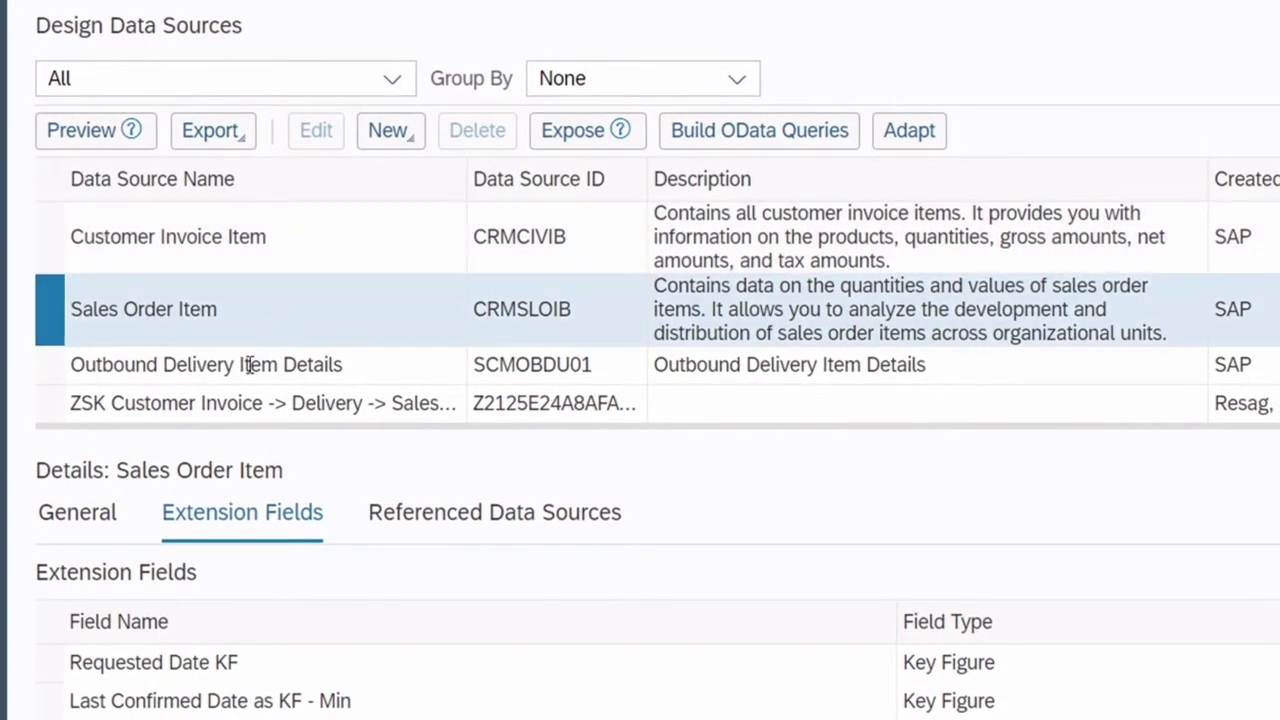
click(409, 134)
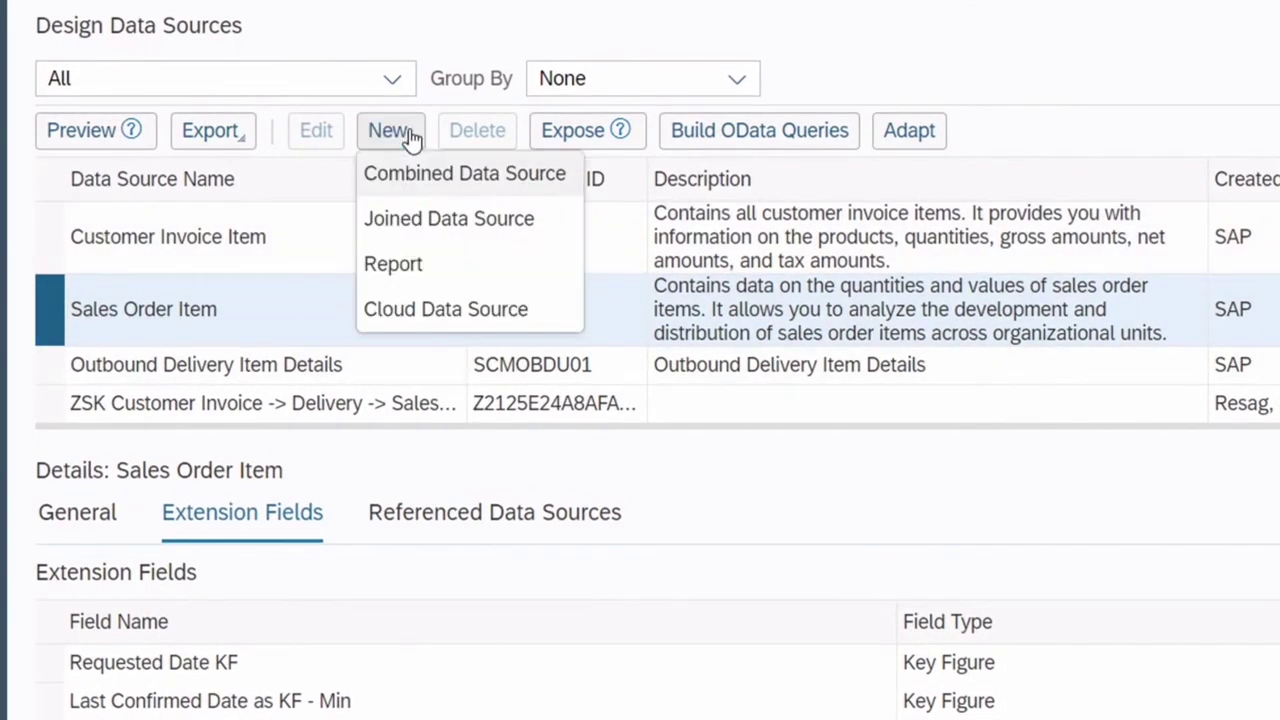
click(838, 61)
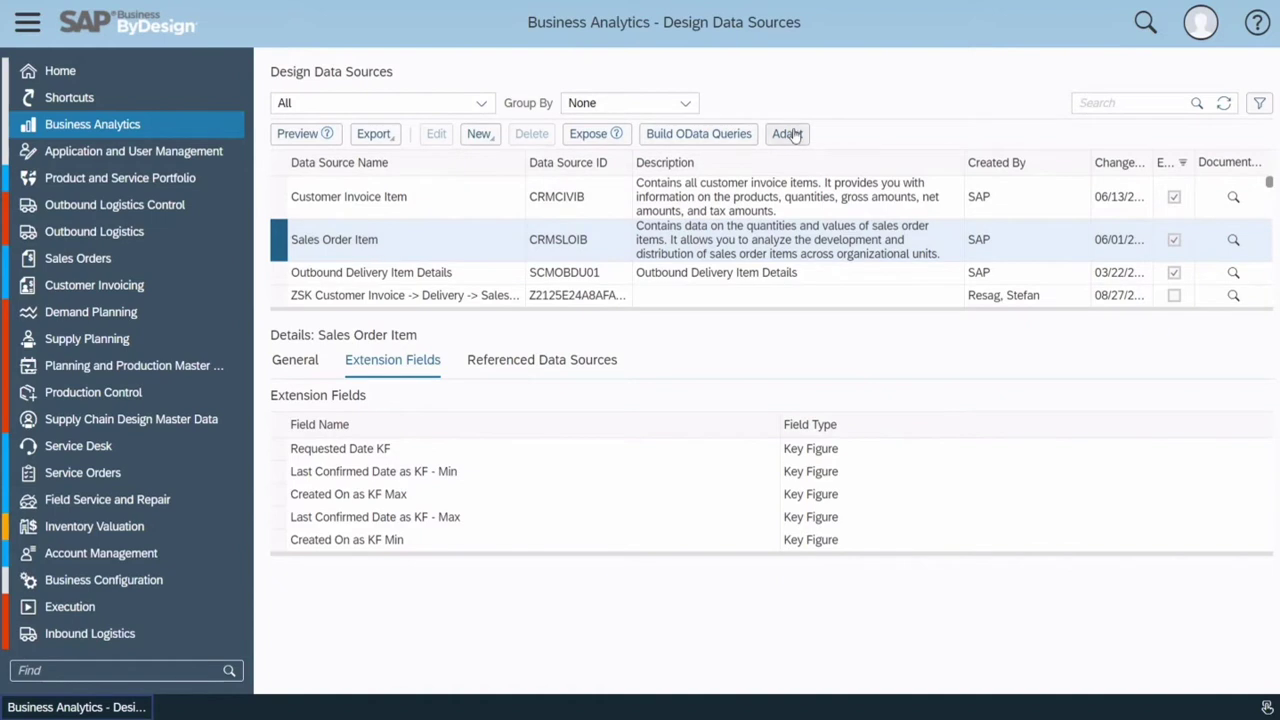
Examine the additional public fields and date fields of the Sales Order Item data source, and close the overview
click(786, 134)
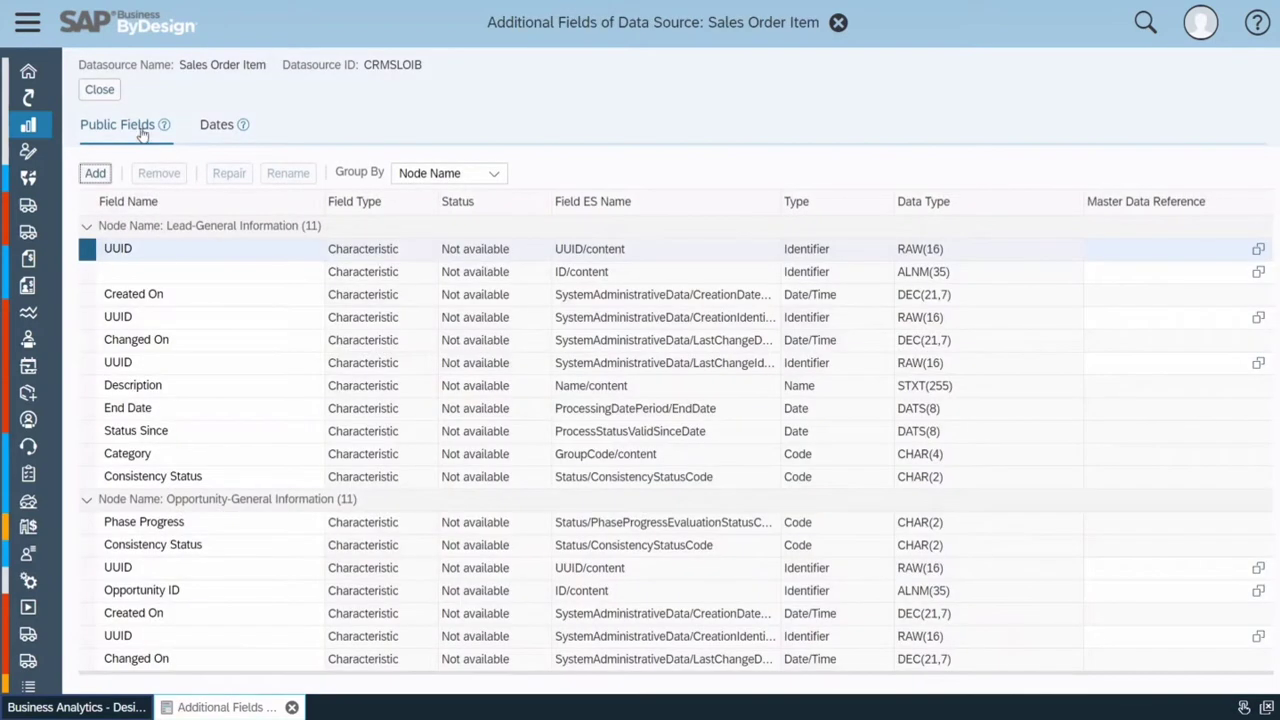
scroll(232, 360, down, 1)
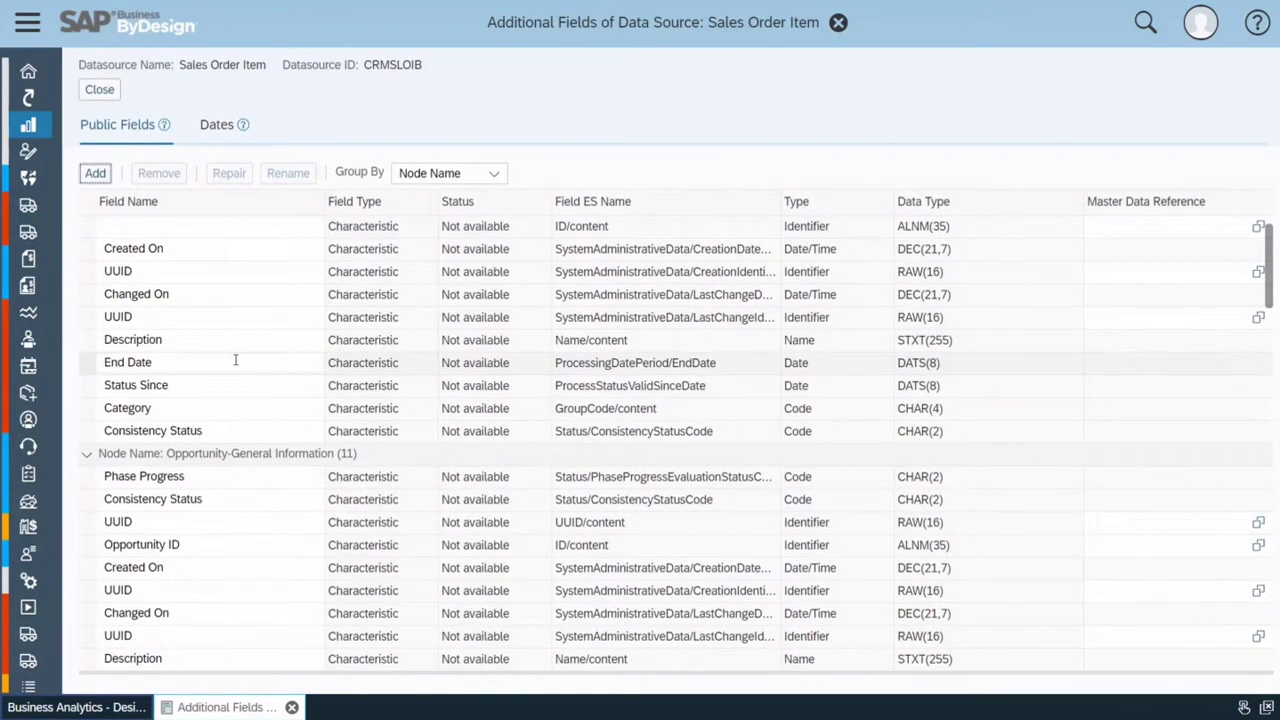
click(220, 128)
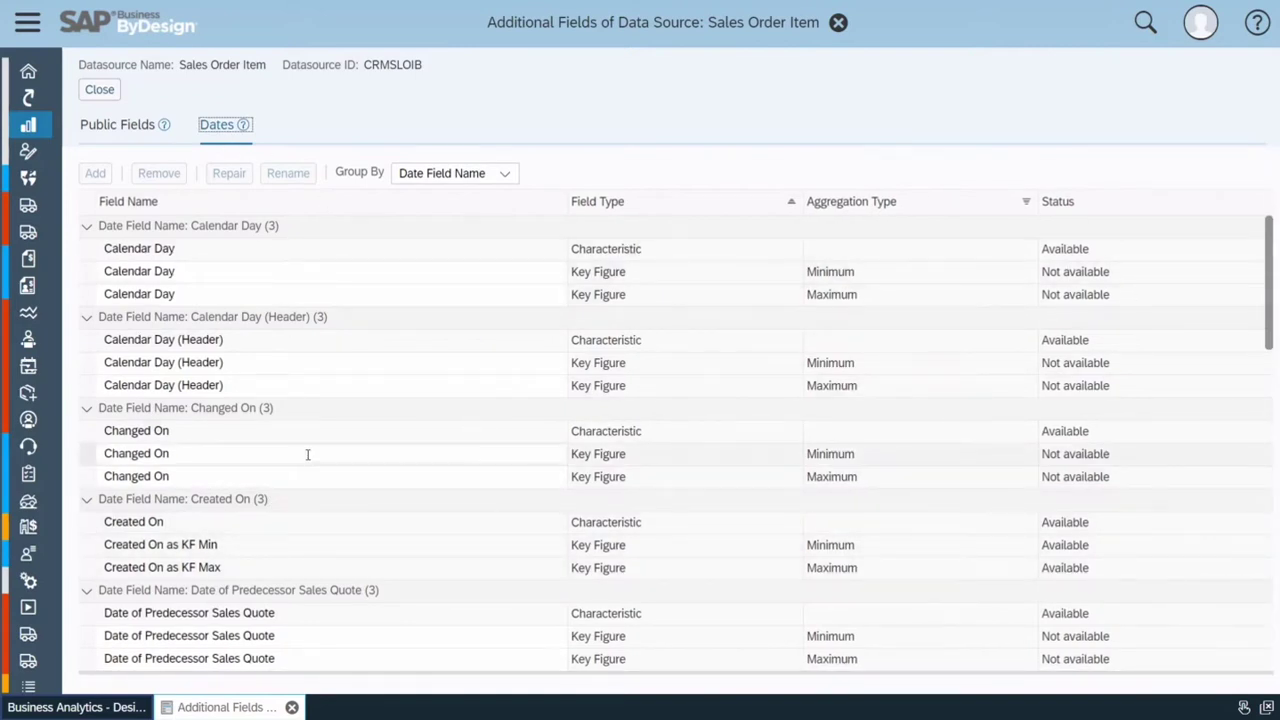
scroll(307, 454, down, 5)
scroll(310, 455, down, 6)
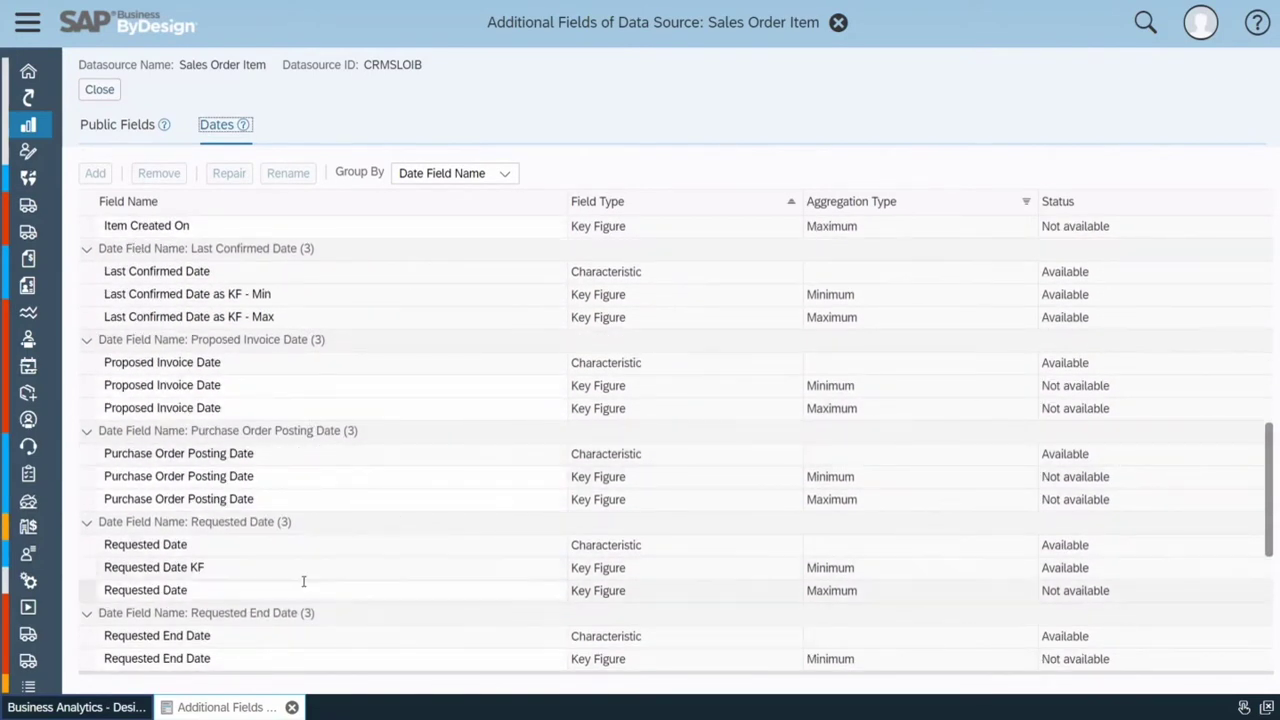
click(100, 90)
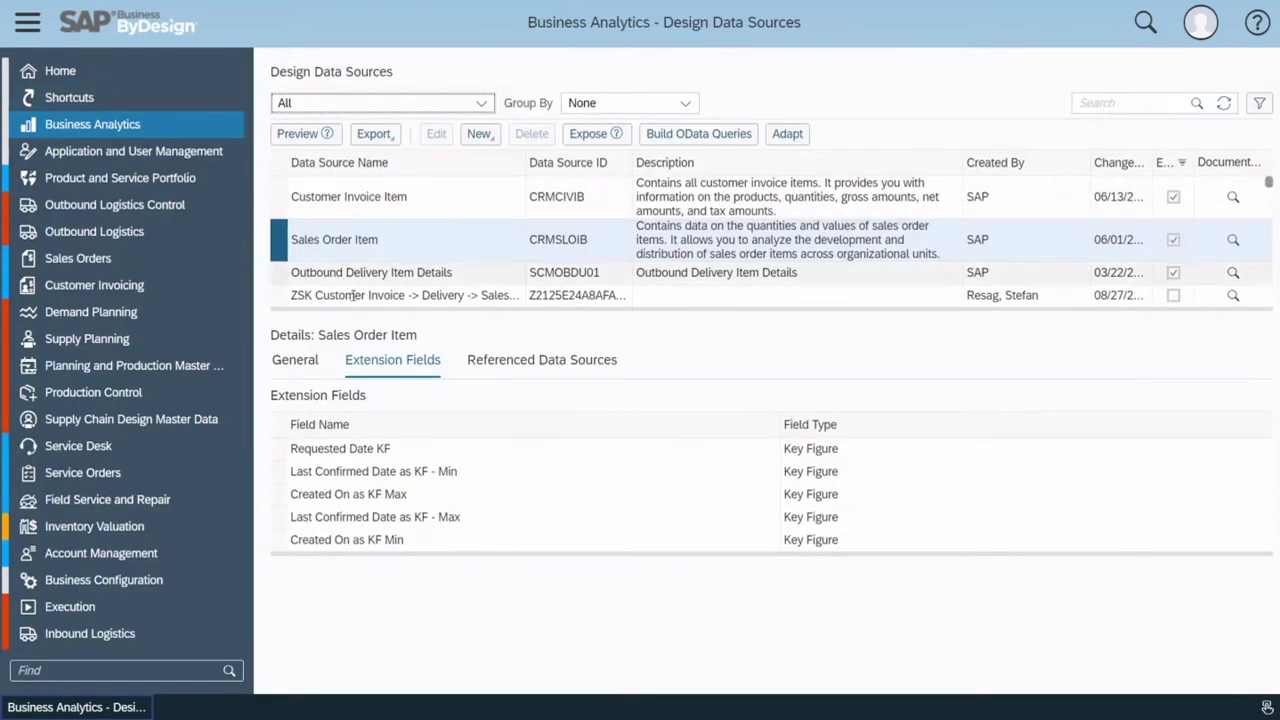
Open the joined data source ZSK Customer Invoice -> Delivery -> Sales Order and examine its join visualization and selected fields
click(280, 296)
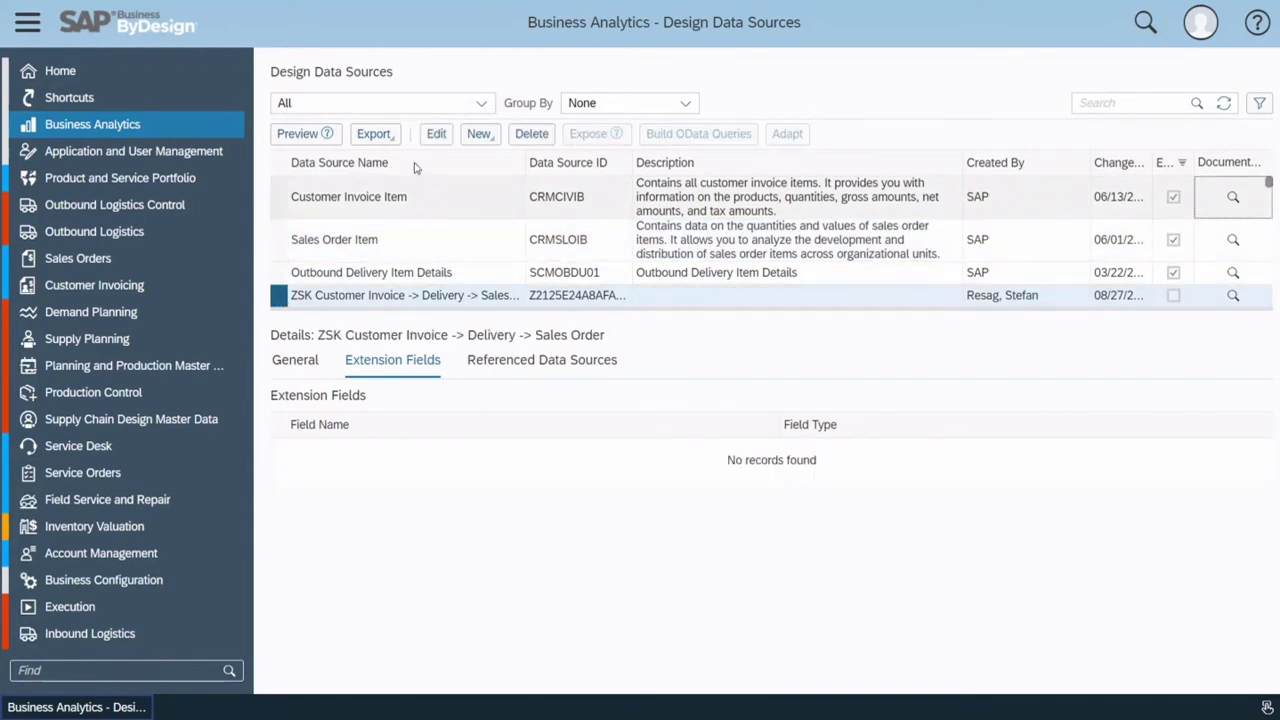
click(438, 133)
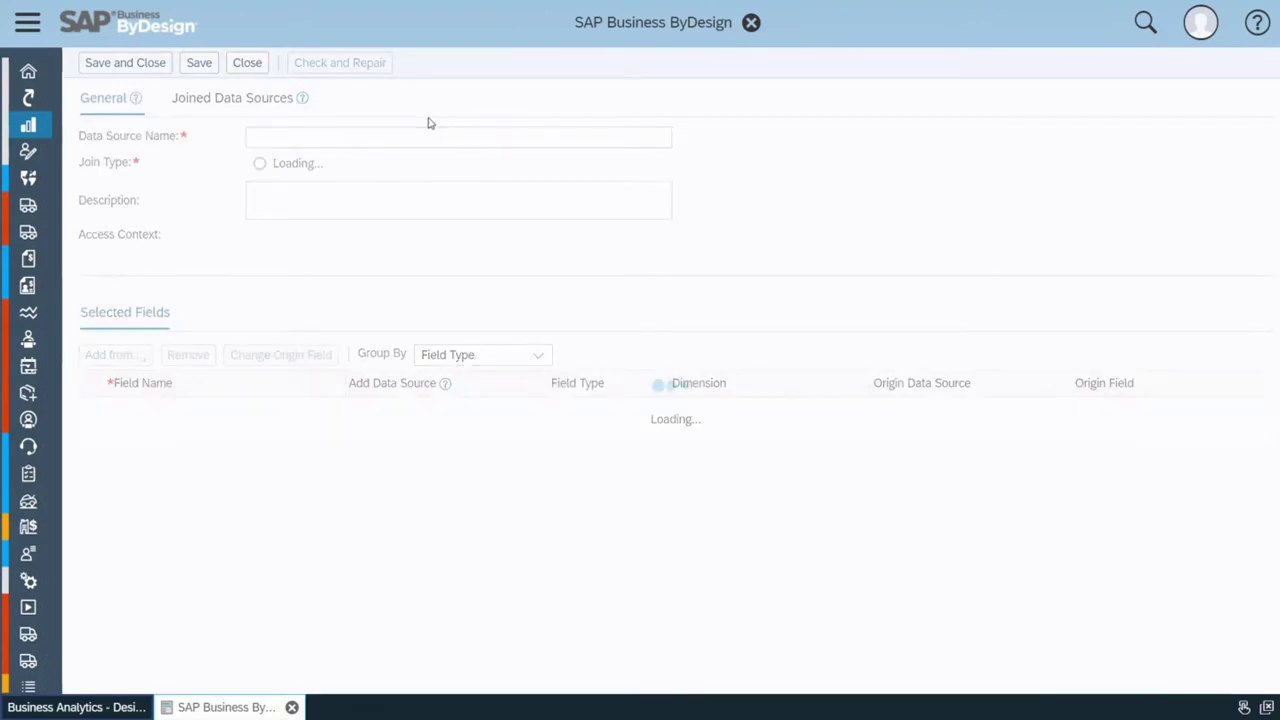
click(362, 97)
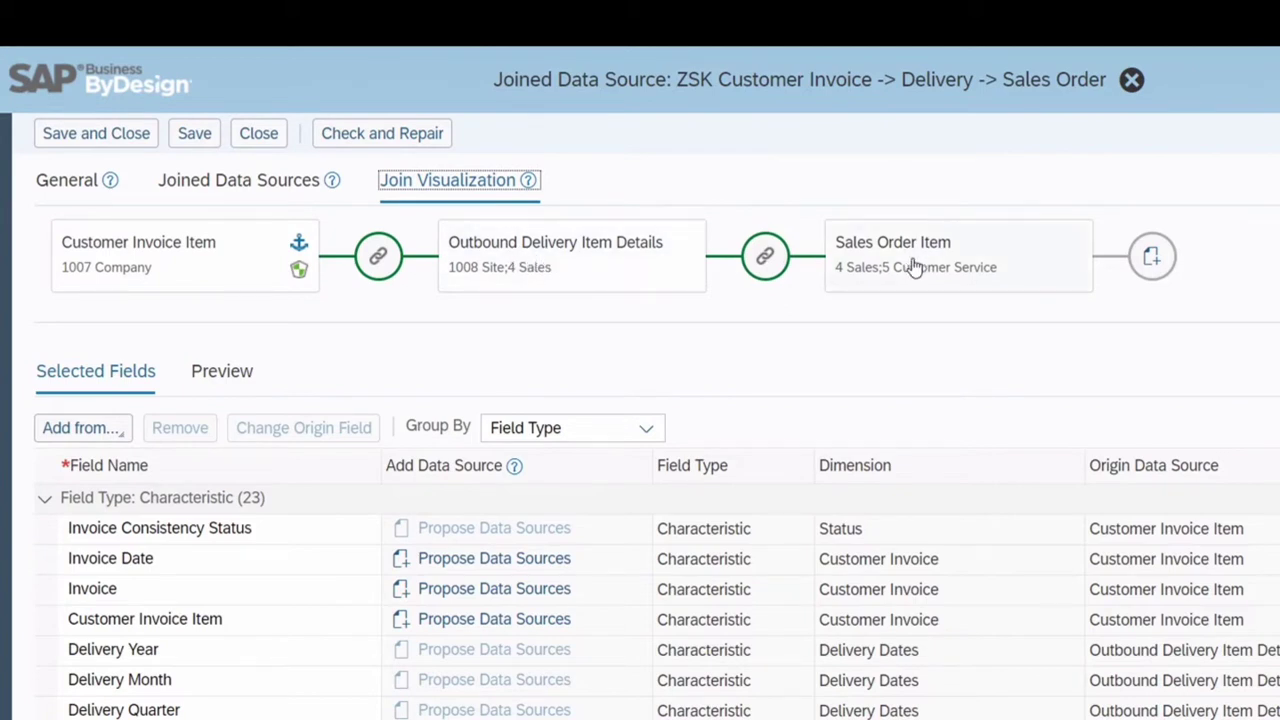
scroll(357, 649, down, 3)
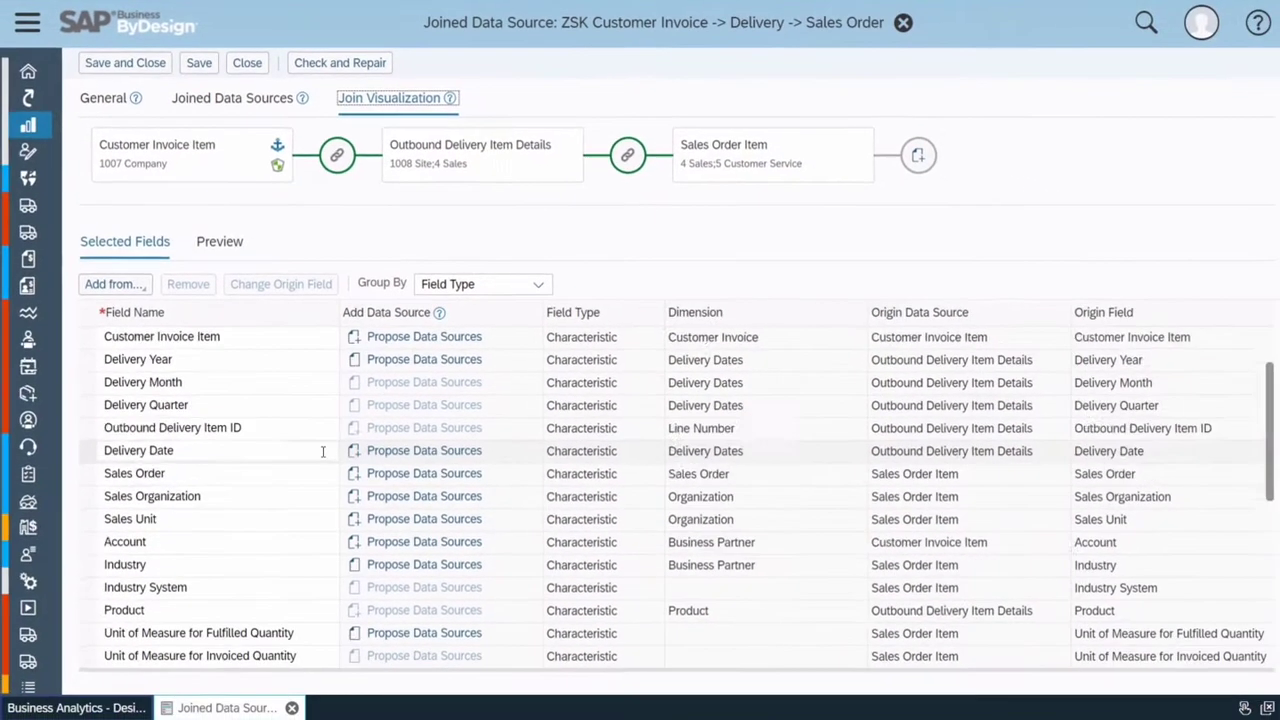
scroll(323, 451, down, 1)
scroll(325, 450, down, 2)
scroll(323, 448, up, 5)
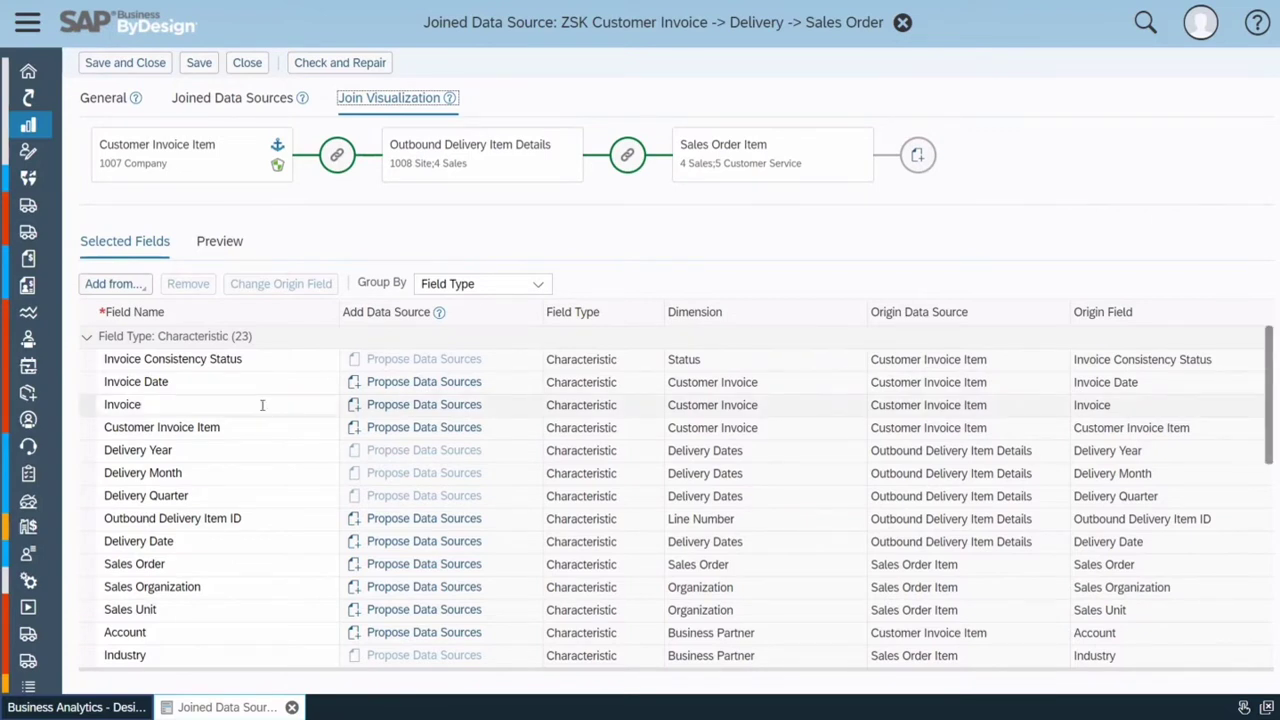
scroll(264, 404, down, 6)
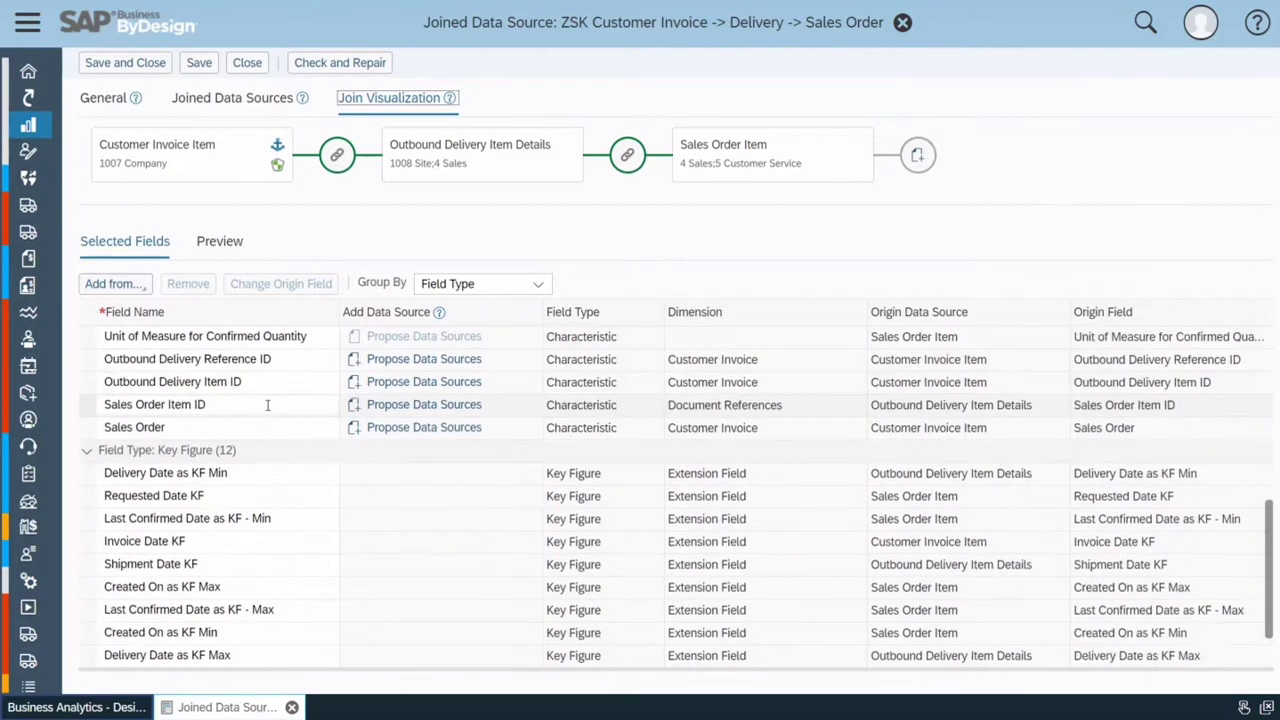
scroll(267, 404, down, 2)
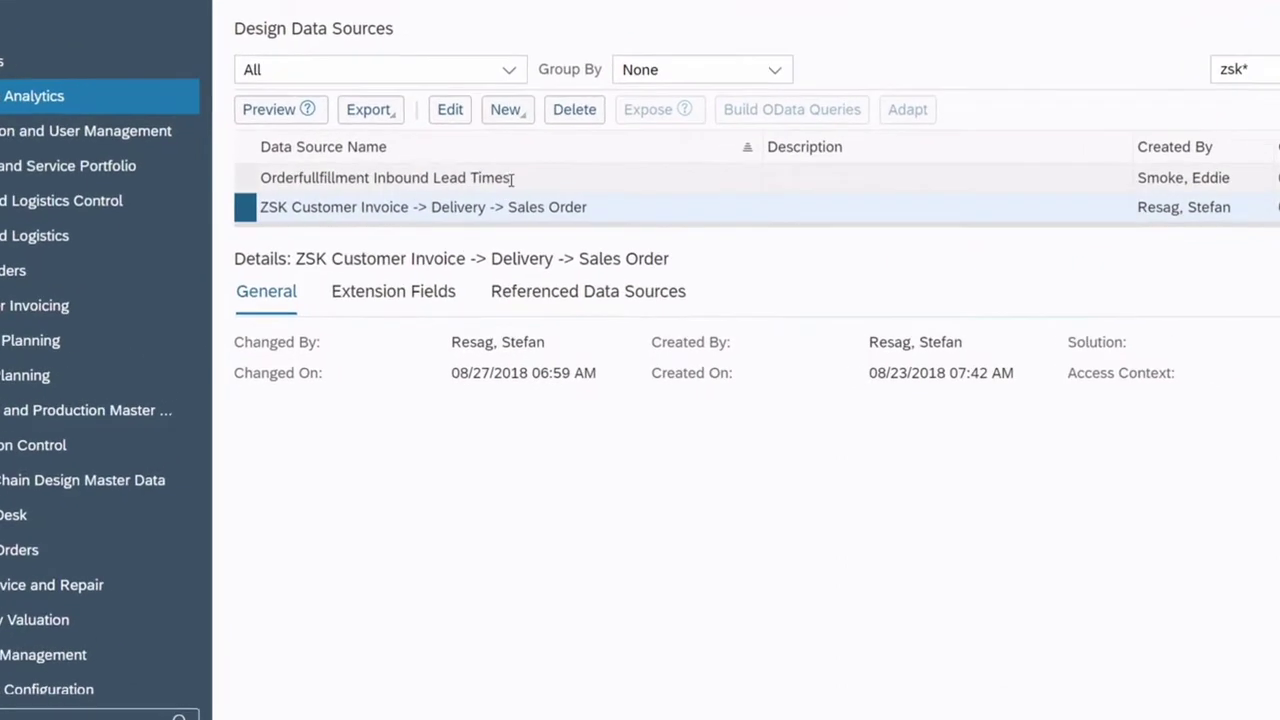
Create a new report named "Order Delay" on the ZSK Customer Invoice -> Delivery -> Sales Order data source and continue to its key figures
click(527, 127)
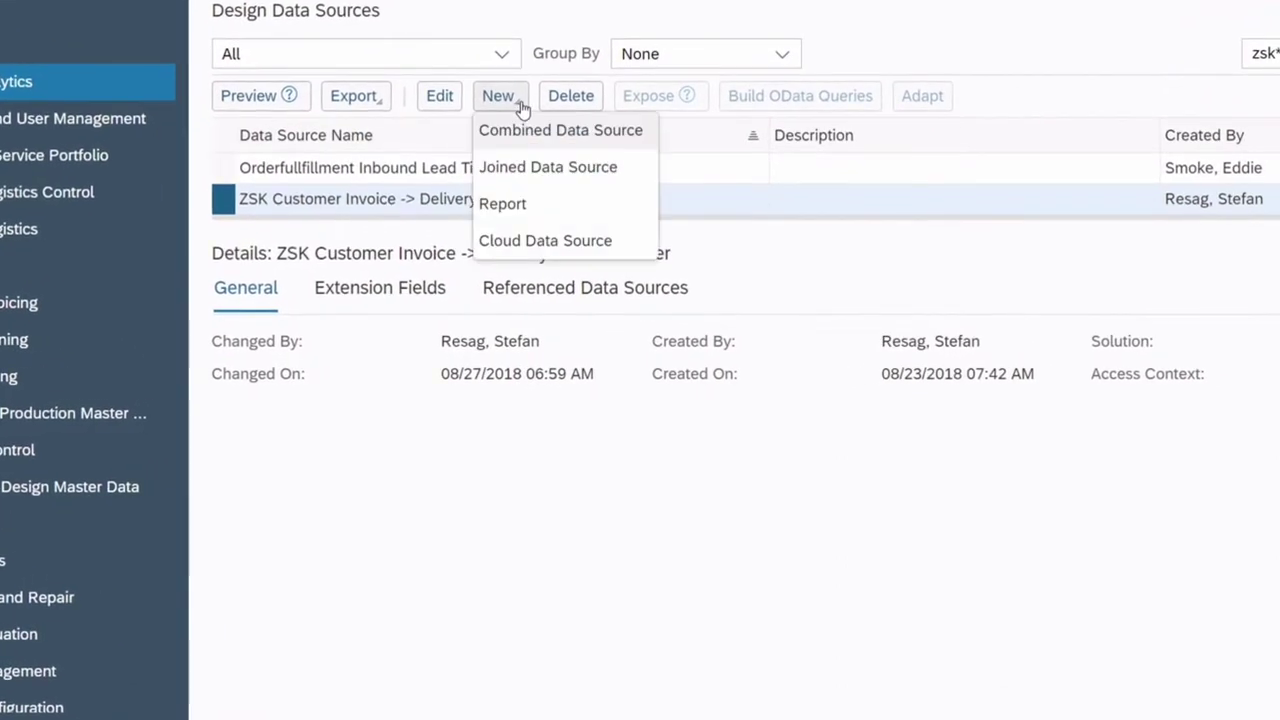
click(505, 204)
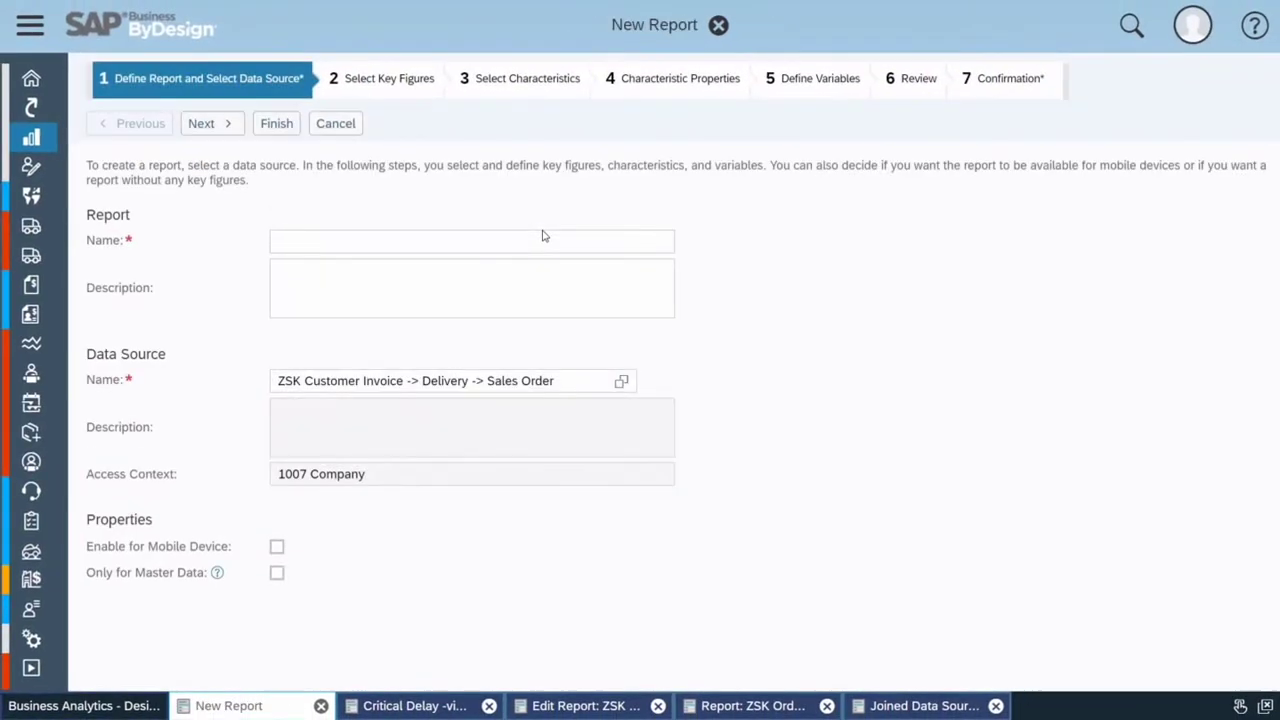
click(367, 240)
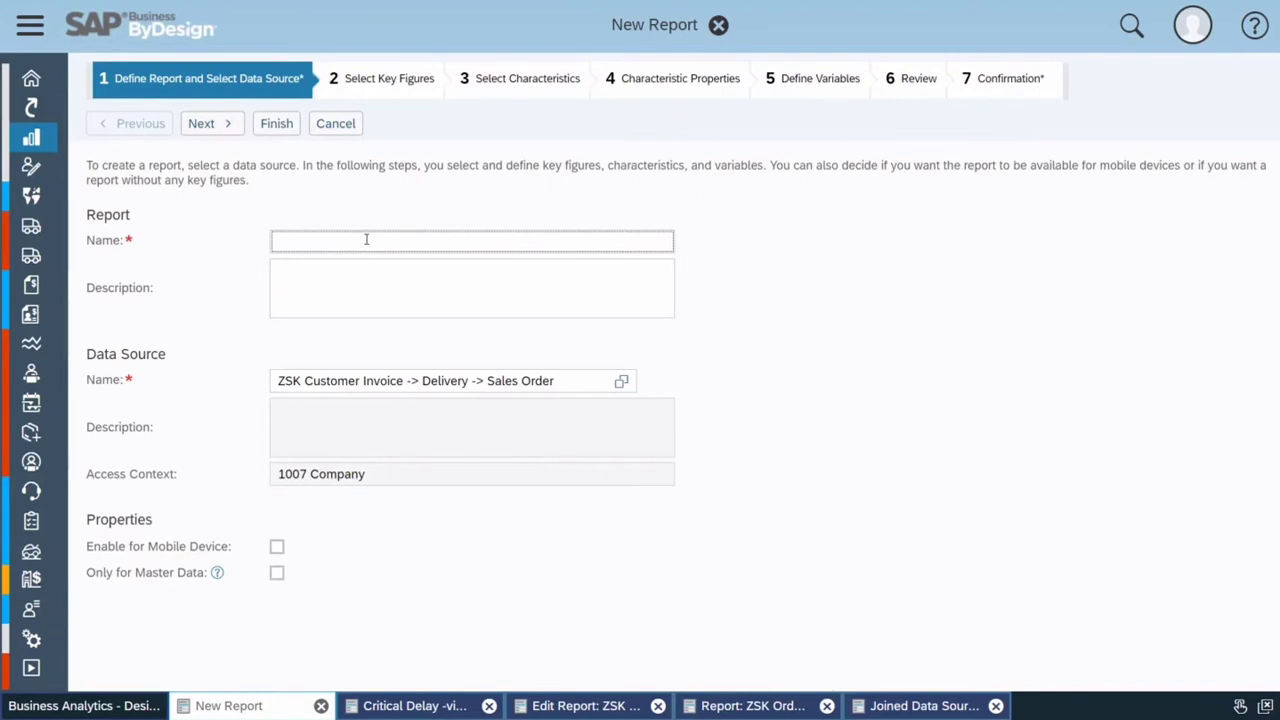
text(Order Delay)
click(229, 125)
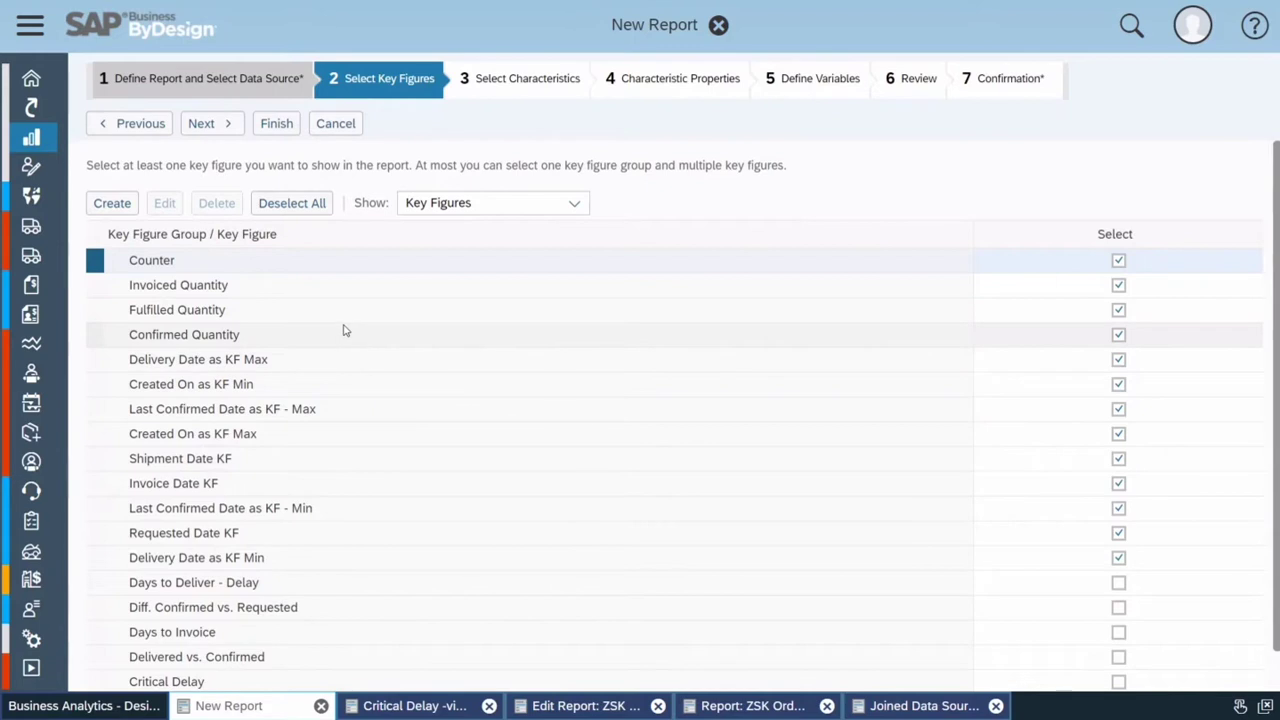
List only customer-created key figures and examine the Critical Delay key figure's formula and exception aggregation settings
click(574, 203)
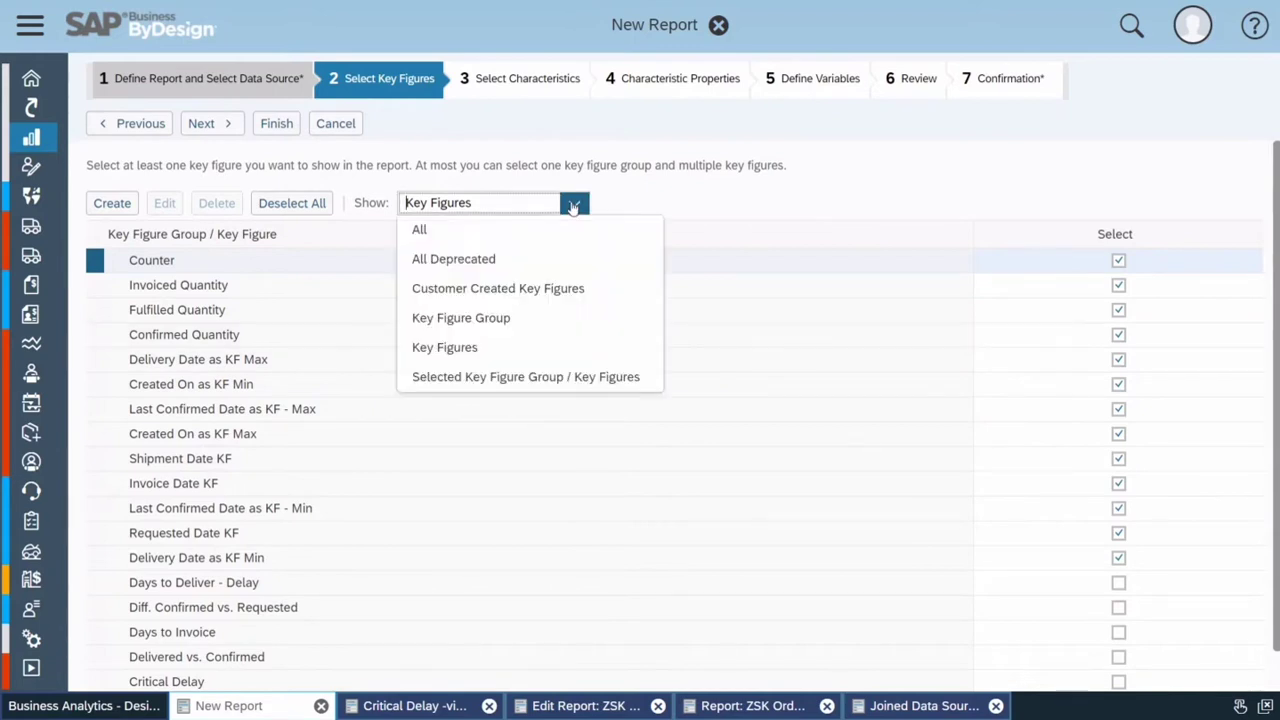
click(516, 291)
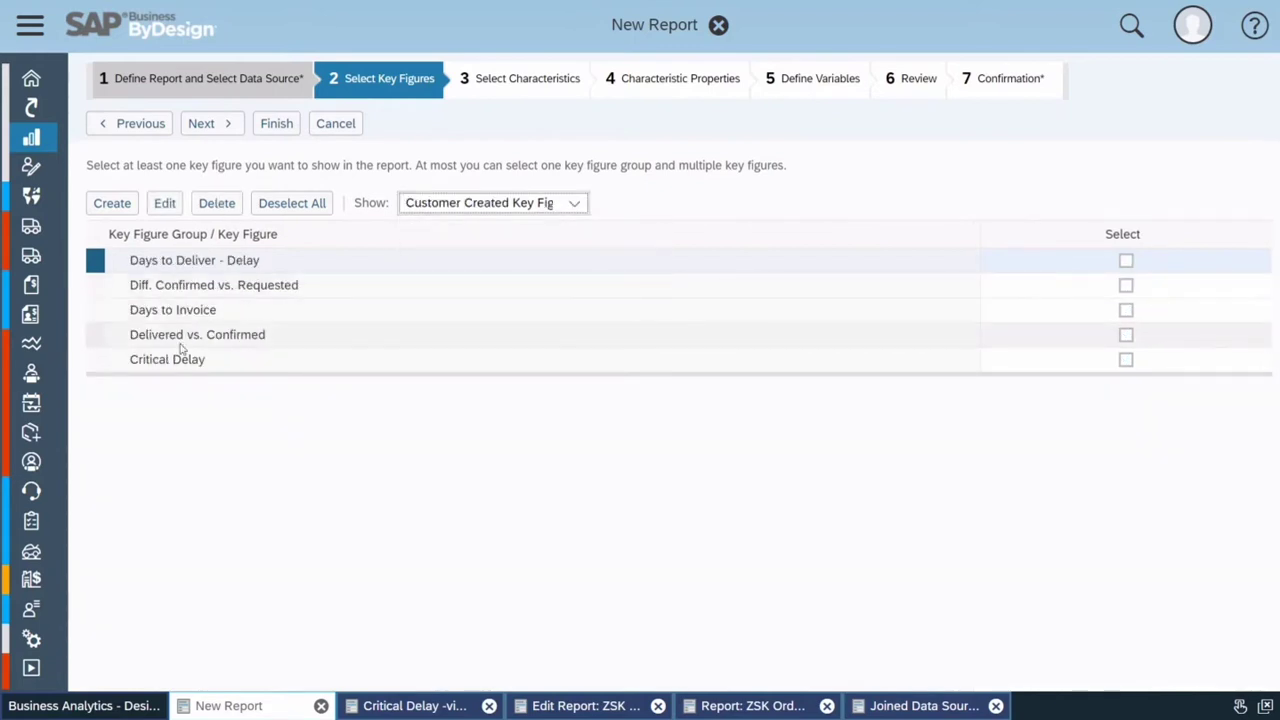
click(98, 362)
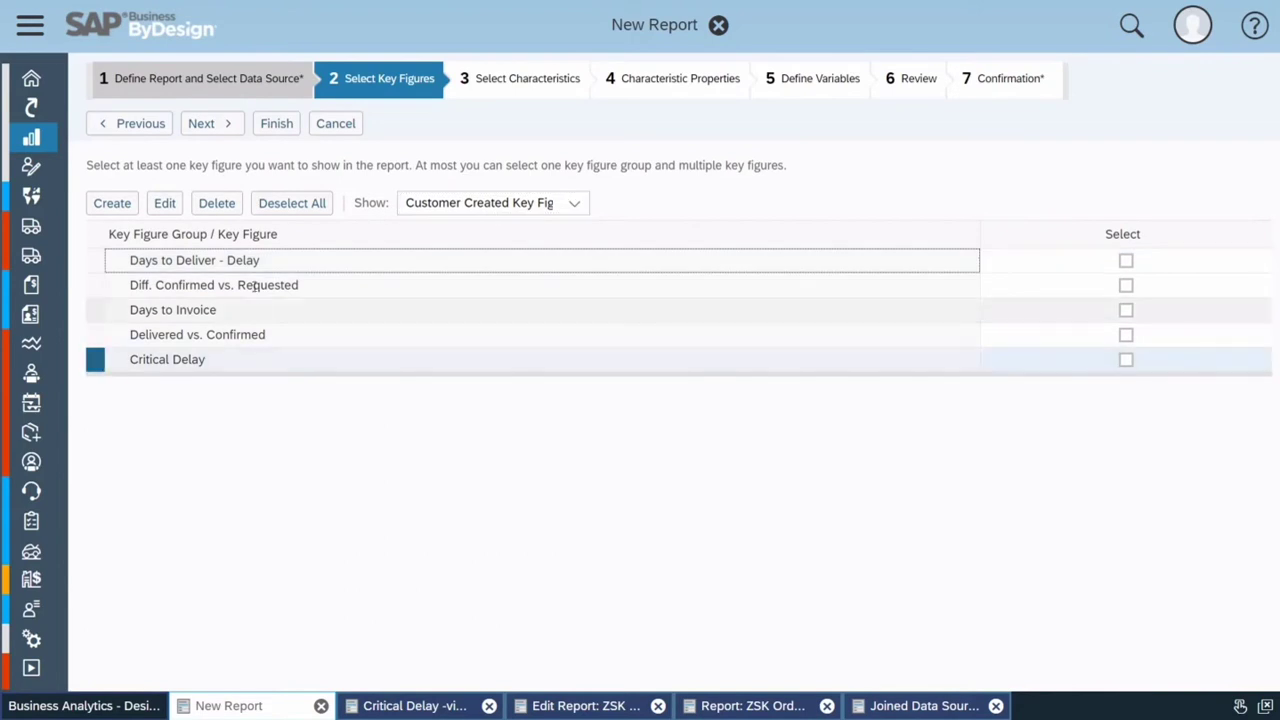
click(166, 203)
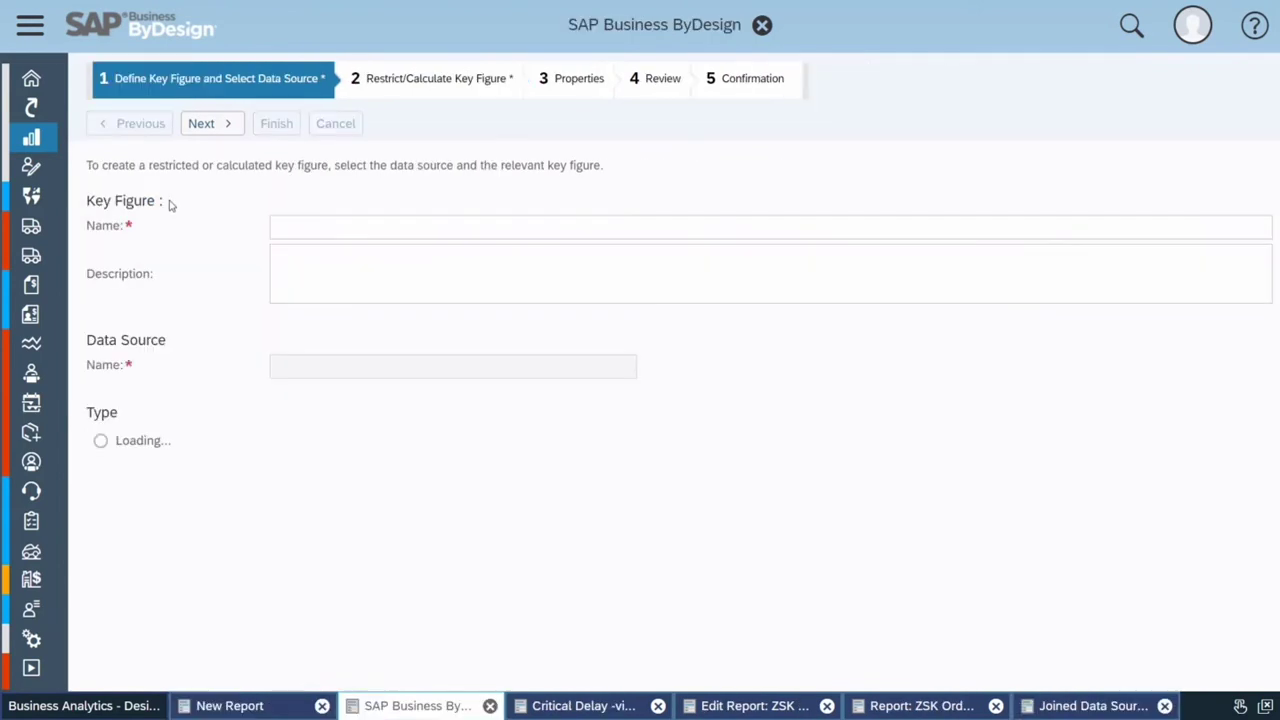
click(211, 123)
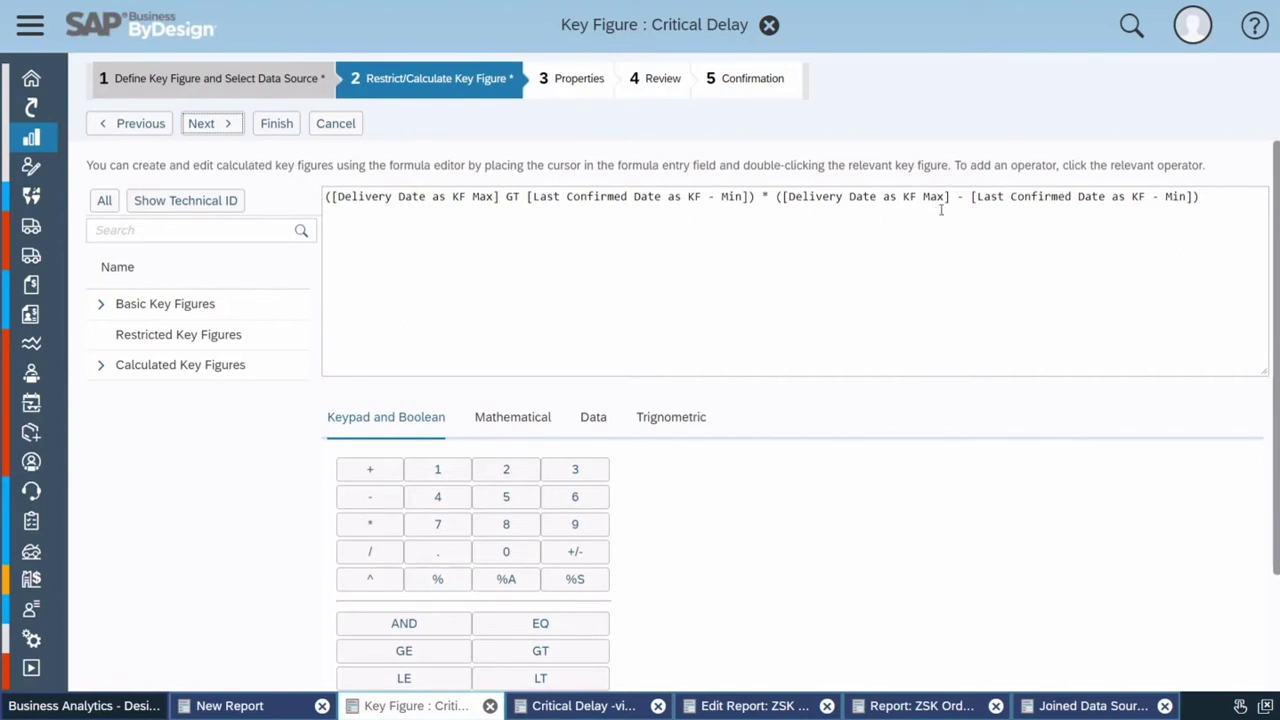
click(227, 127)
click(226, 126)
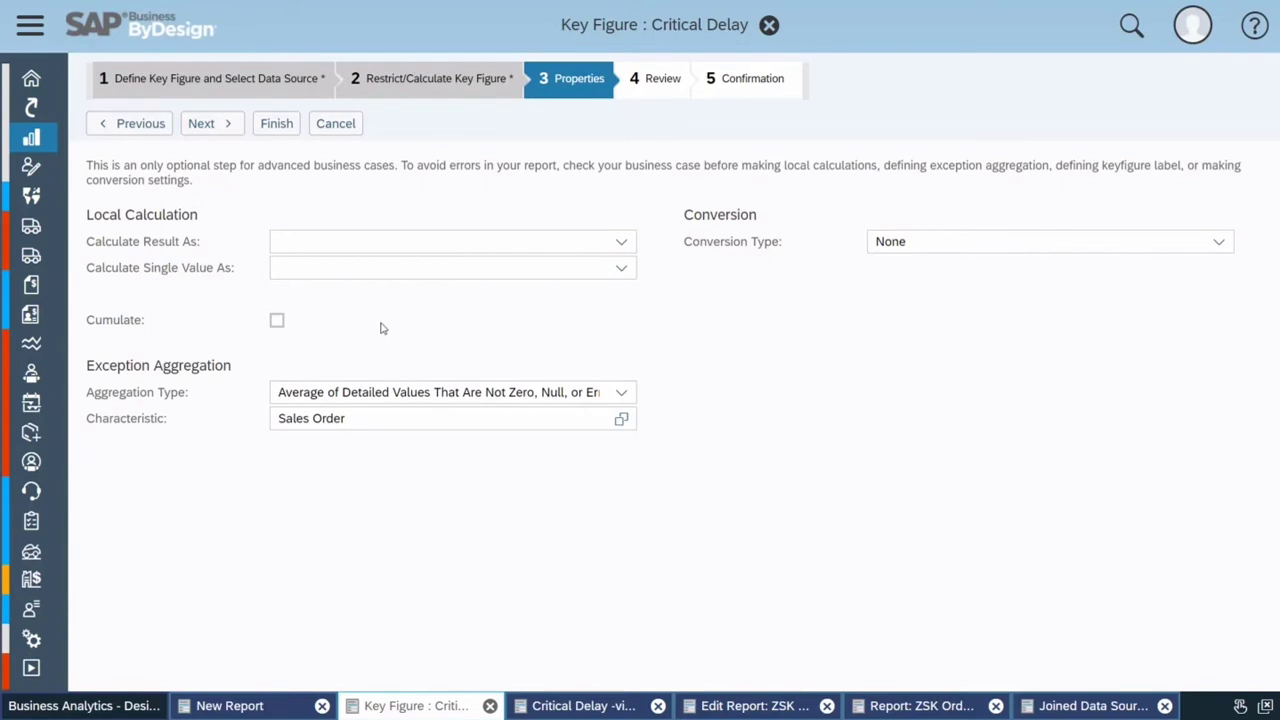
click(282, 133)
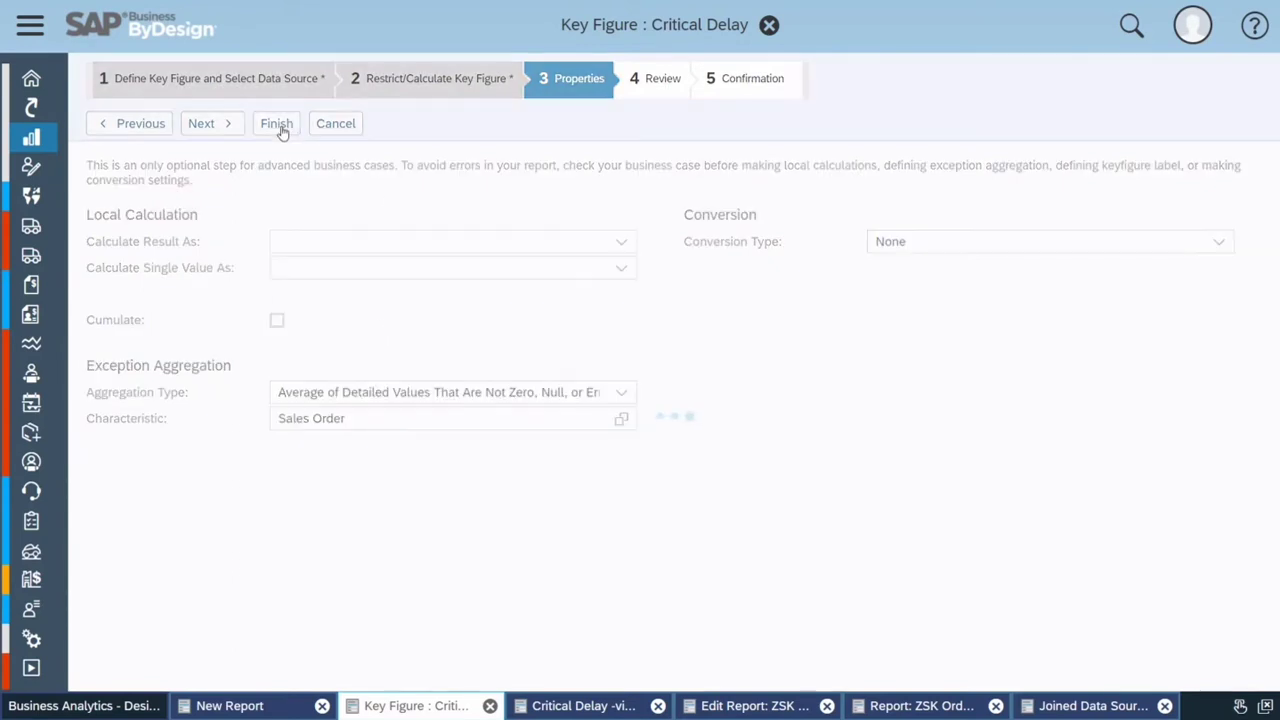
click(322, 125)
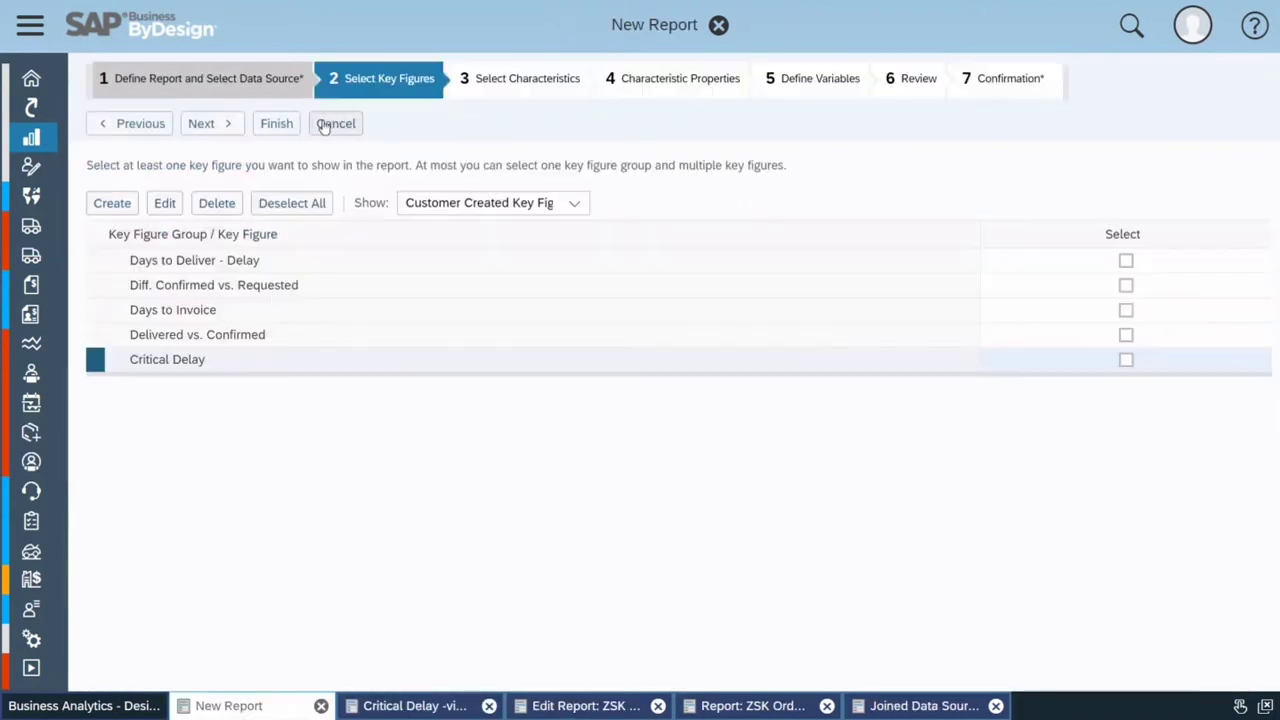
Include the Critical Delay key figure in the report and continue to the characteristic properties
click(1126, 361)
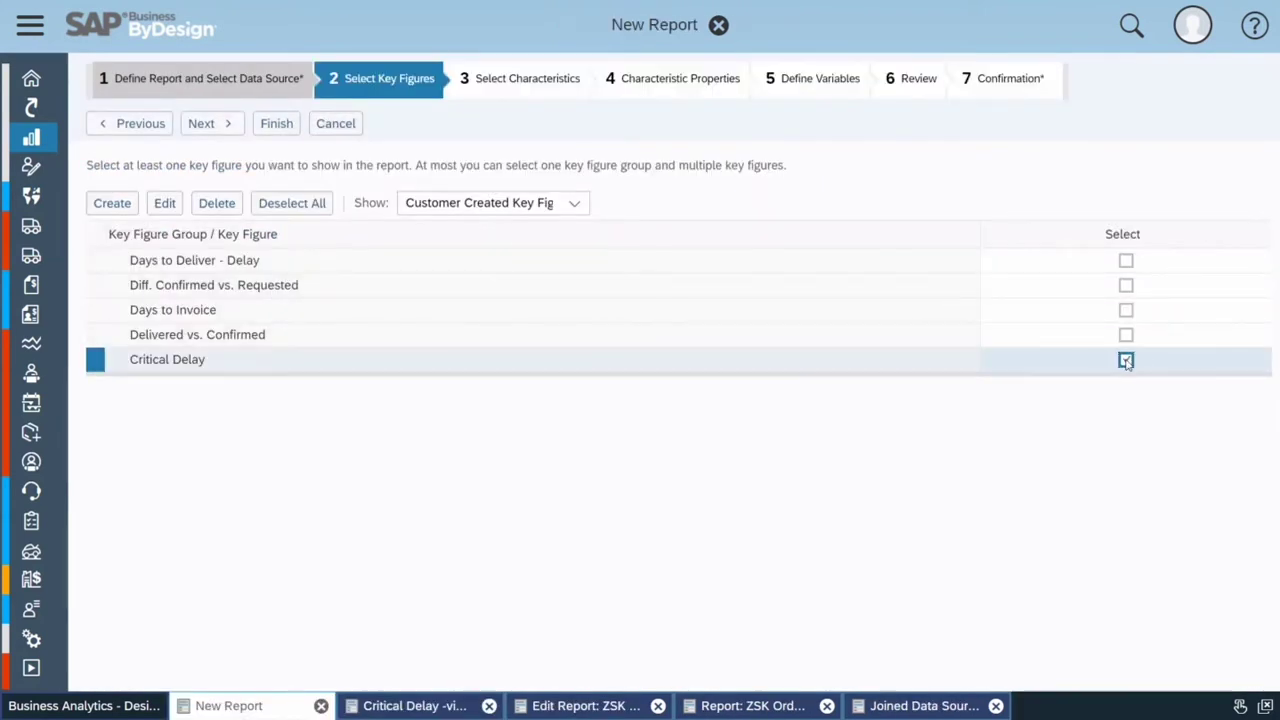
click(212, 124)
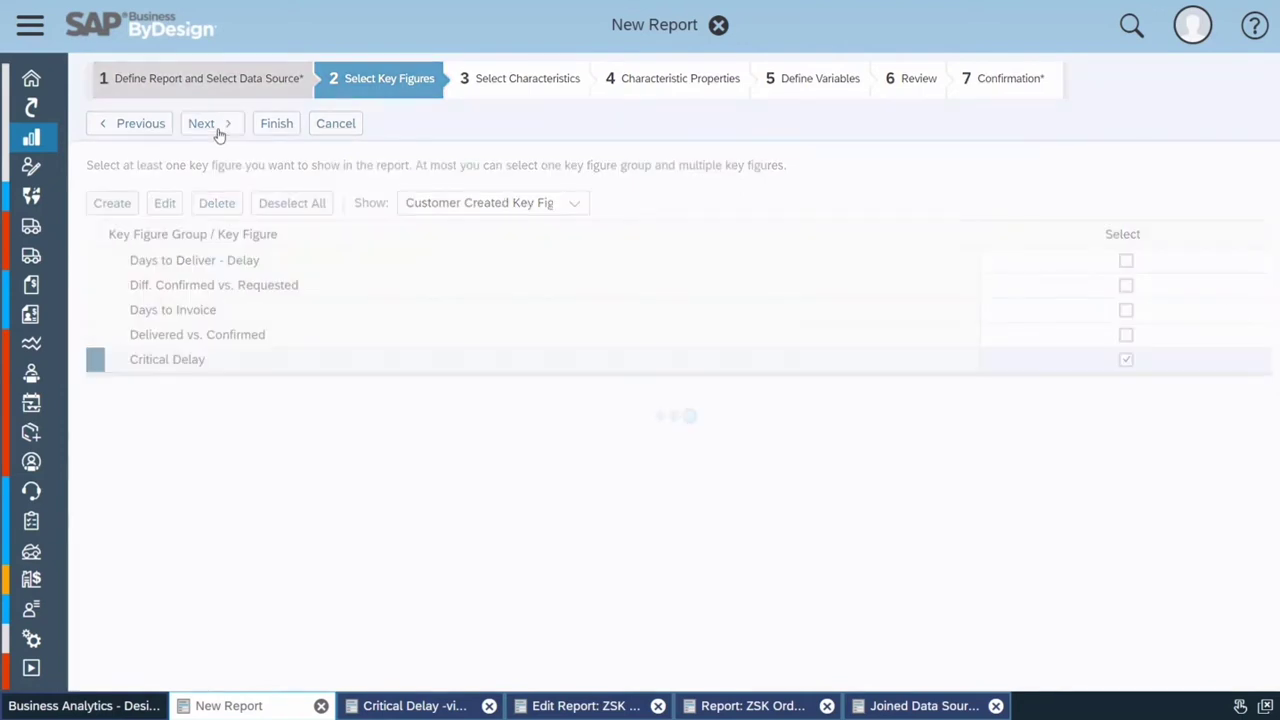
click(218, 127)
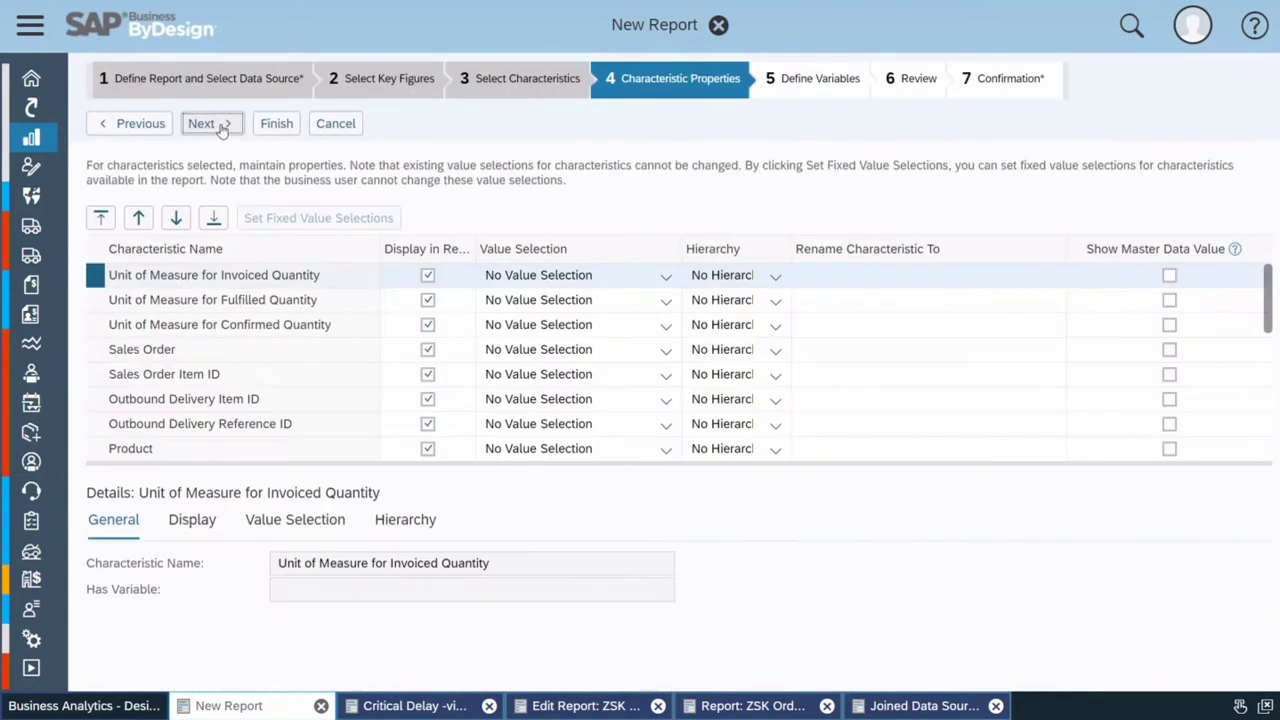
Set the value selection of the Delivery Month and Delivery Year characteristics to Using Variable
scroll(406, 345, down, 2)
scroll(406, 347, down, 3)
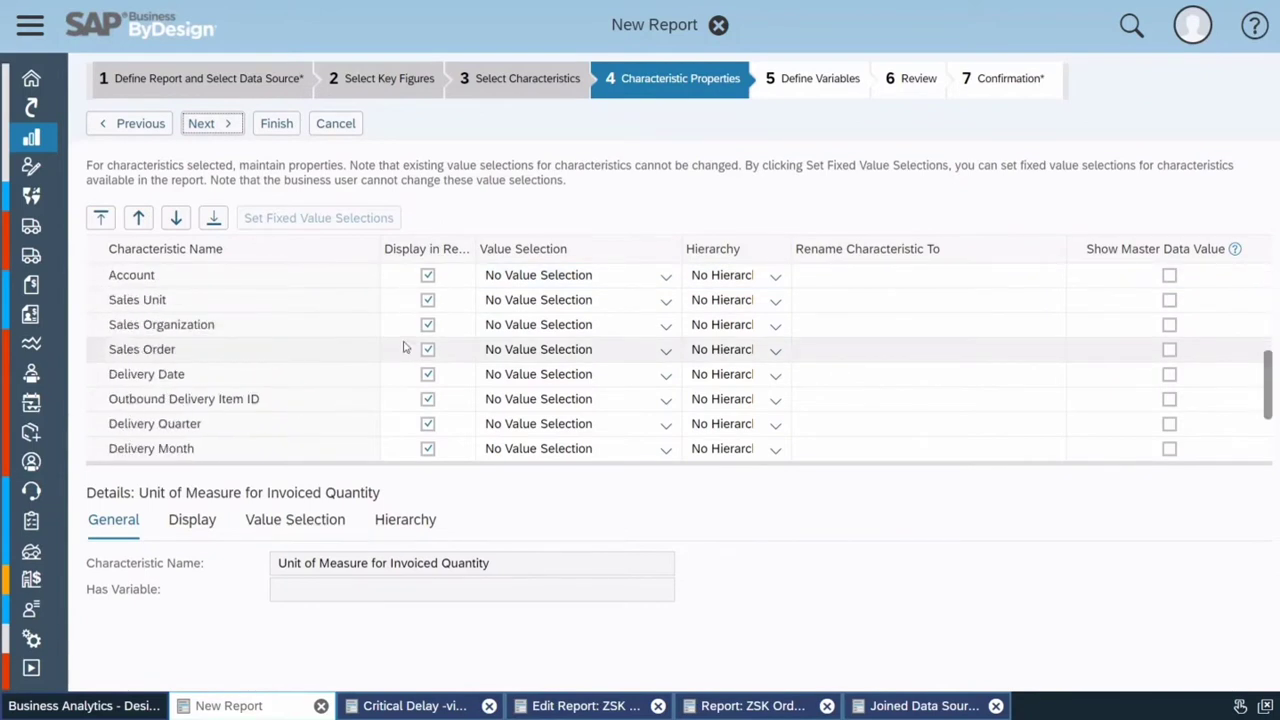
click(662, 451)
click(531, 533)
scroll(620, 440, down, 1)
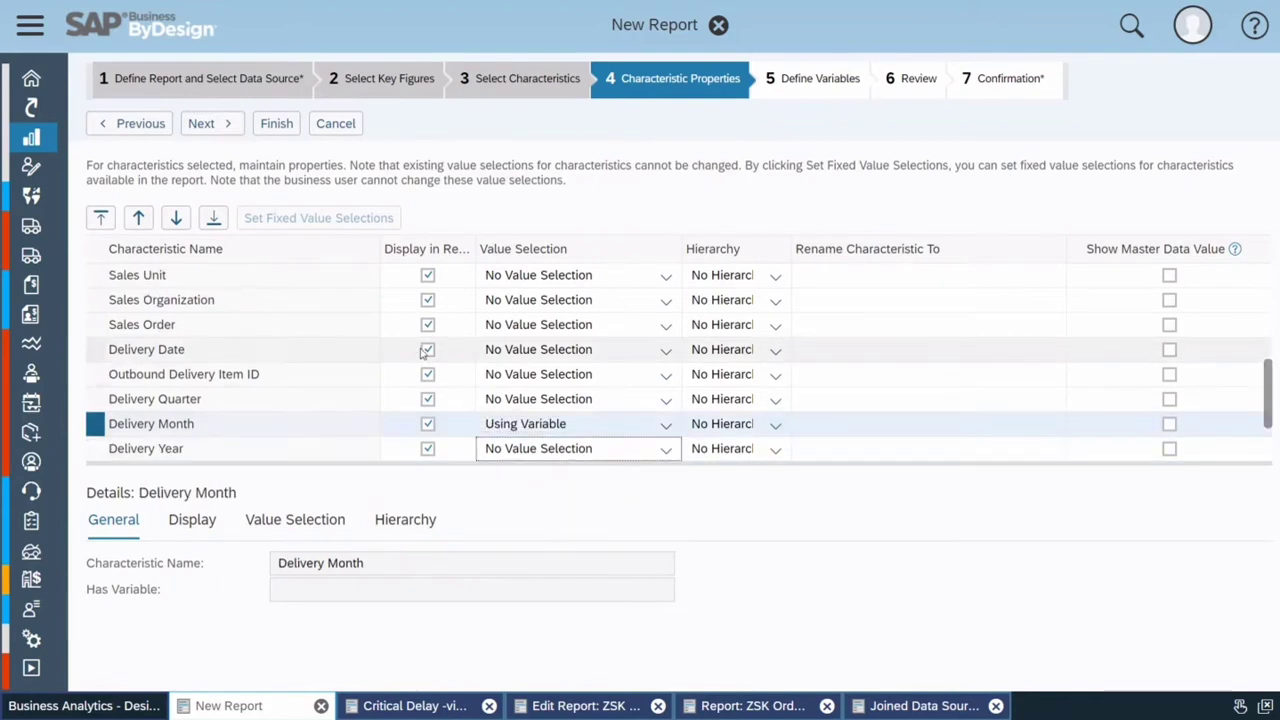
click(659, 458)
click(590, 533)
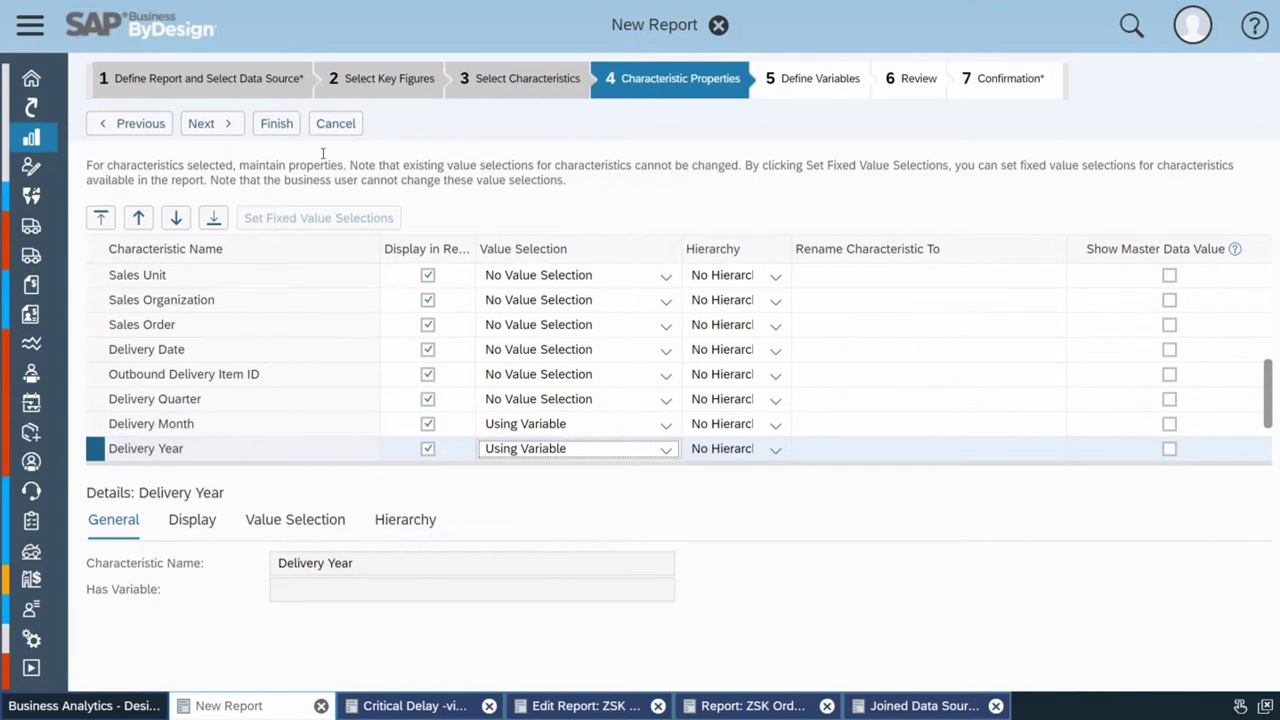
Keep the default variable settings, proceed through the review and finish the Order Delay report
click(214, 124)
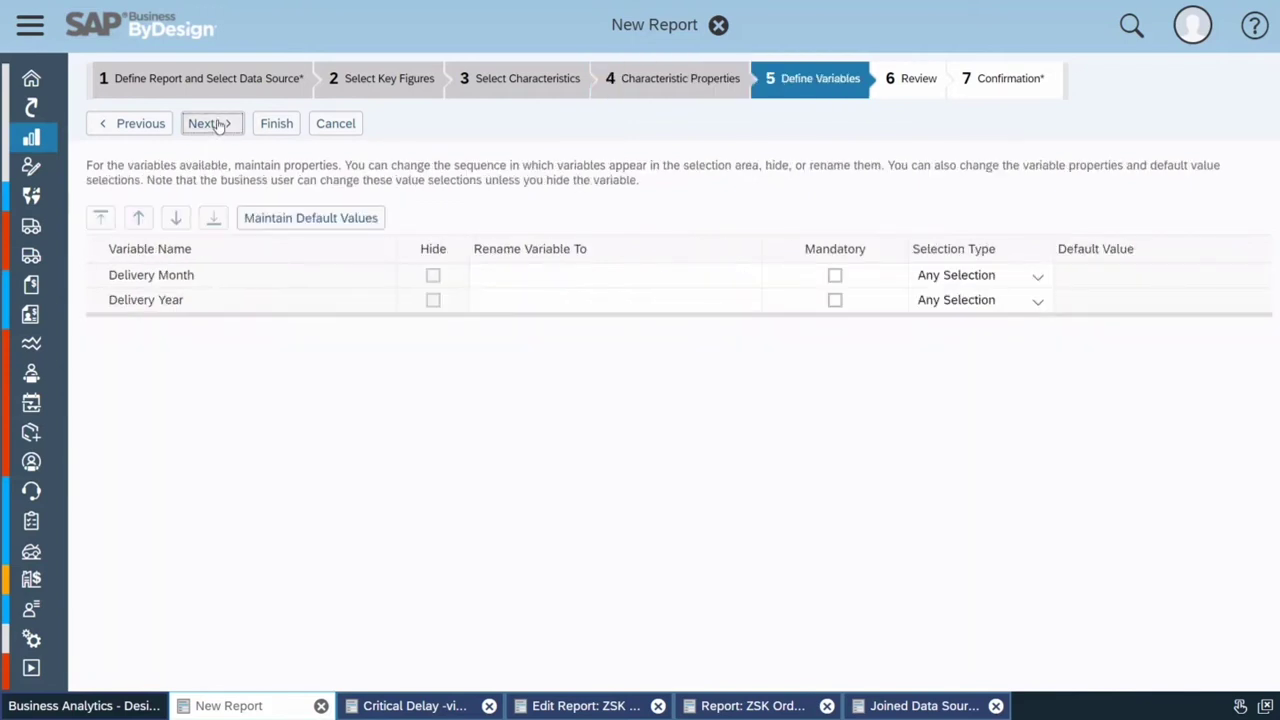
click(214, 124)
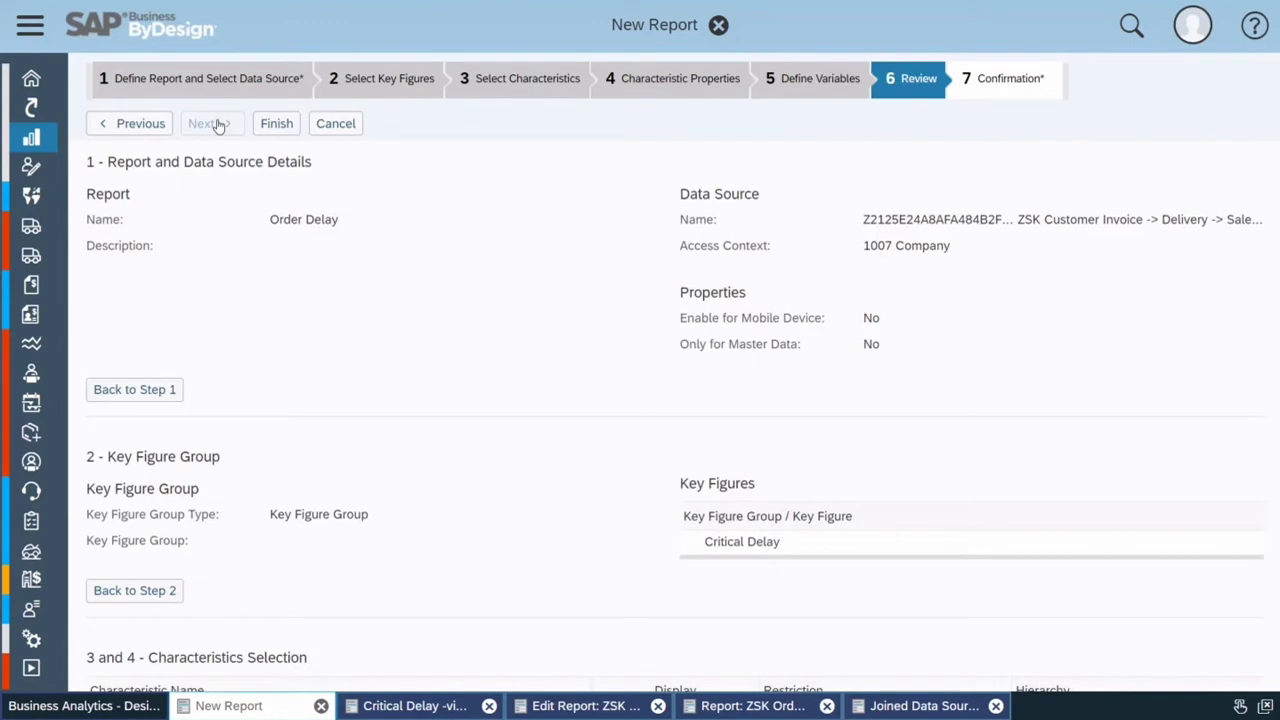
click(275, 124)
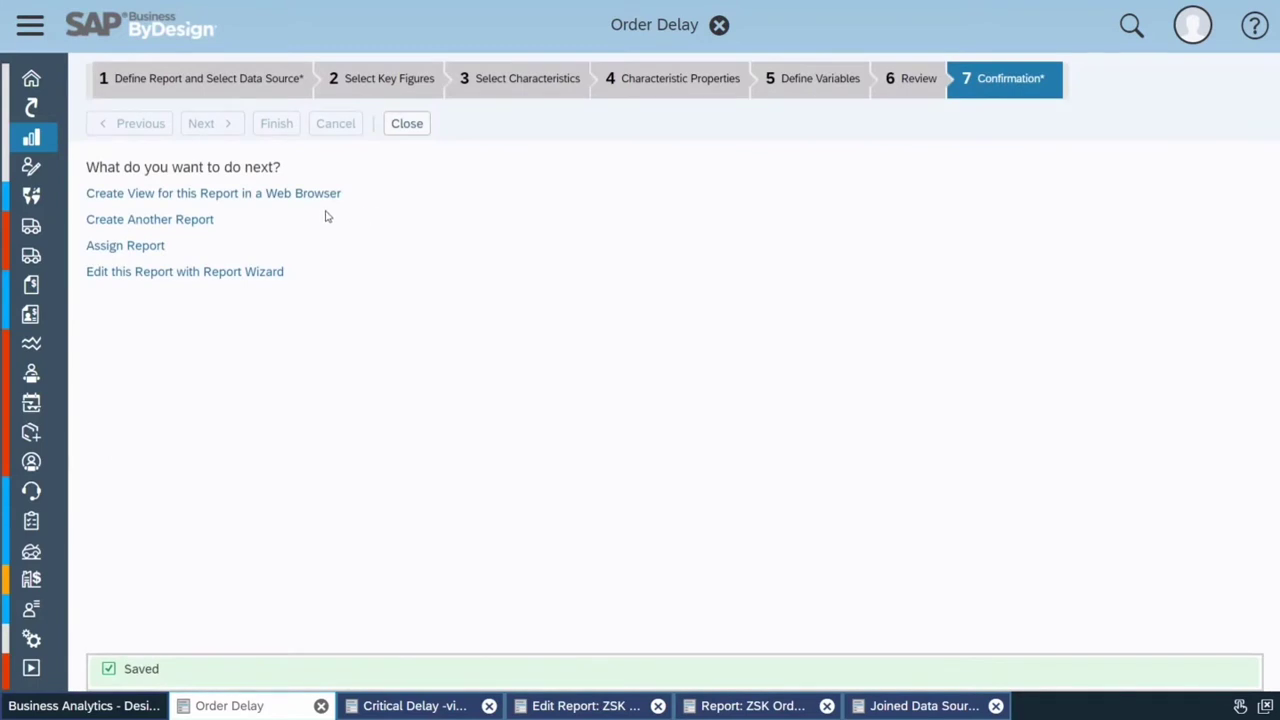
Open the Order Delay report in a web browser, restrict Delivery Month to 05/2018 and run it
click(267, 197)
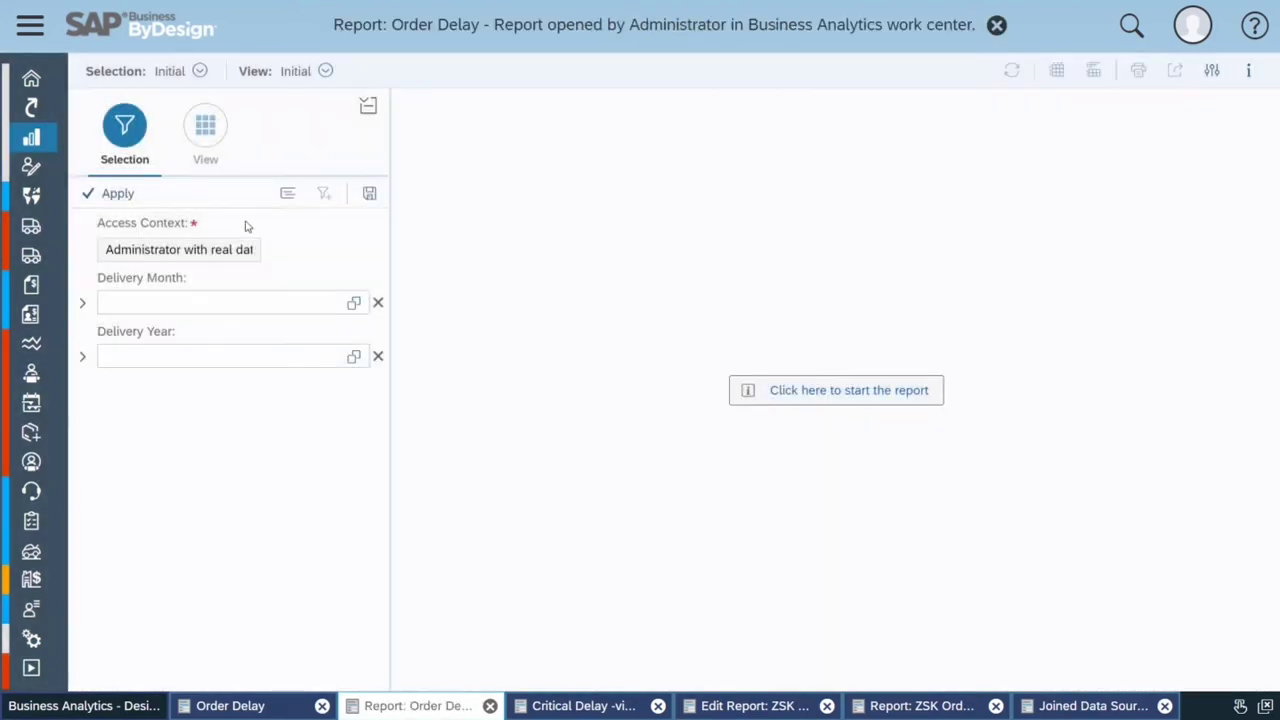
click(201, 301)
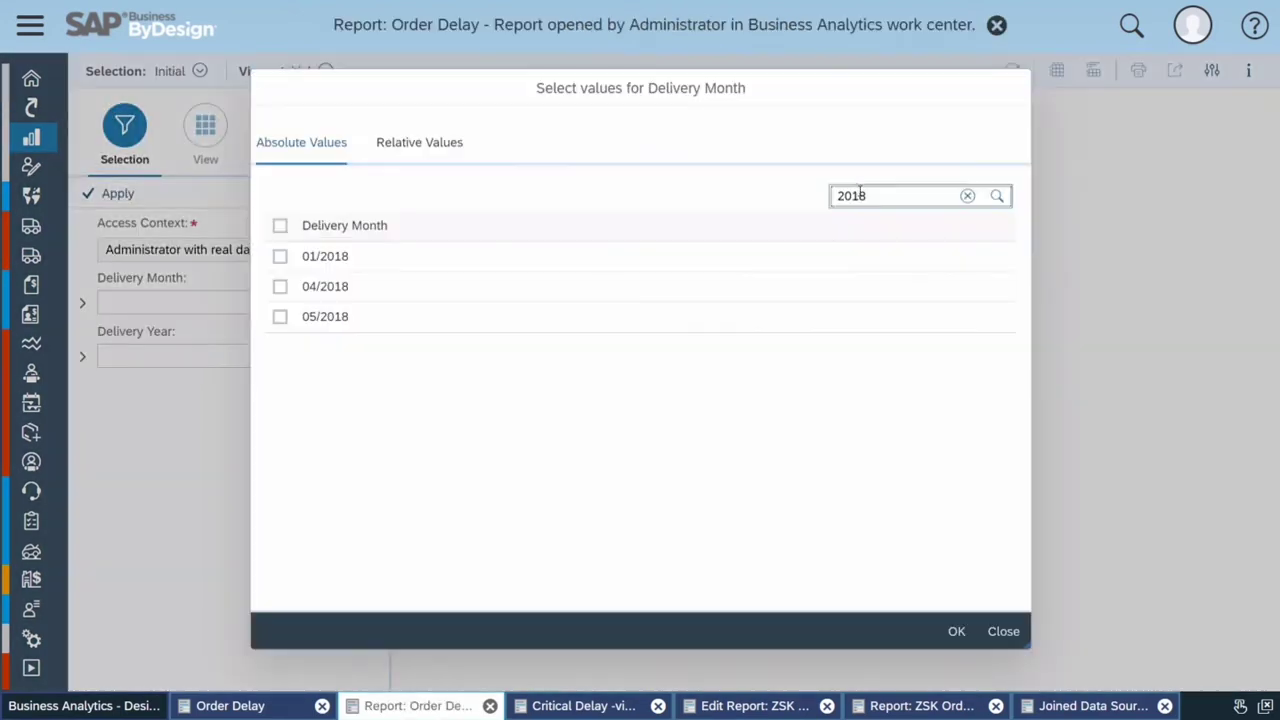
click(279, 316)
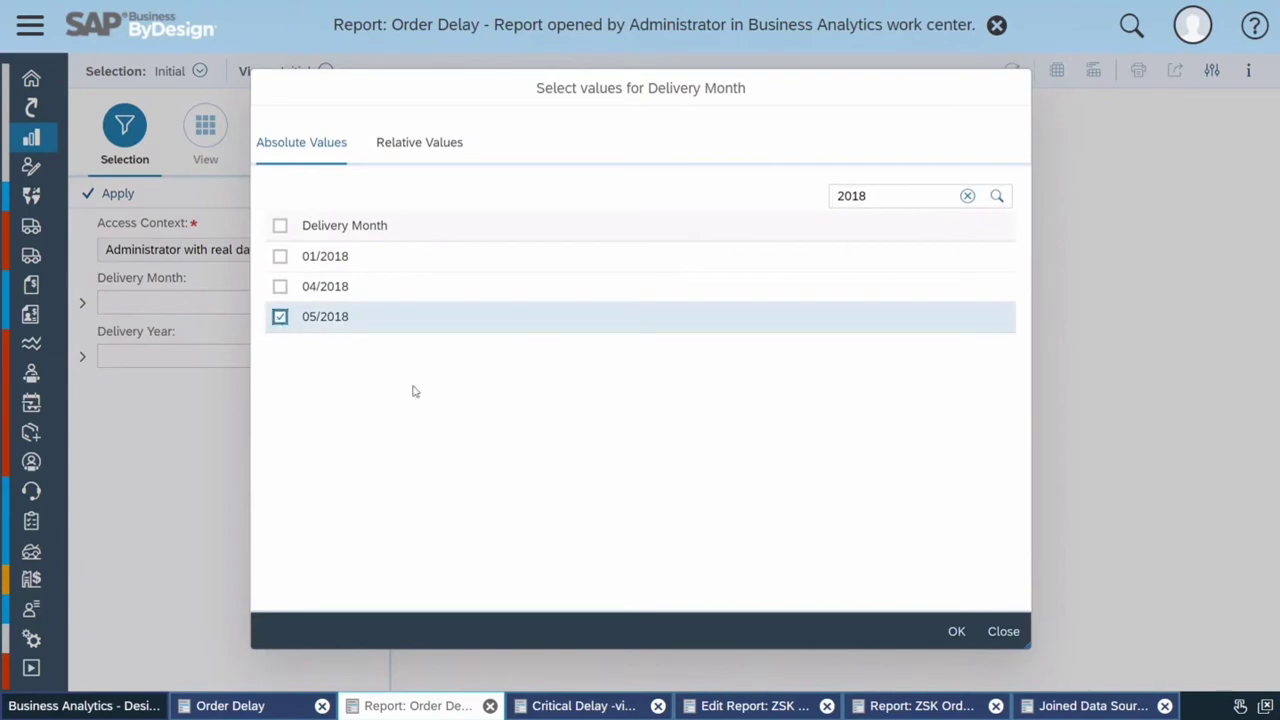
click(962, 632)
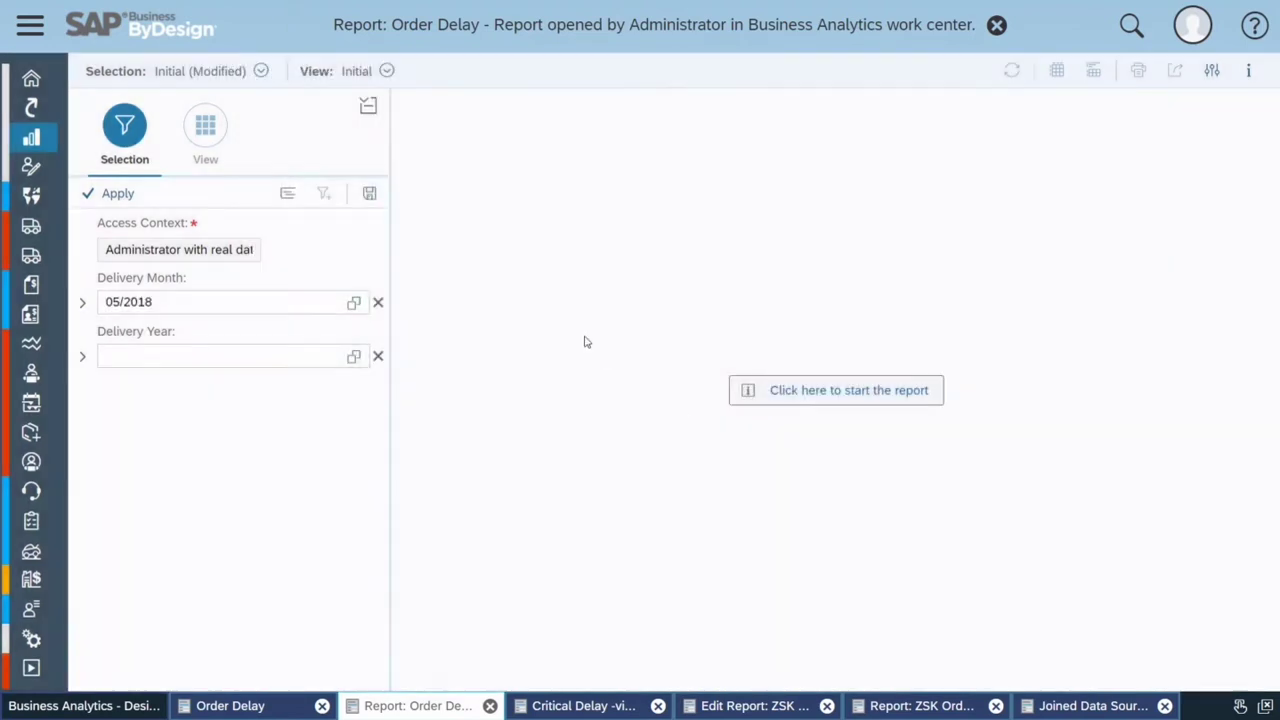
click(836, 392)
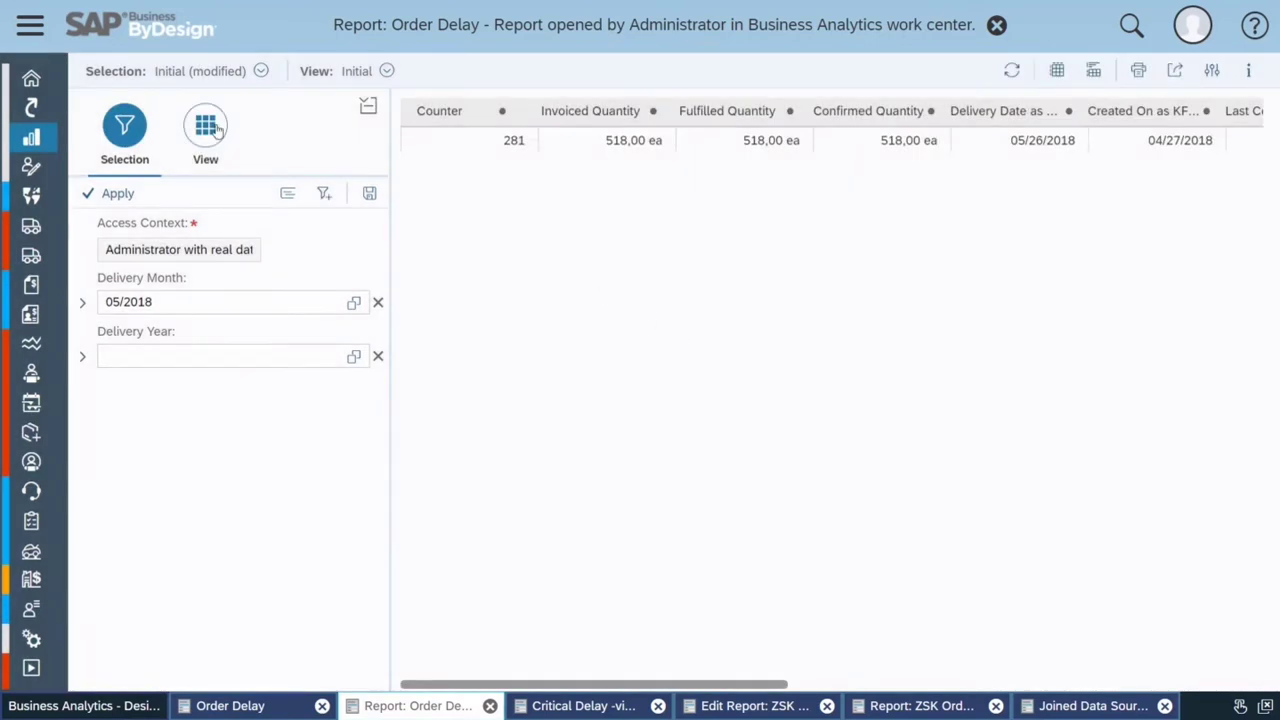
Add the Account characteristic to the row fields of the report view
click(216, 128)
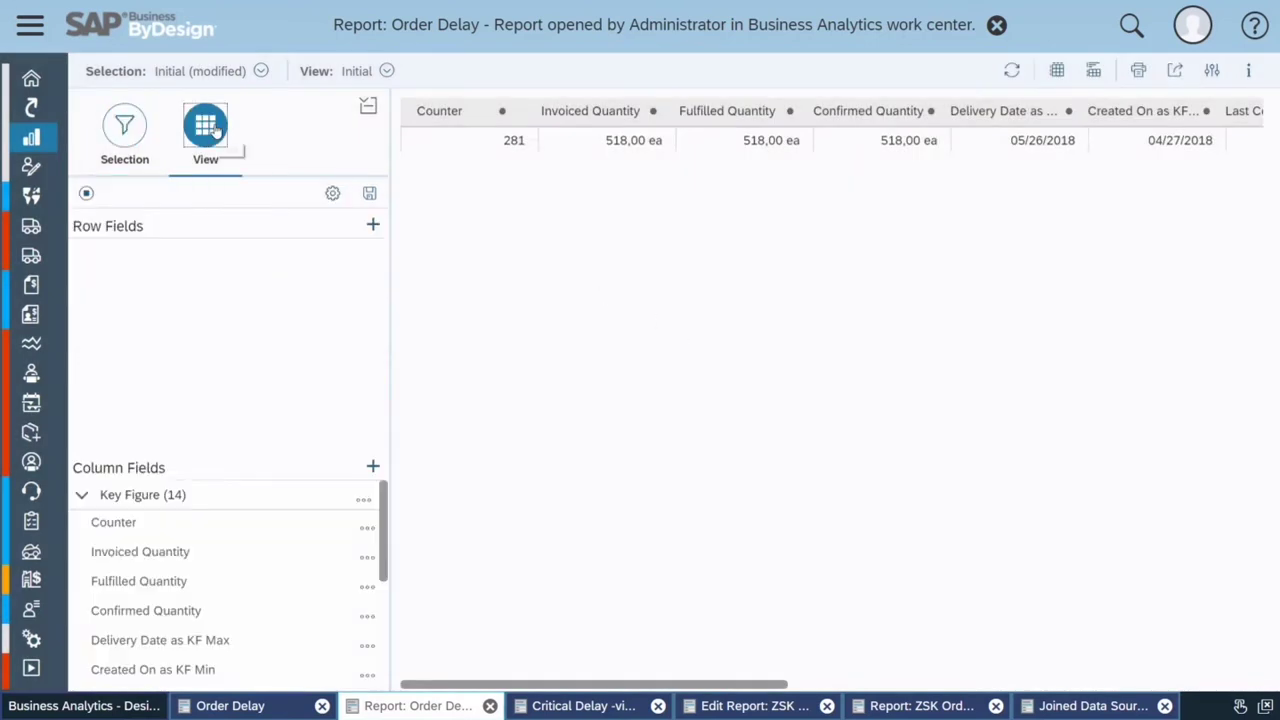
click(373, 226)
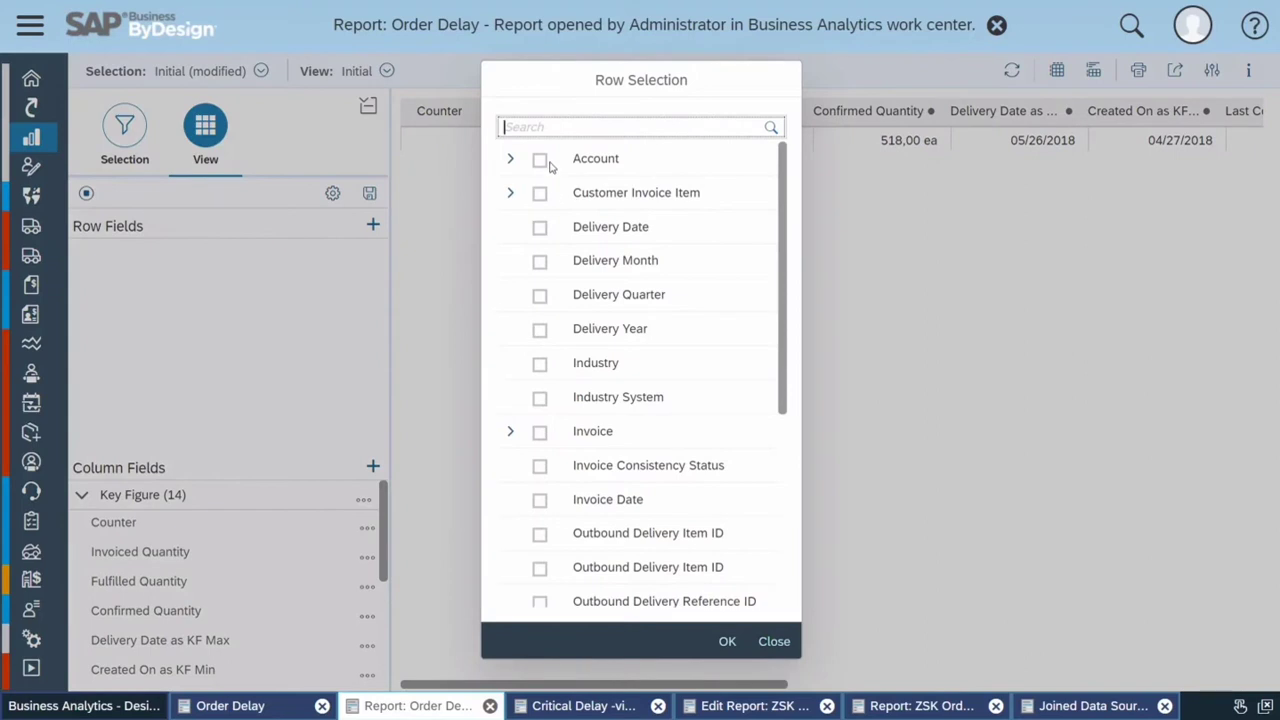
scroll(640, 400, down, 5)
click(727, 641)
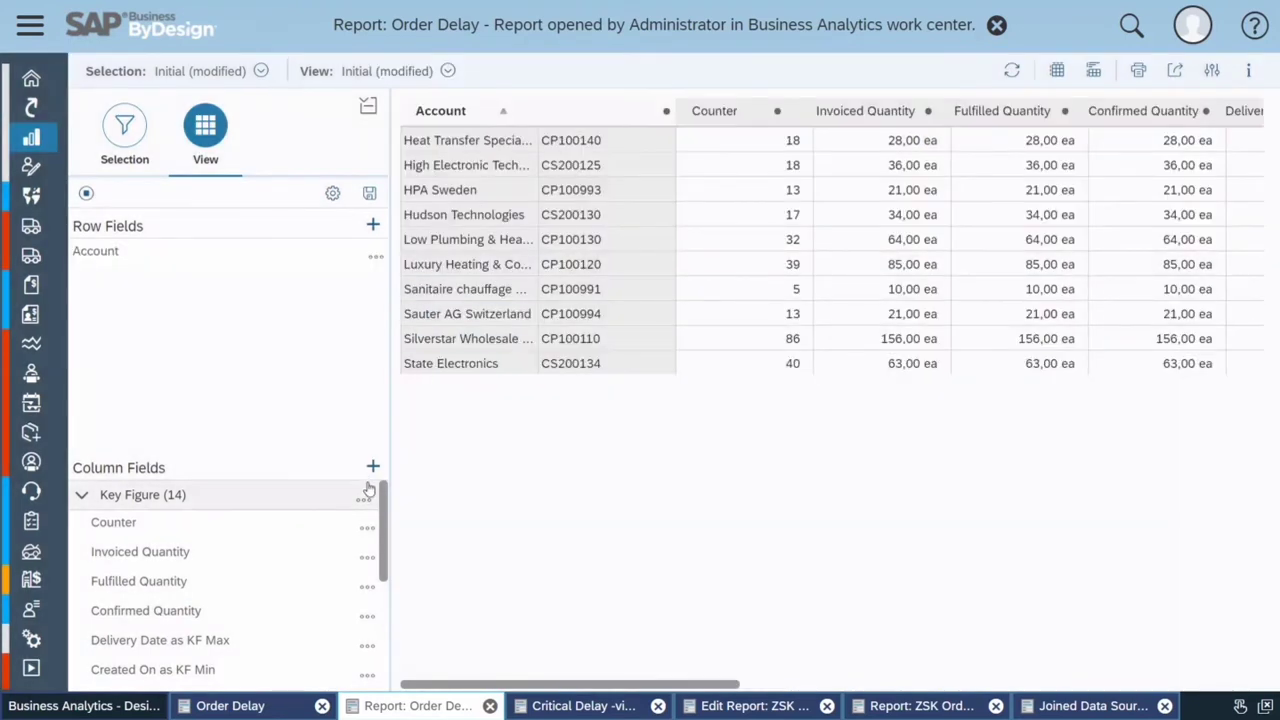
Reduce the column key figures to Delivery Date as KF Max, Last Confirmed Date as KF - Min and Critical Delay
click(373, 467)
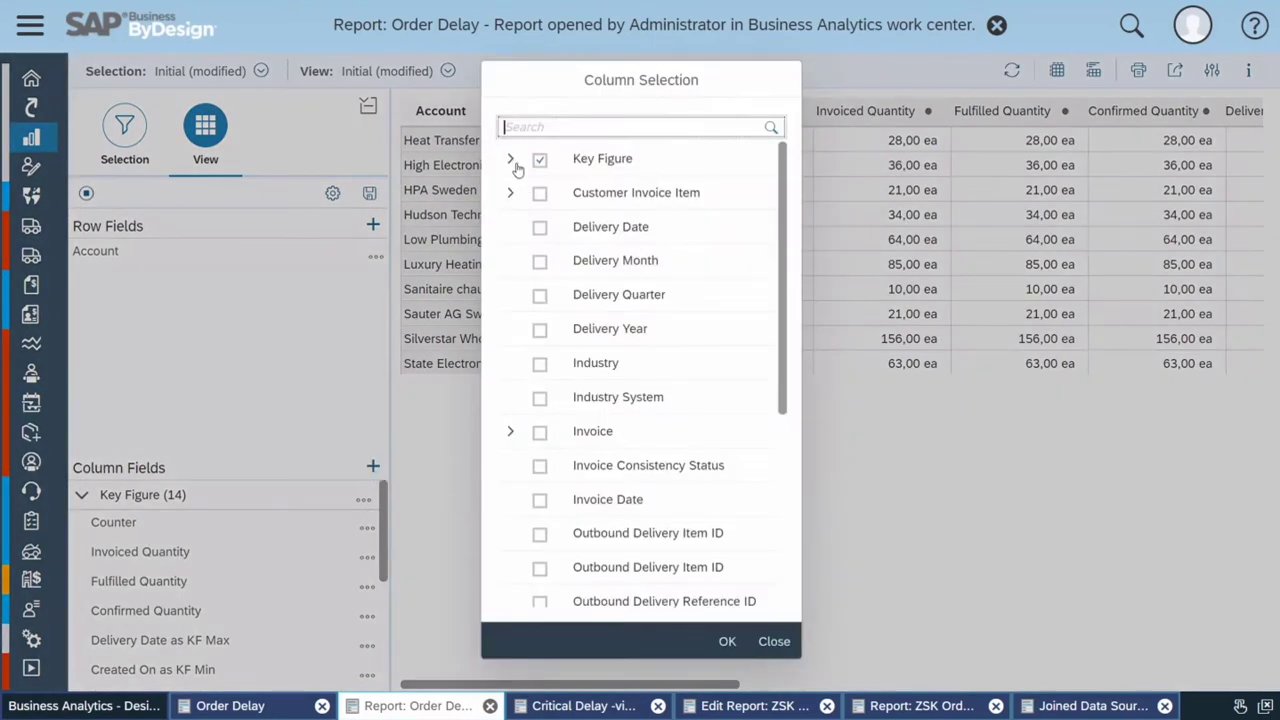
click(510, 159)
click(561, 194)
click(561, 228)
click(561, 261)
click(561, 295)
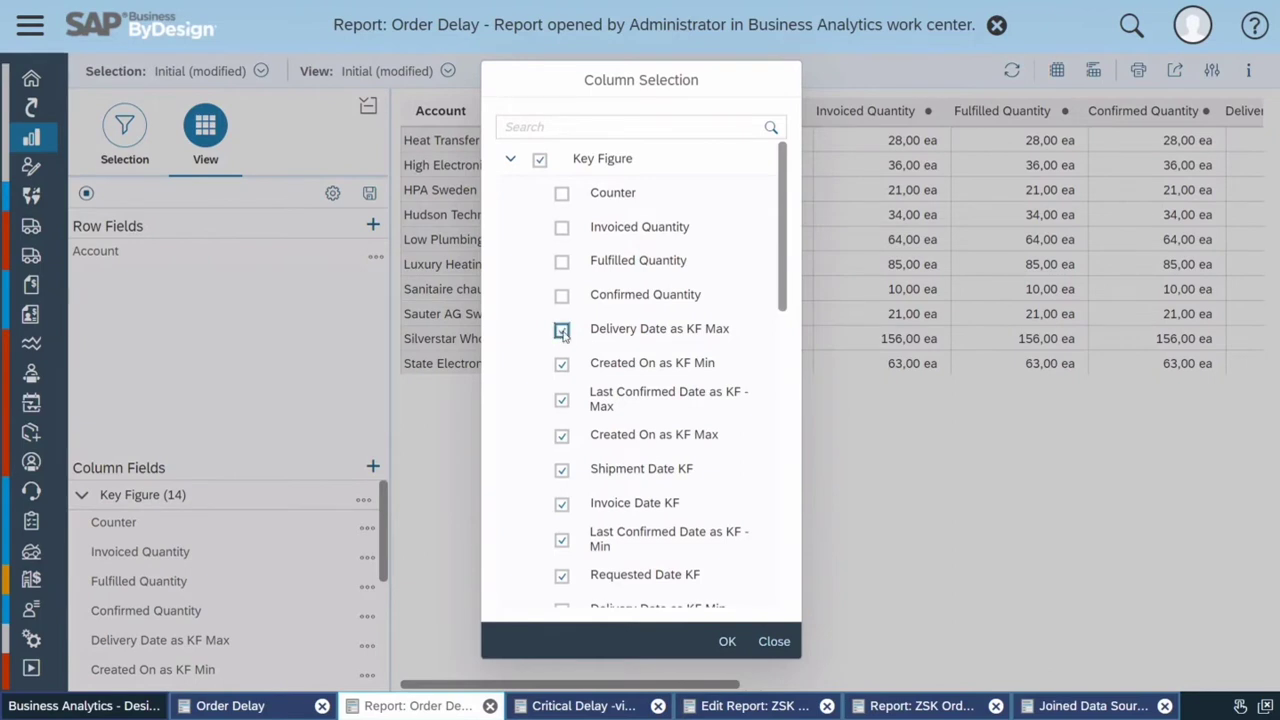
click(561, 364)
click(560, 400)
click(616, 434)
scroll(616, 434, down, 1)
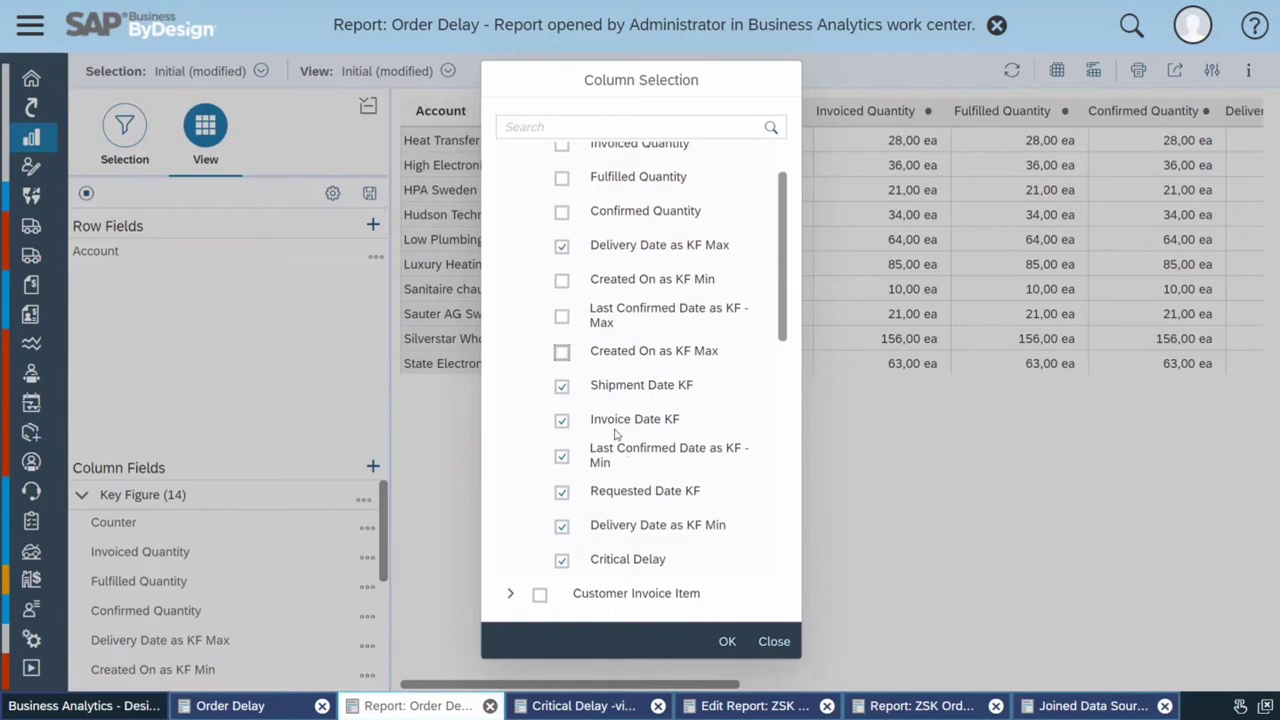
click(562, 388)
click(562, 421)
click(562, 492)
click(562, 526)
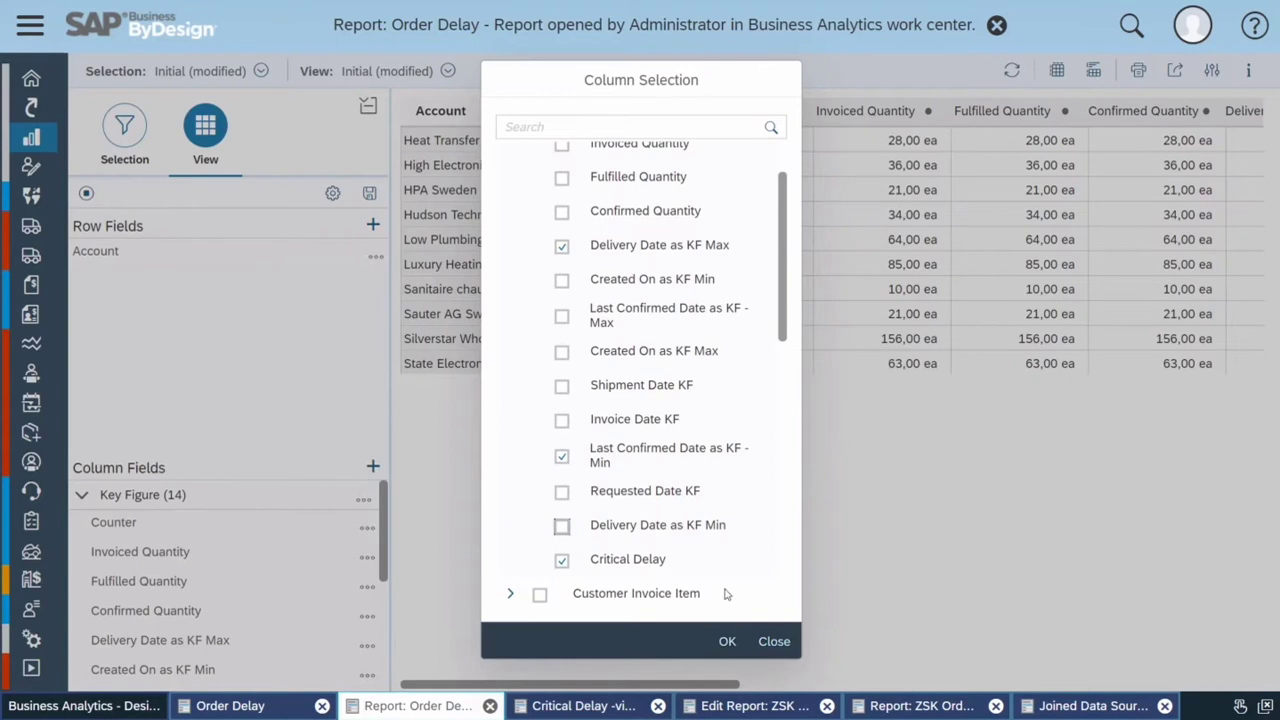
click(727, 642)
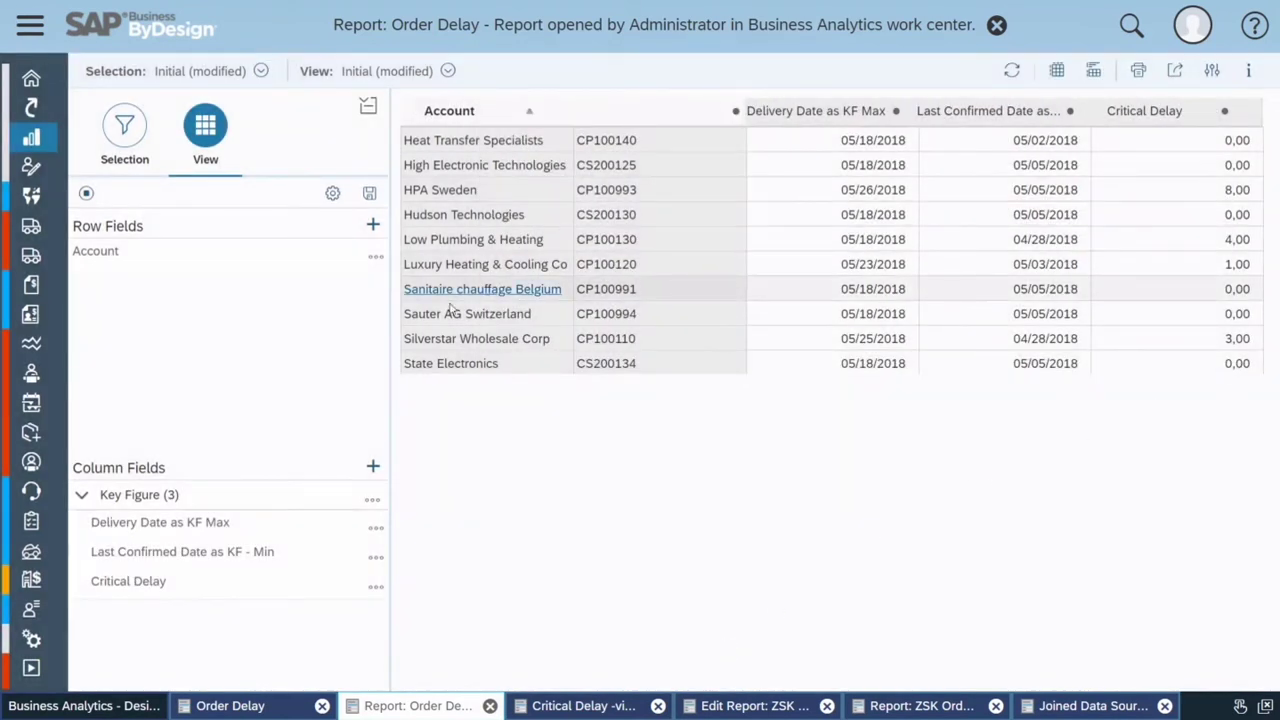
Set the result row of the Account characteristic to Show
click(375, 256)
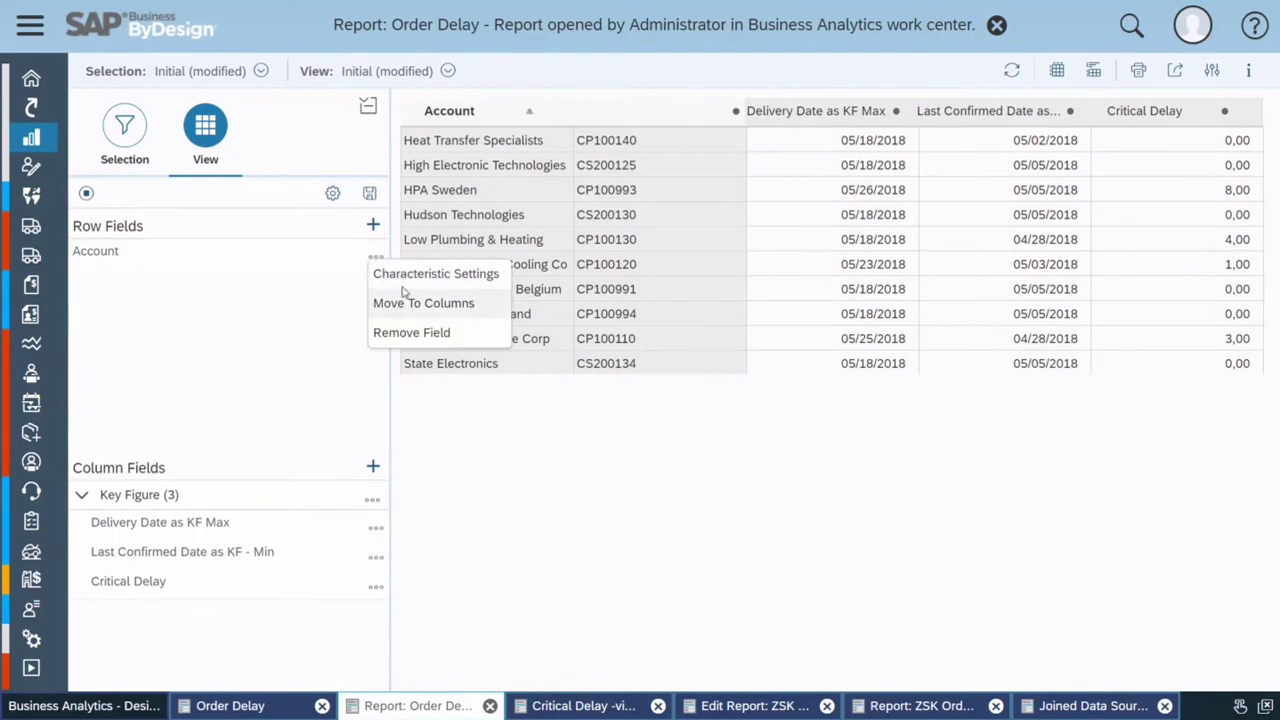
click(436, 274)
click(784, 257)
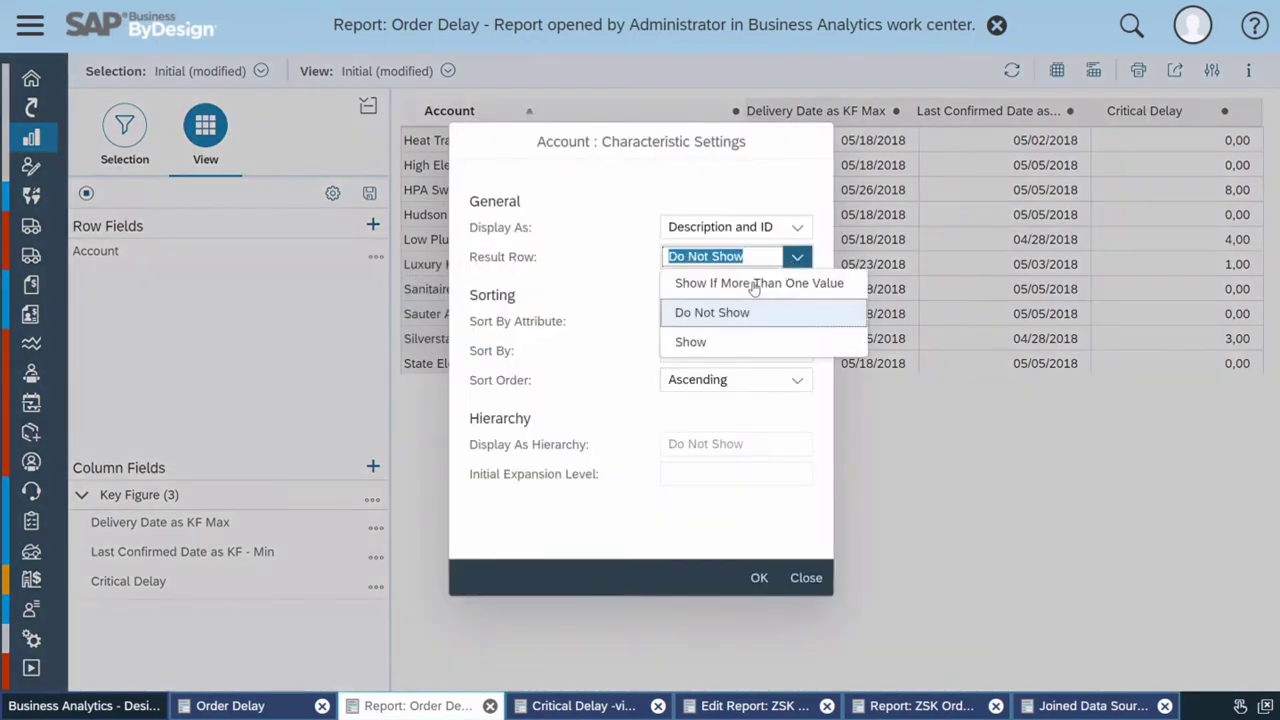
click(728, 342)
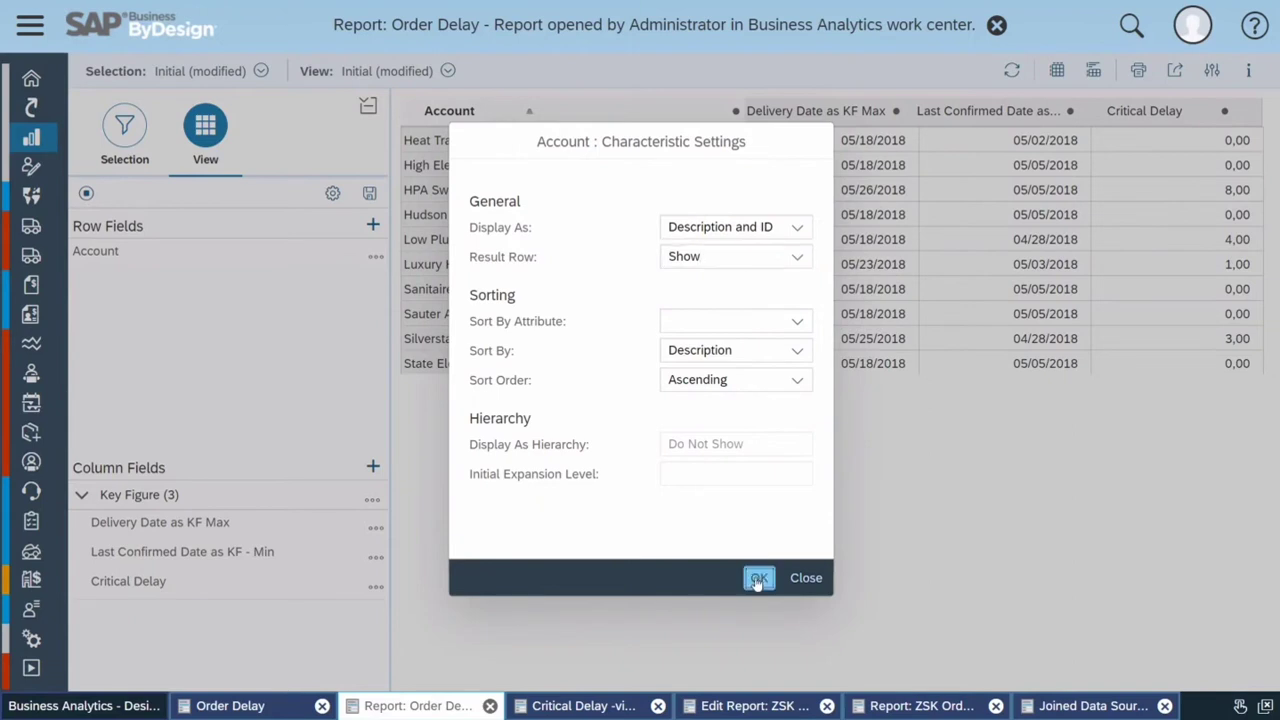
click(759, 577)
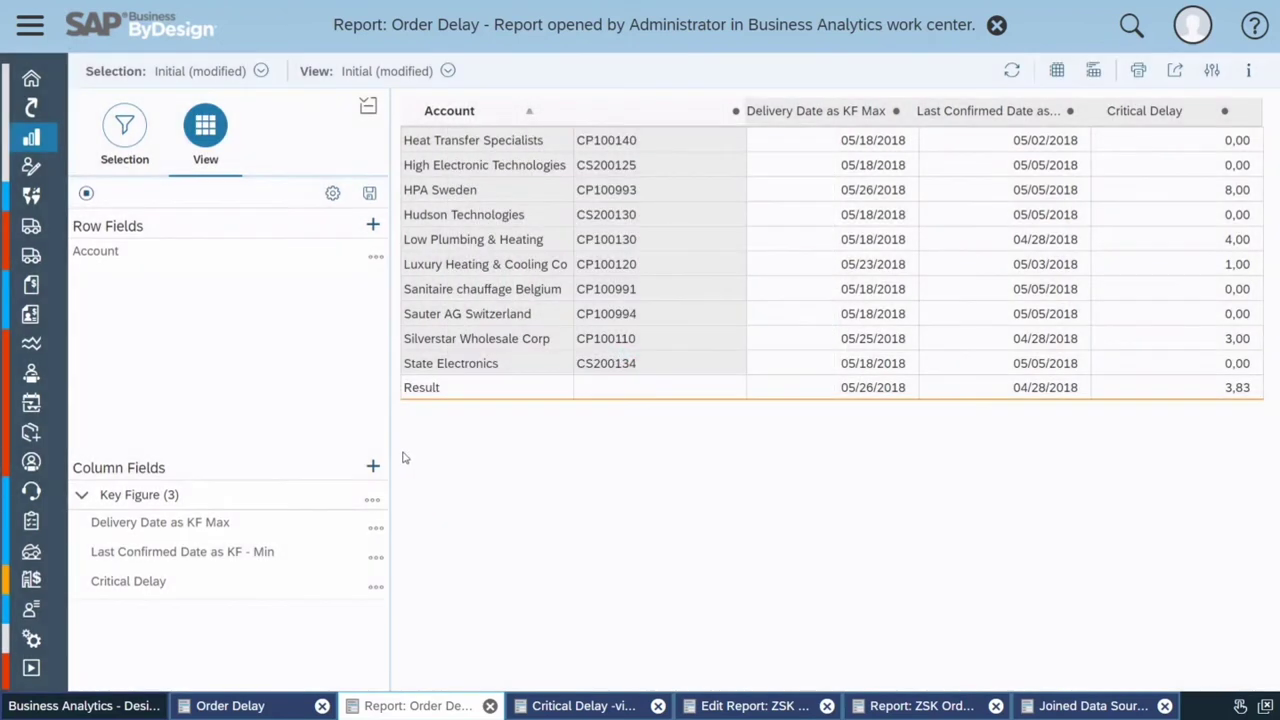
Create an exception named critical delay for the Critical Delay key figure, applied to Data and Result with Background Color as alert indicator
click(372, 500)
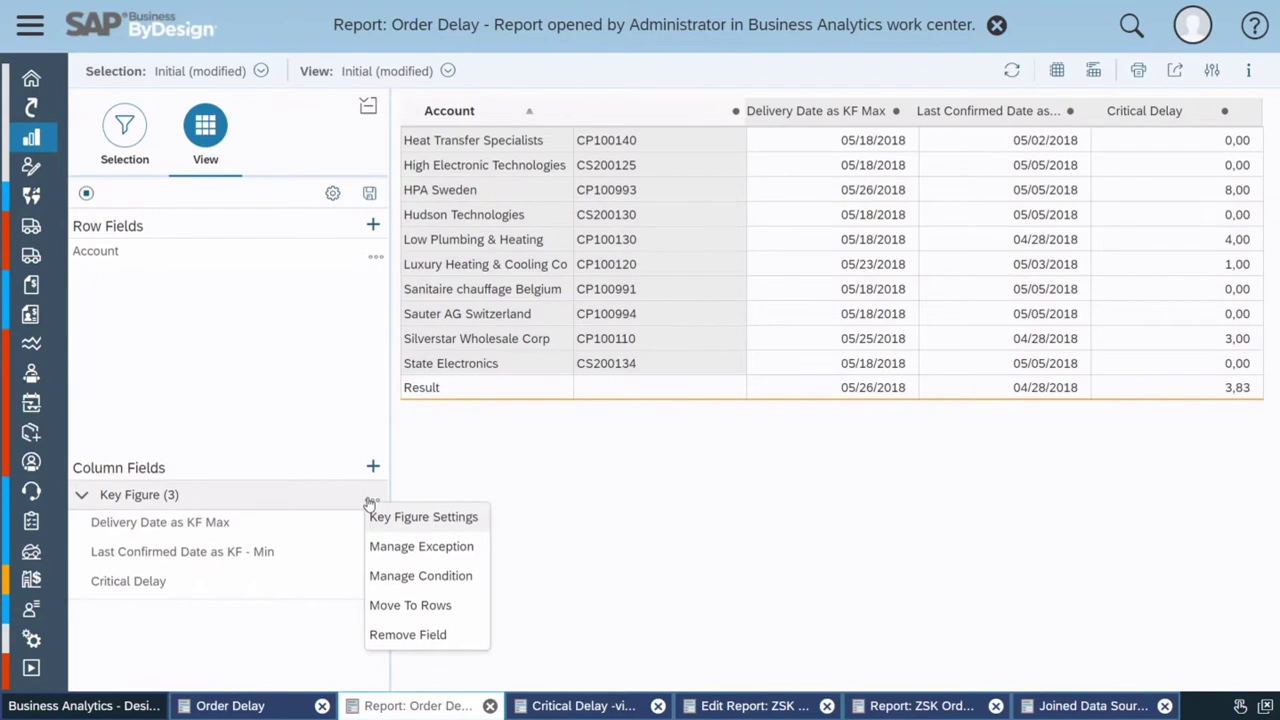
click(424, 546)
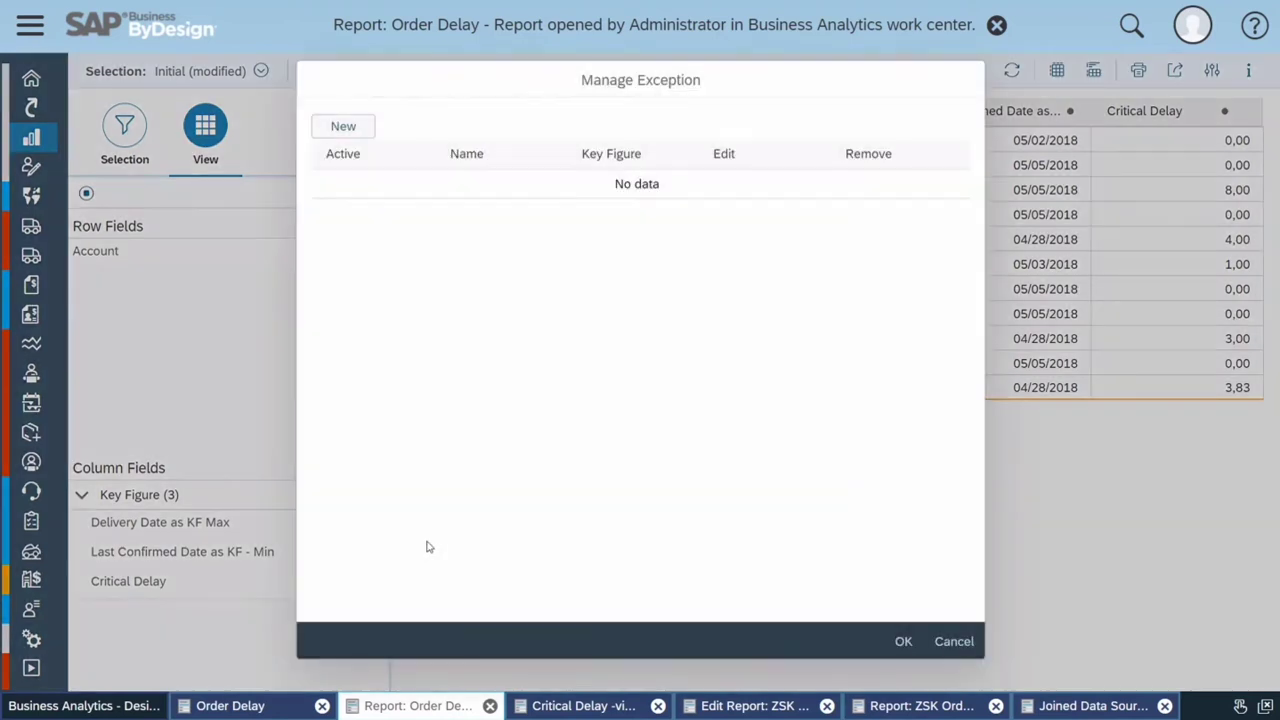
click(349, 132)
click(438, 433)
text(critical delay)
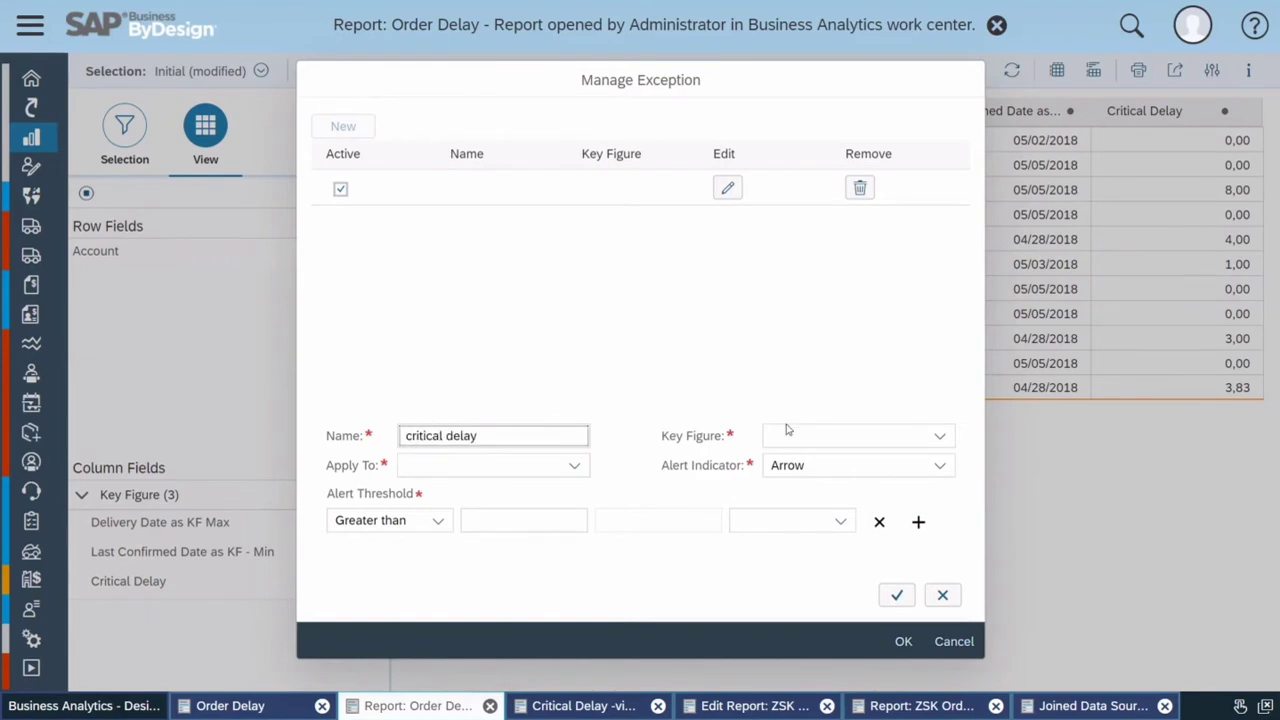
click(940, 435)
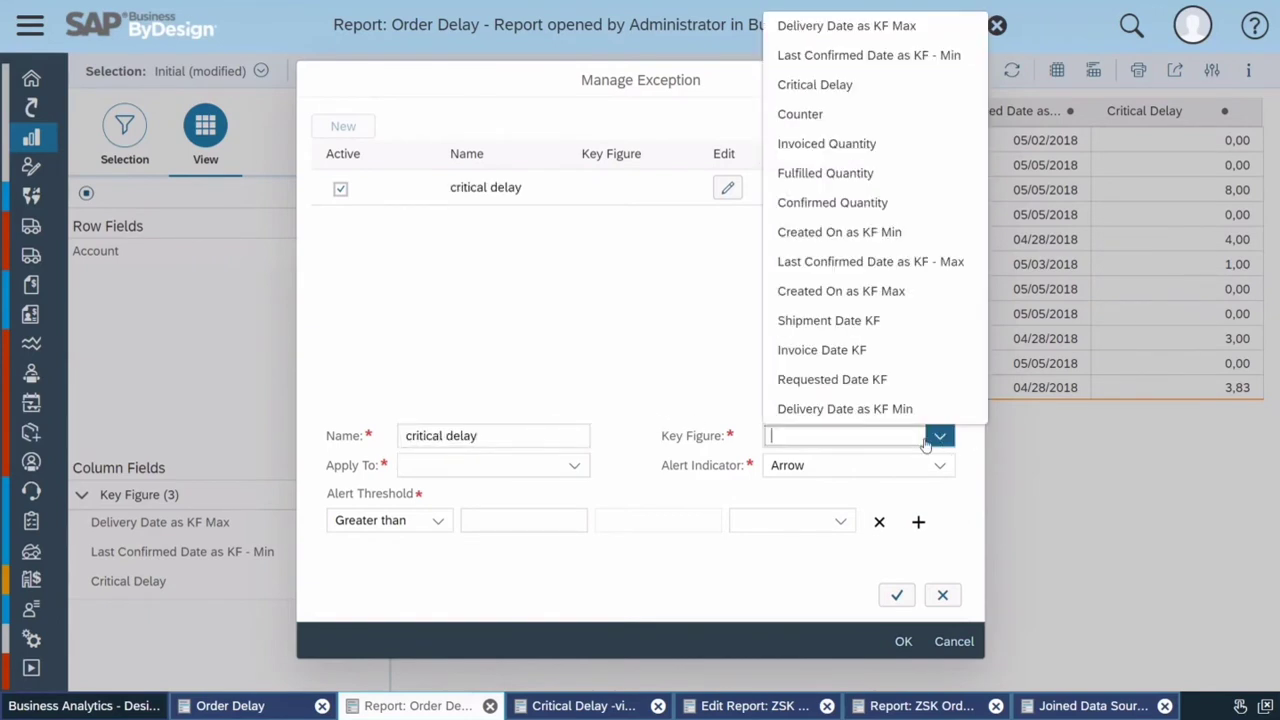
click(846, 87)
click(573, 468)
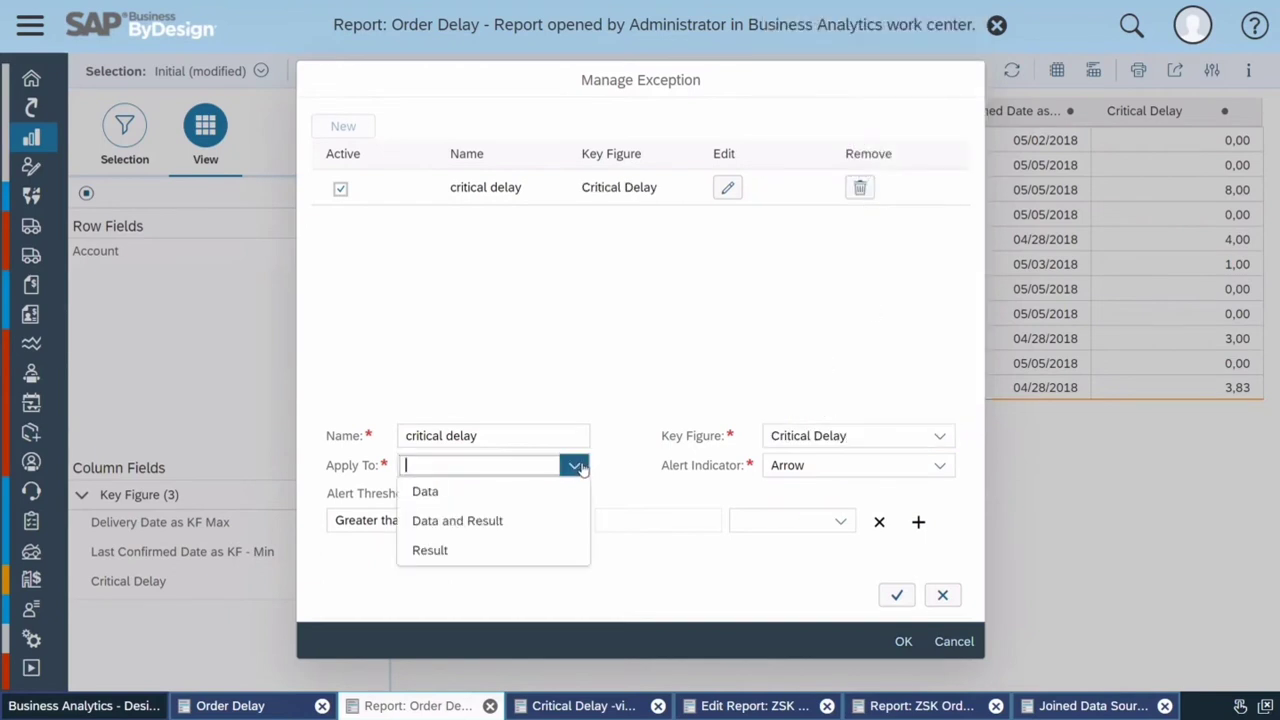
click(532, 530)
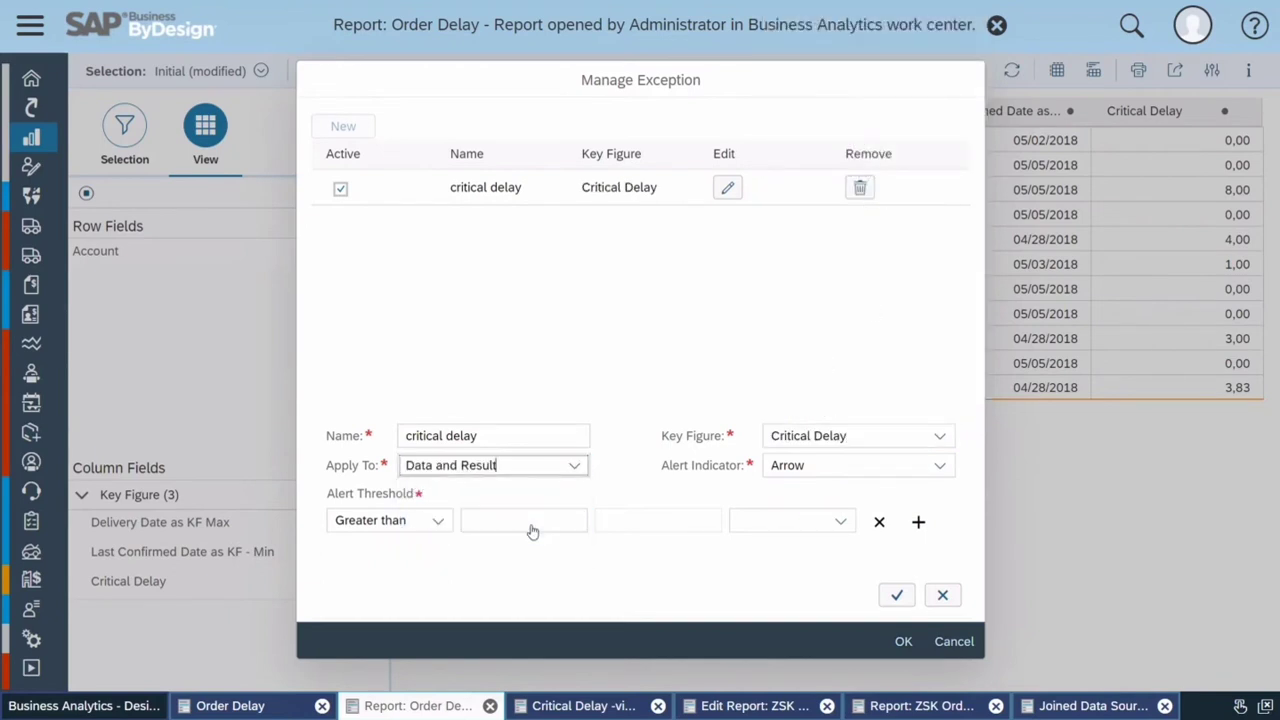
click(935, 467)
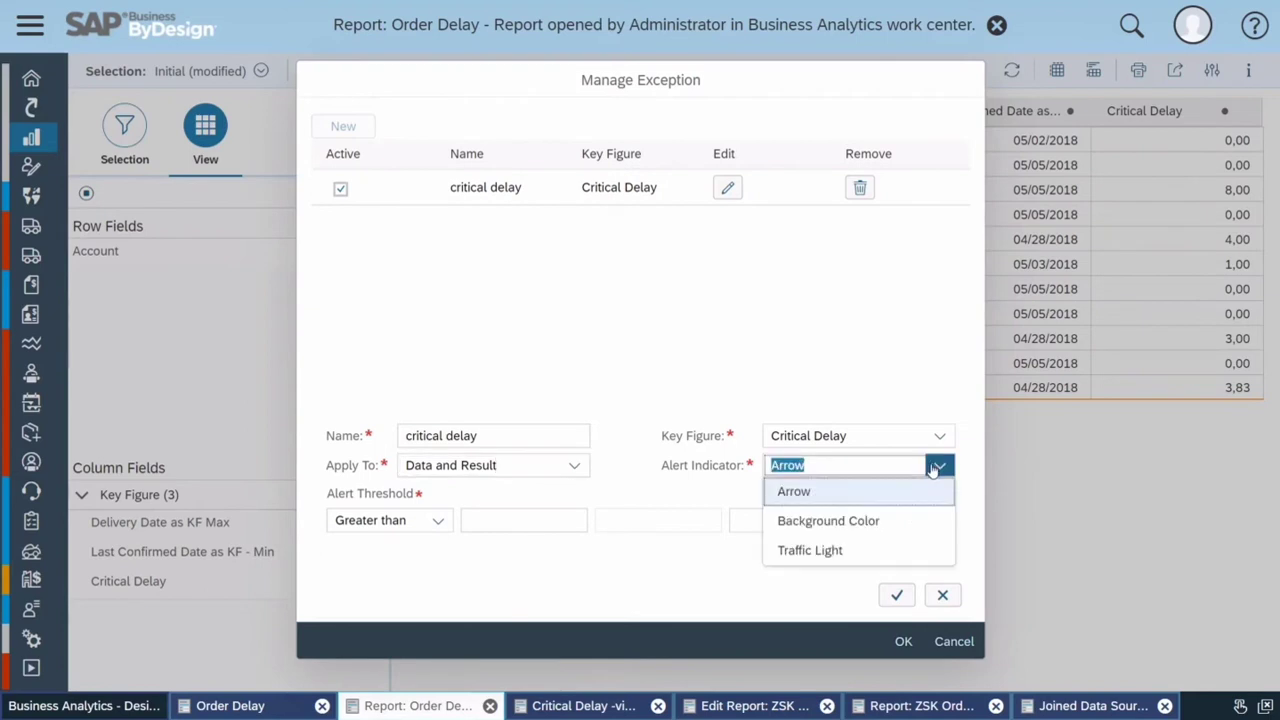
click(905, 521)
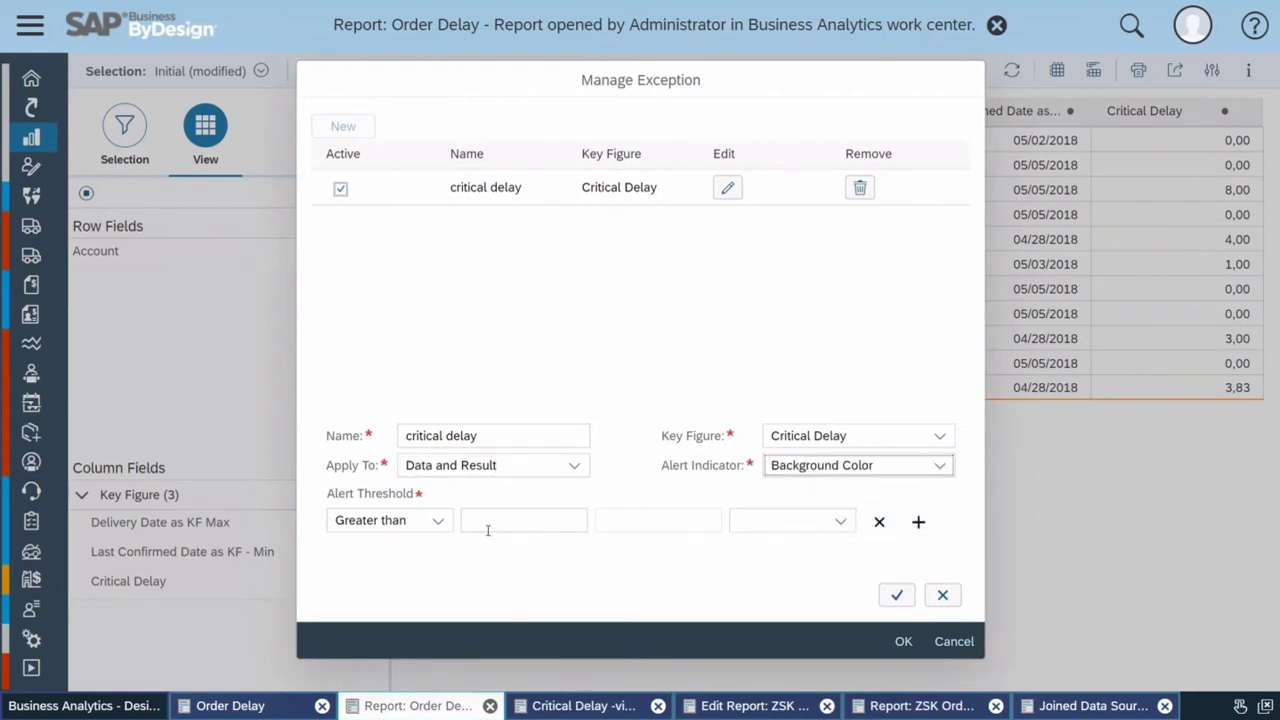
Define the exception's Greater than alert threshold with Light Yellow as its color and apply the exception to the report
click(827, 521)
click(817, 349)
click(506, 518)
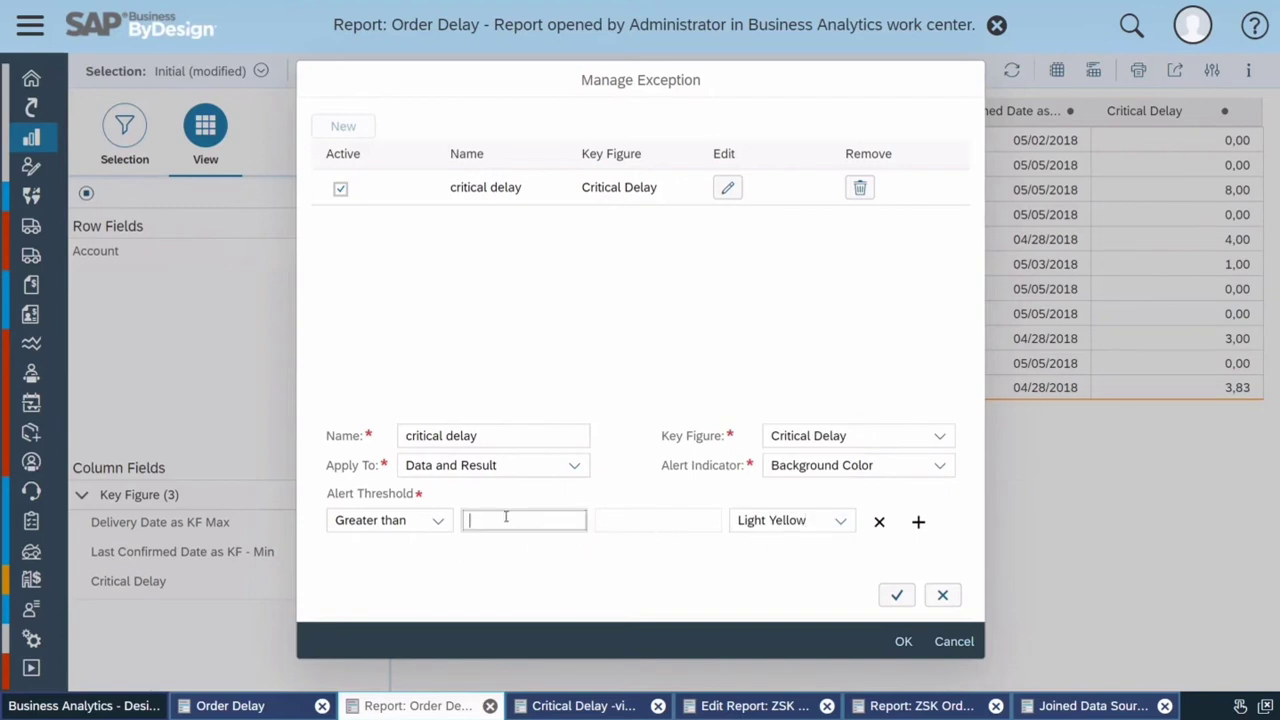
click(896, 595)
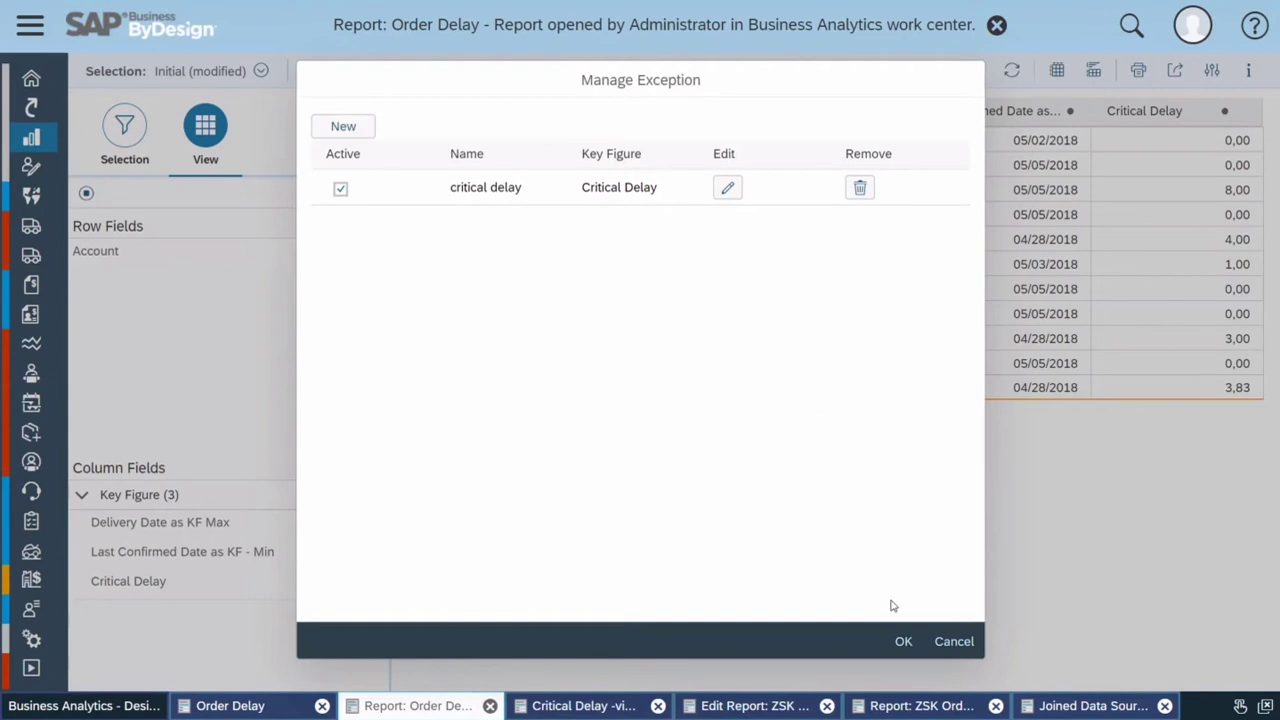
click(903, 641)
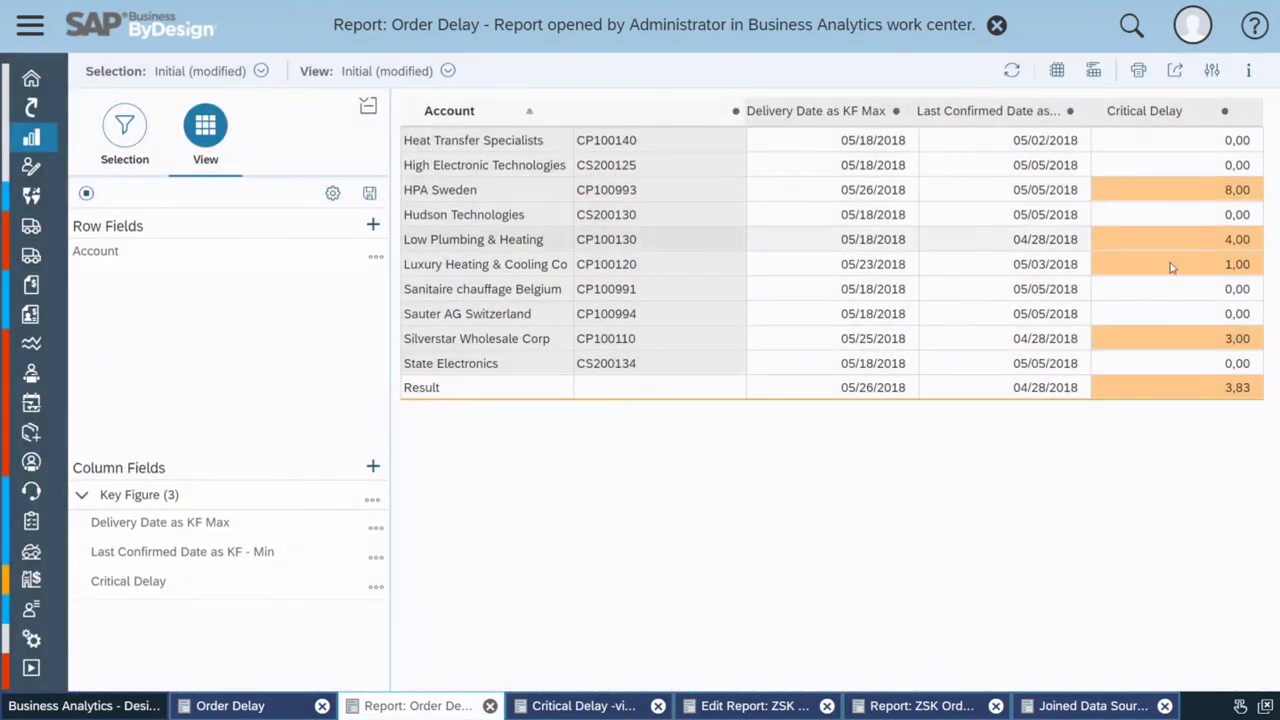
Save the current report view under the name Account View, without making it the default
click(369, 193)
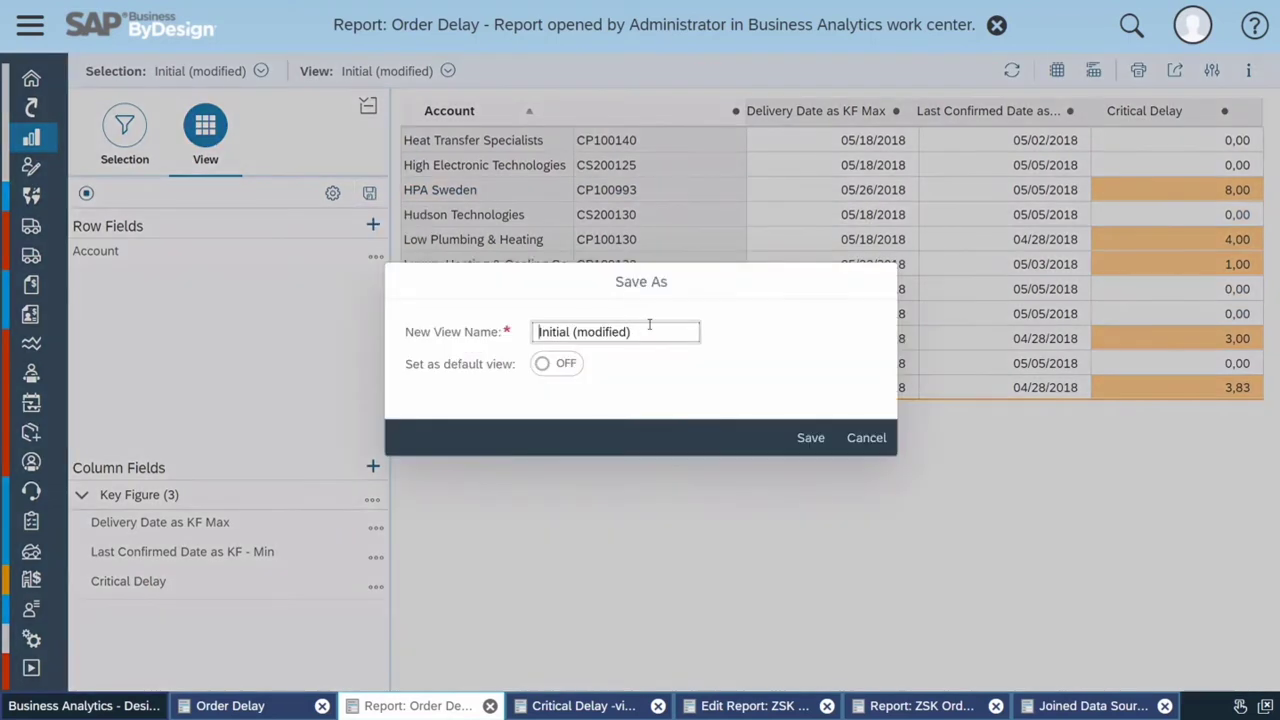
drag(649, 324, 429, 333)
text(Account View)
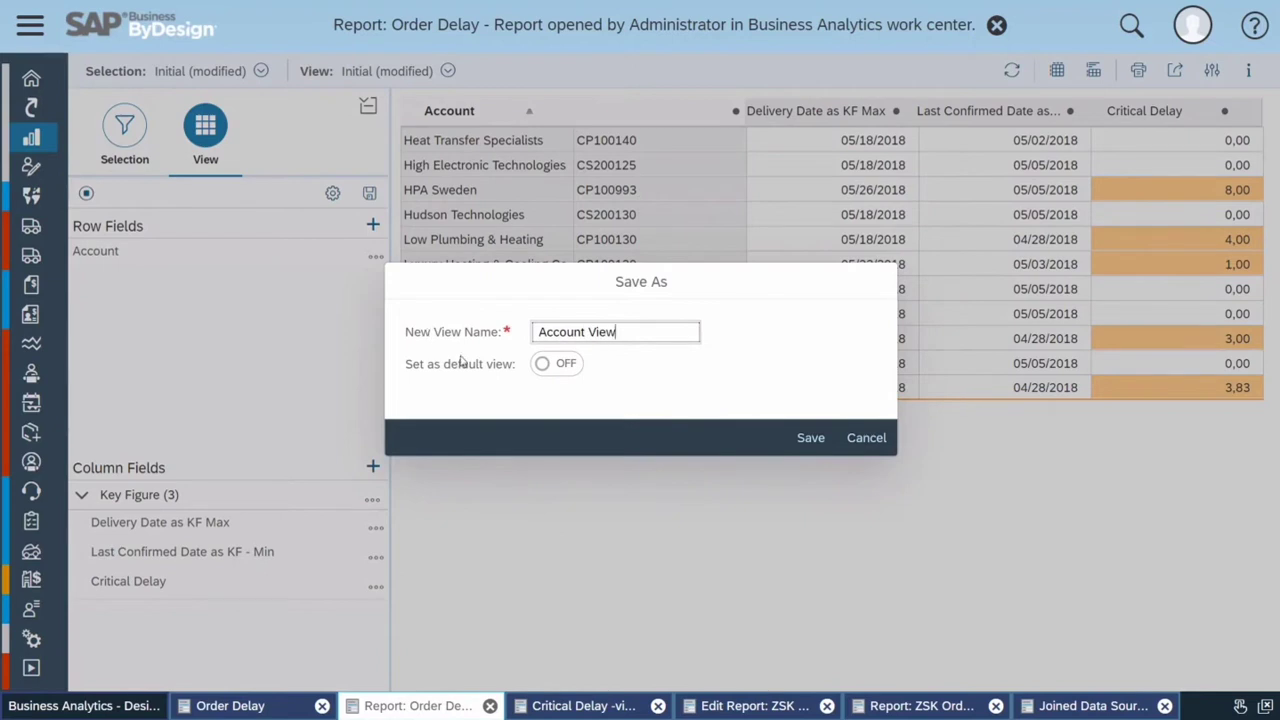
click(816, 449)
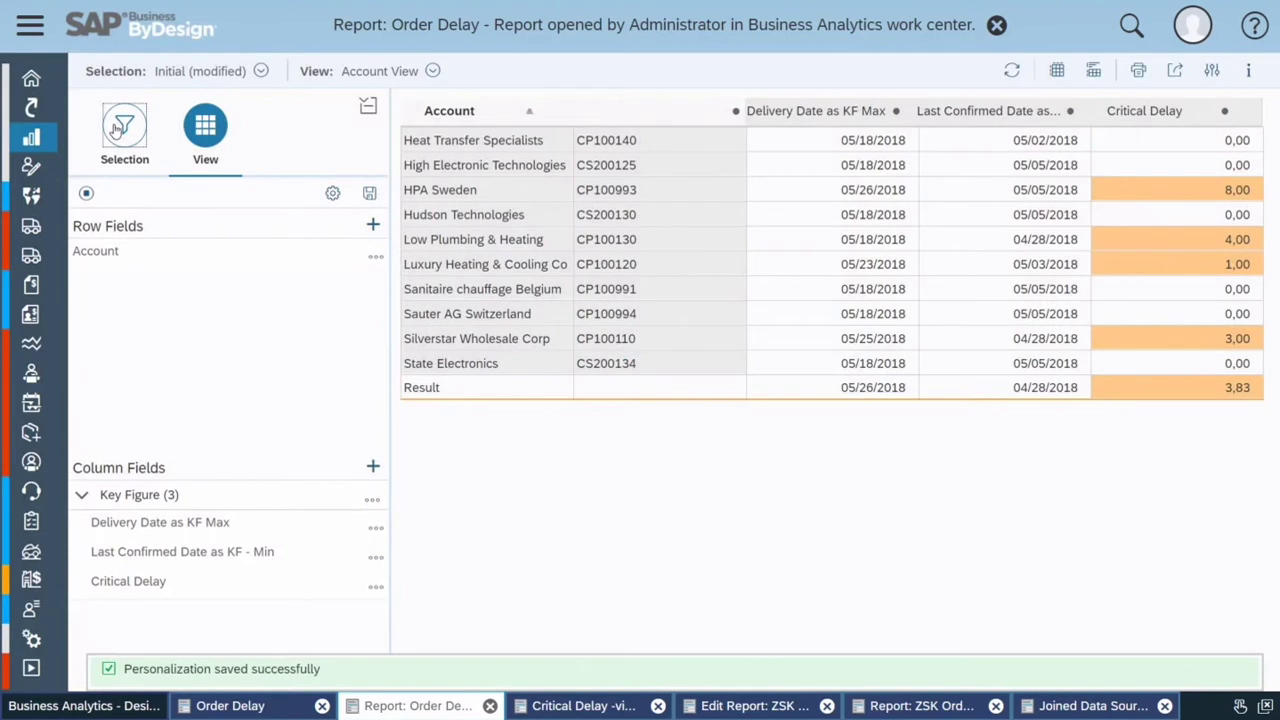
Save the current selection as May 2018 without making it the default, and return to the view's field settings
click(124, 125)
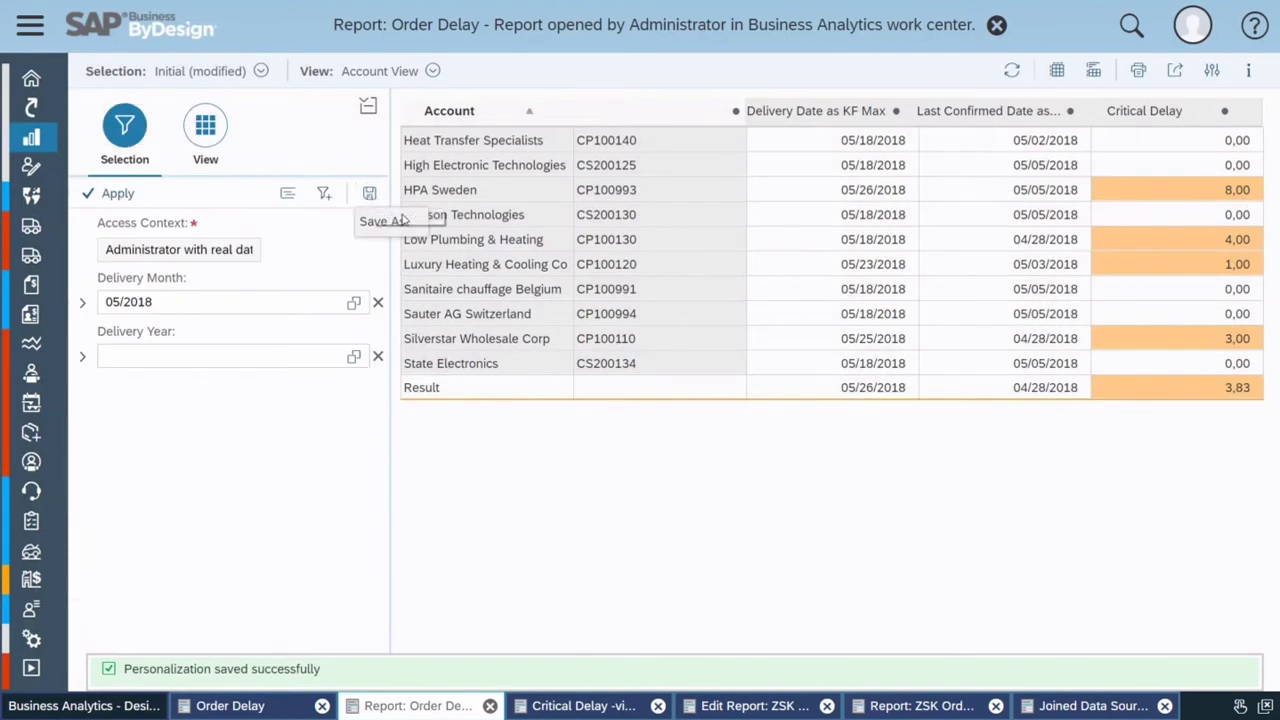
click(369, 193)
key(ctrl+a)
text(Ma)
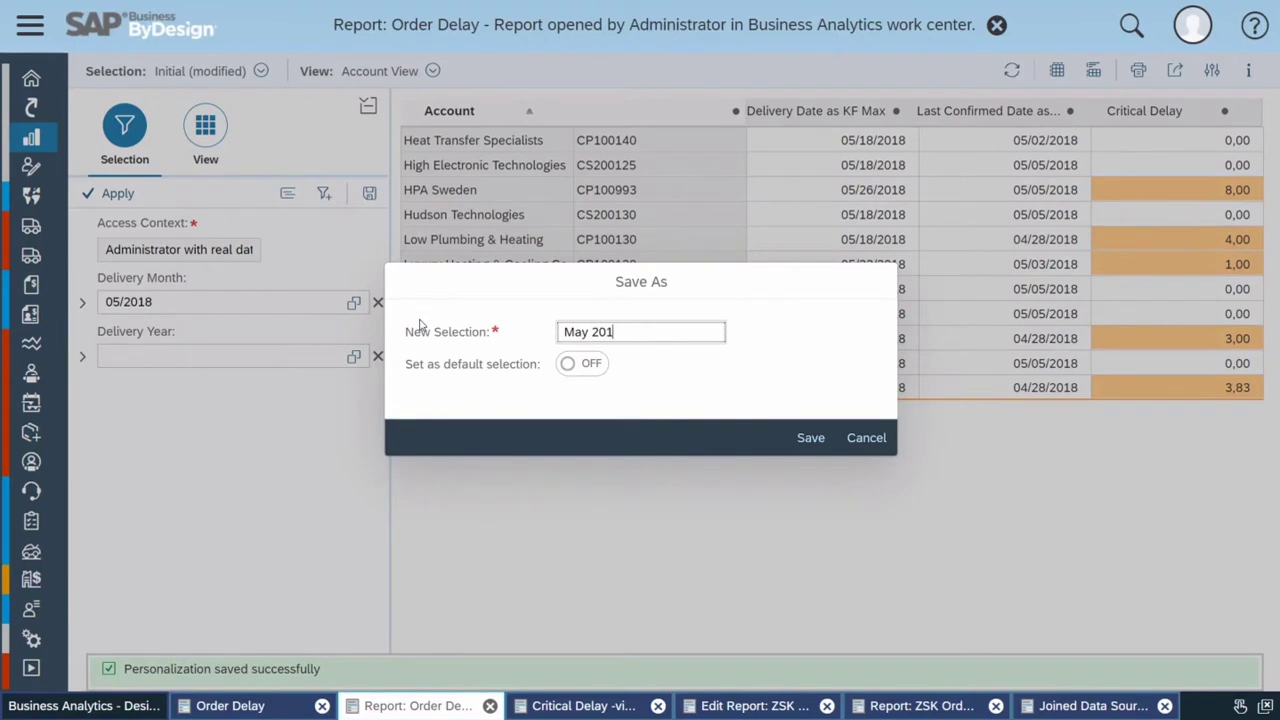
click(810, 437)
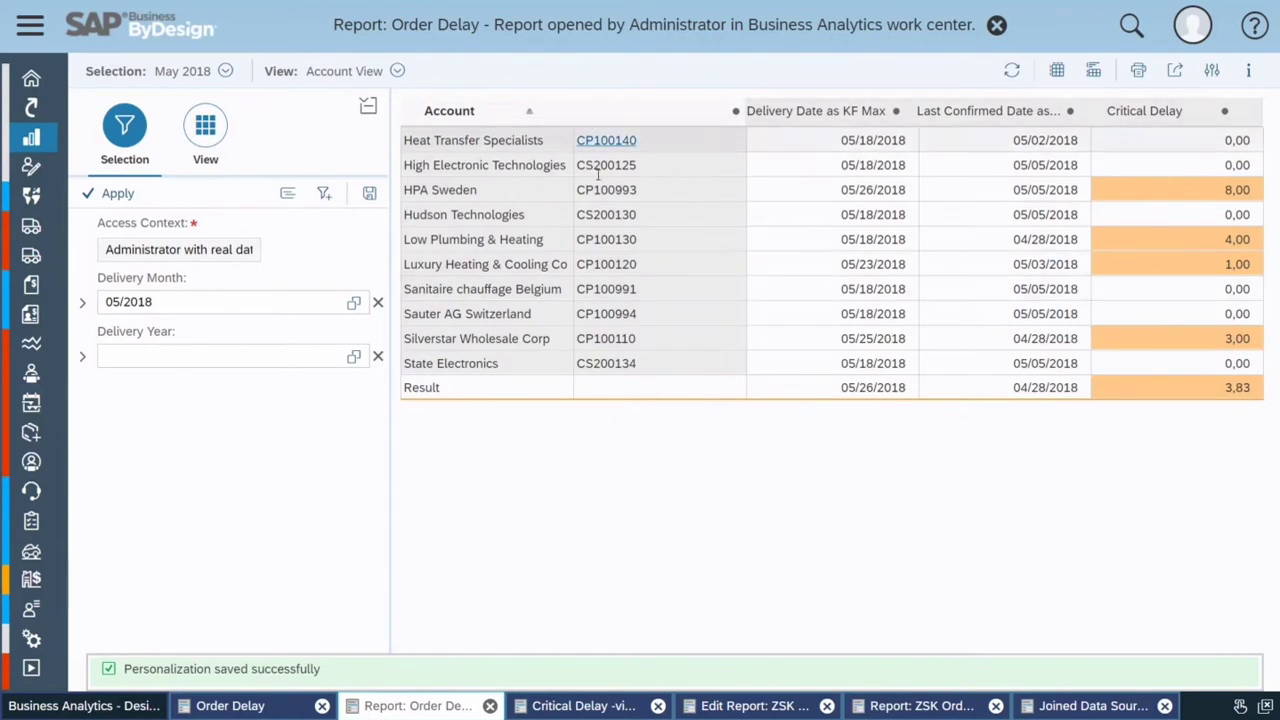
click(205, 125)
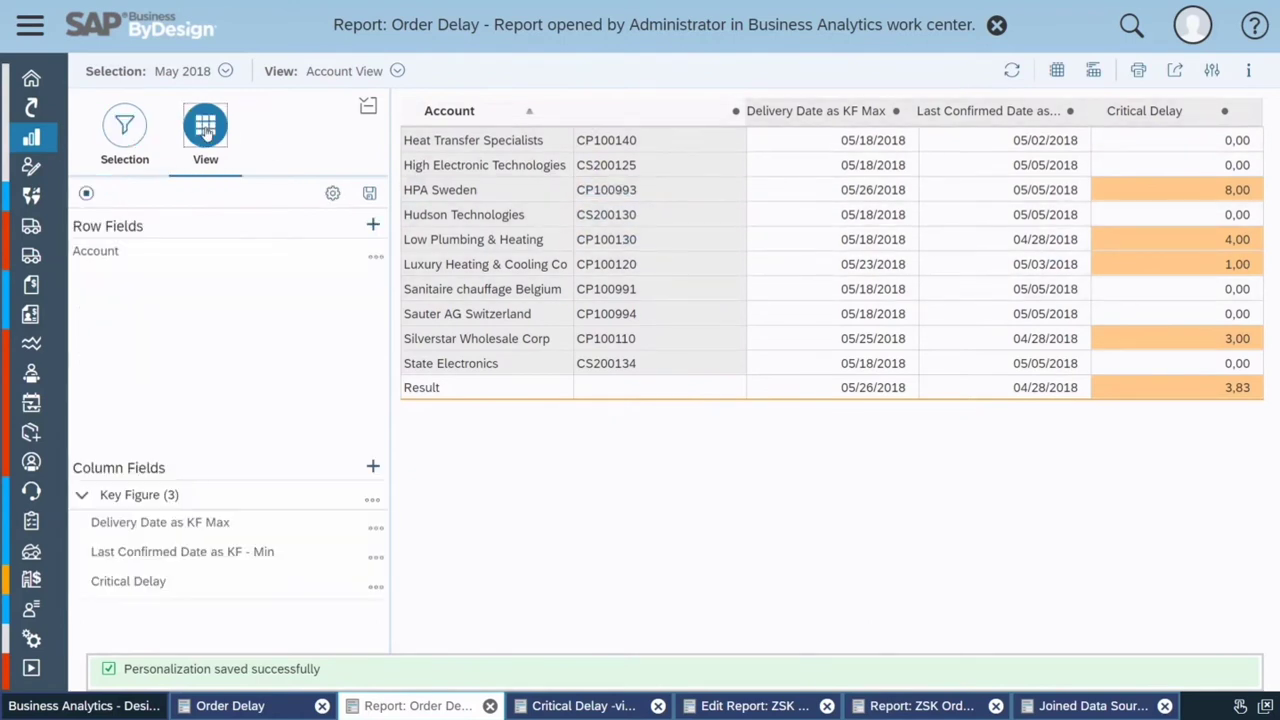
Break the accounts down by the Sales Order row field to examine delays per order, and remove that field again
click(373, 225)
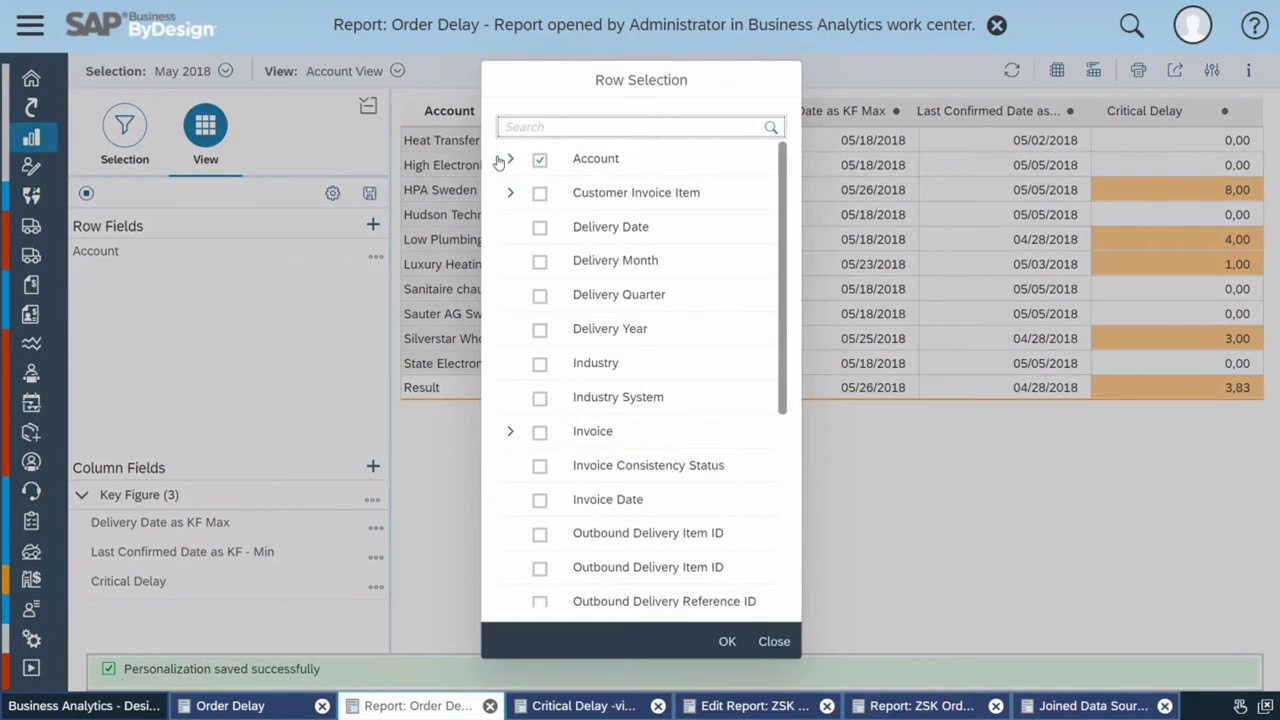
text(order)
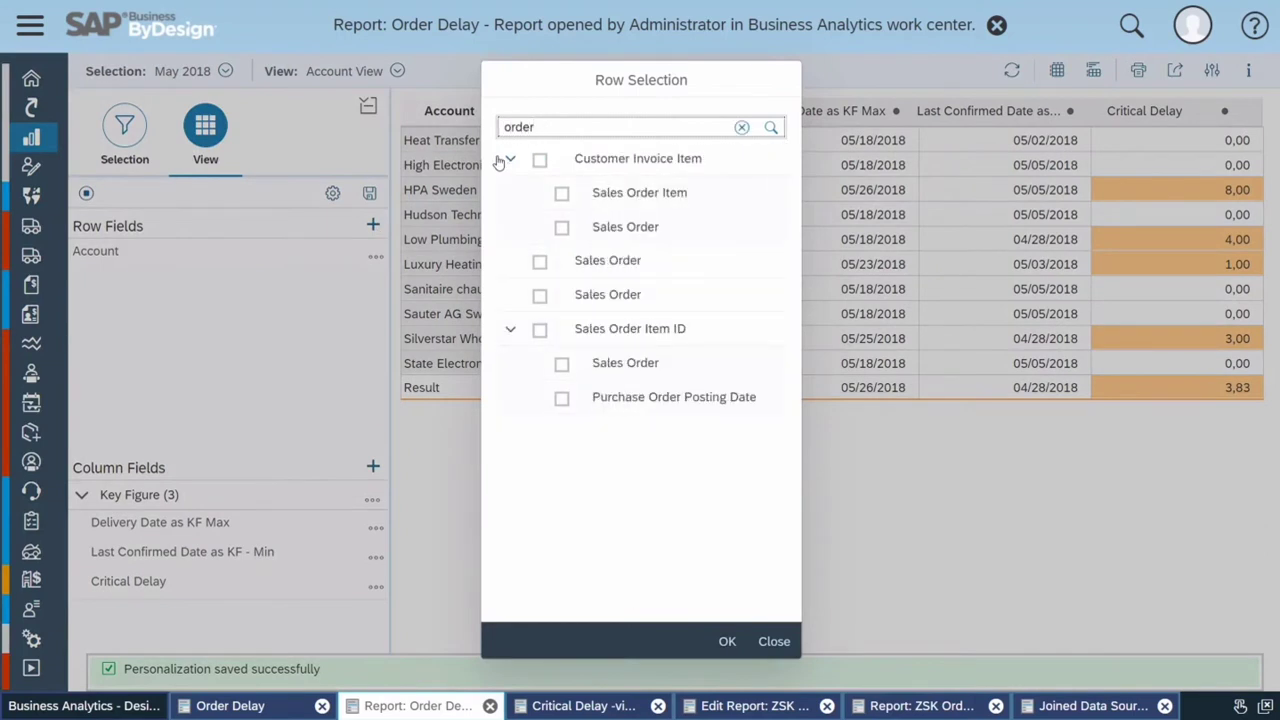
click(539, 262)
click(727, 641)
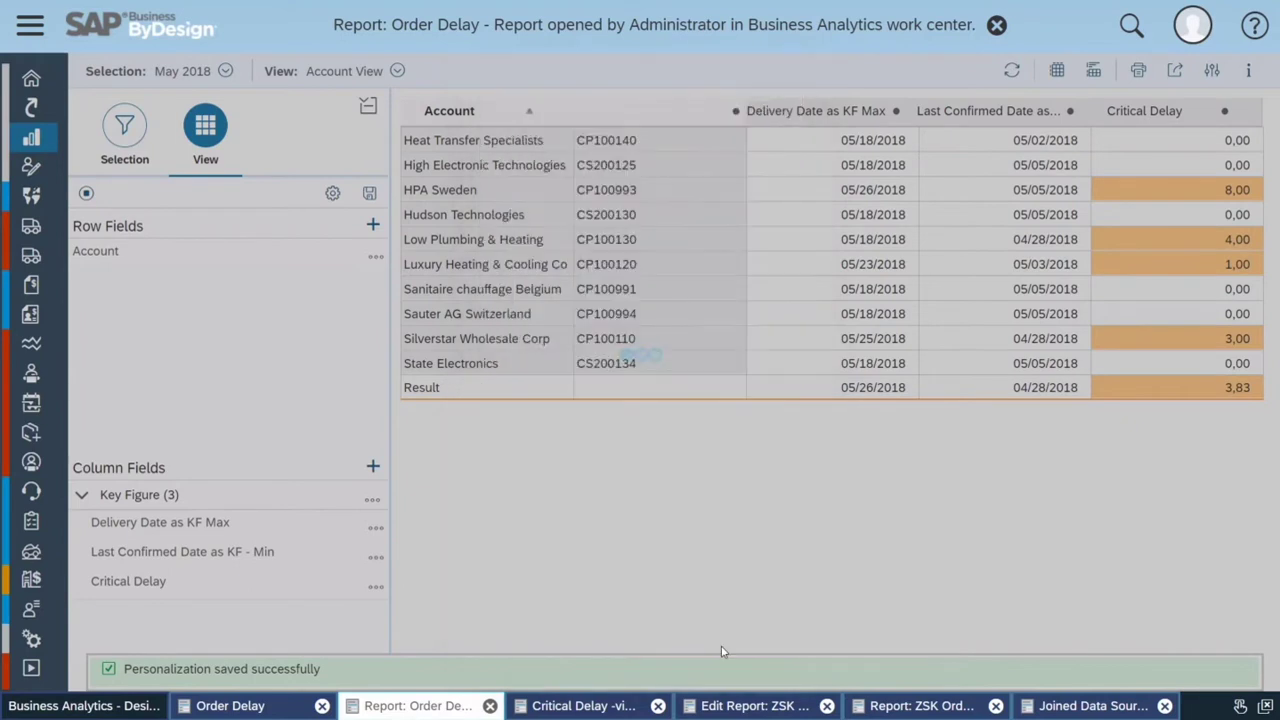
scroll(1015, 380, down, 15)
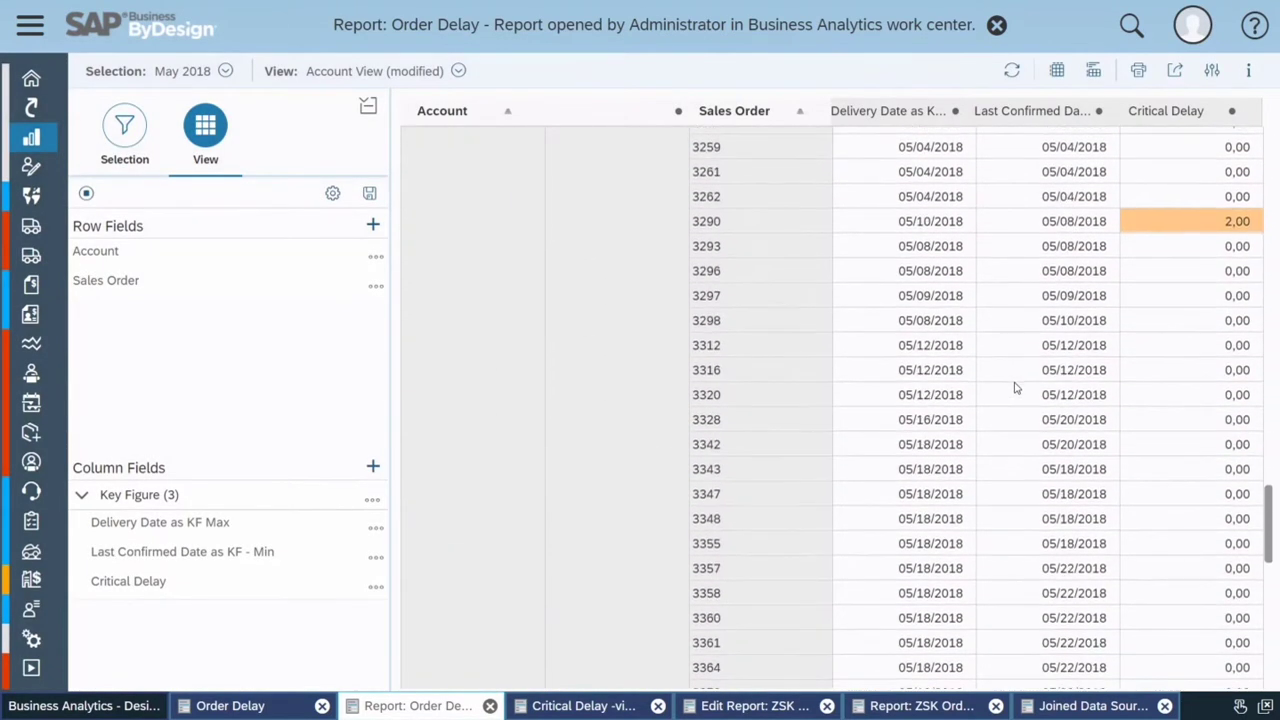
scroll(1015, 387, down, 10)
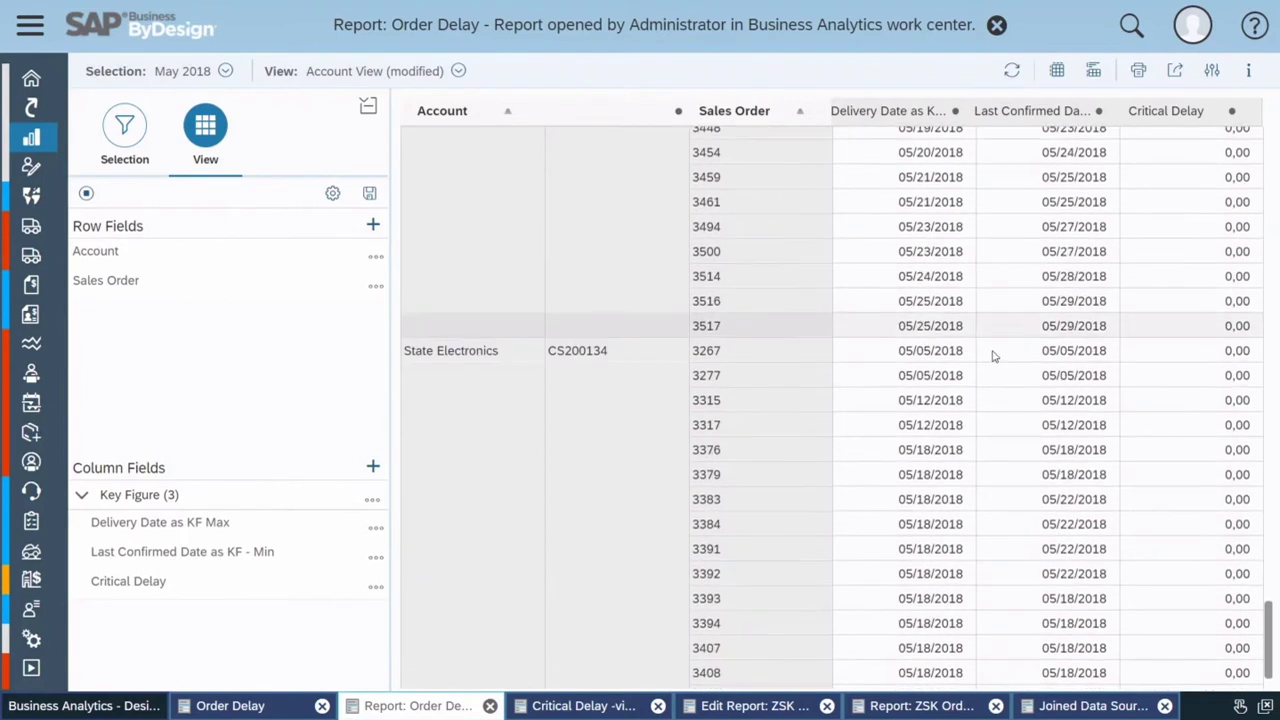
click(376, 288)
click(398, 392)
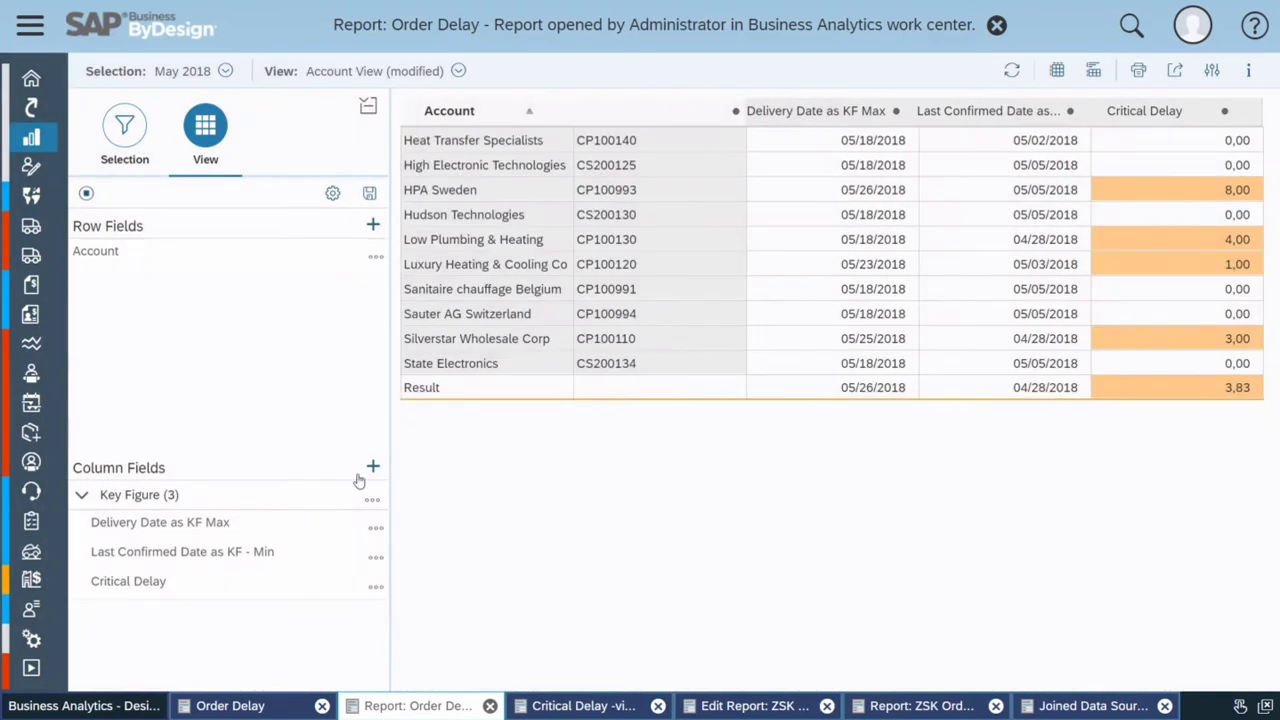
Create a KPI named Critical Delay - video from the Critical Delay key figure and open it for maintenance
click(378, 589)
click(418, 661)
click(574, 270)
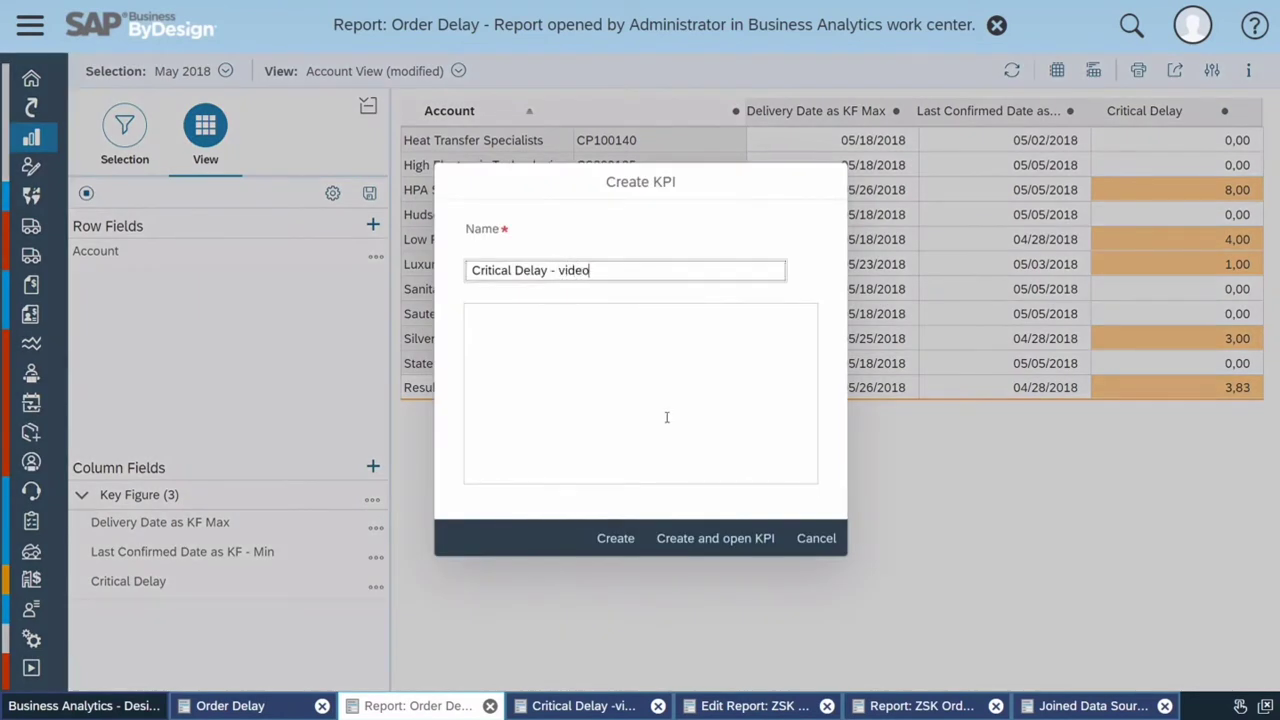
click(687, 539)
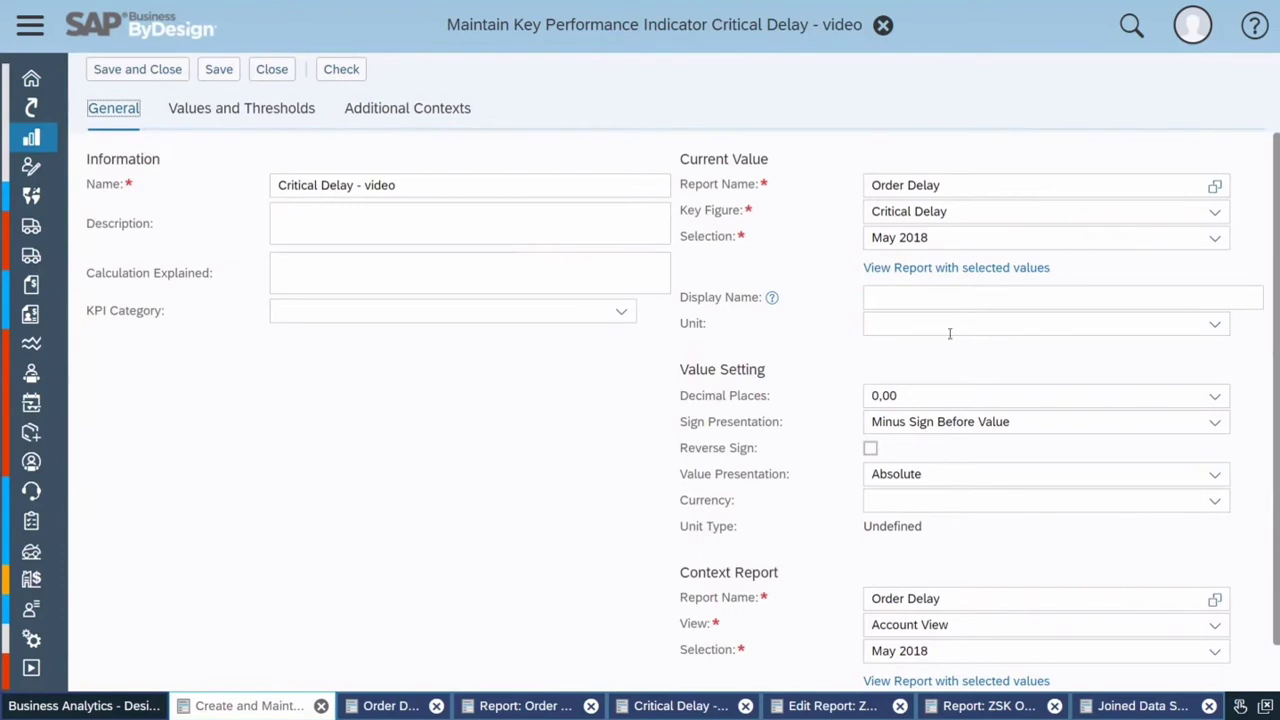
Review the KPI's general settings, provide a fixed reference value of 2, and save and close the KPI
scroll(922, 585, down, 1)
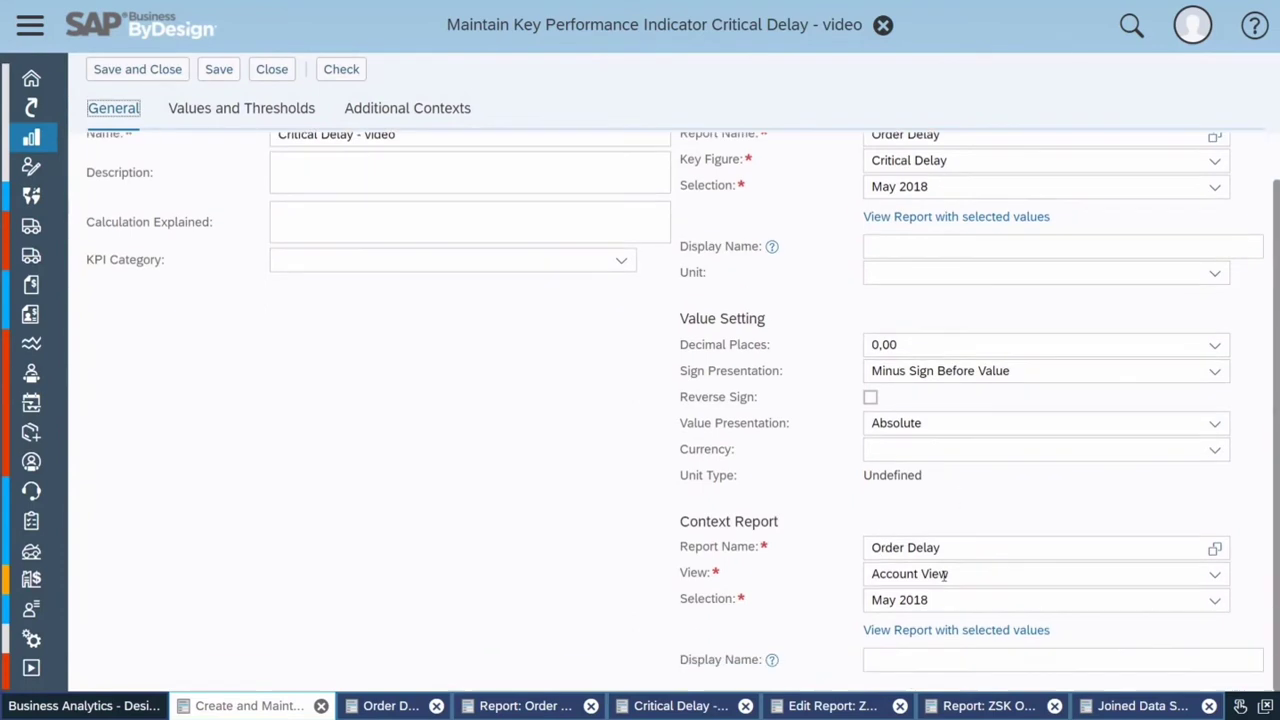
scroll(518, 330, up, 1)
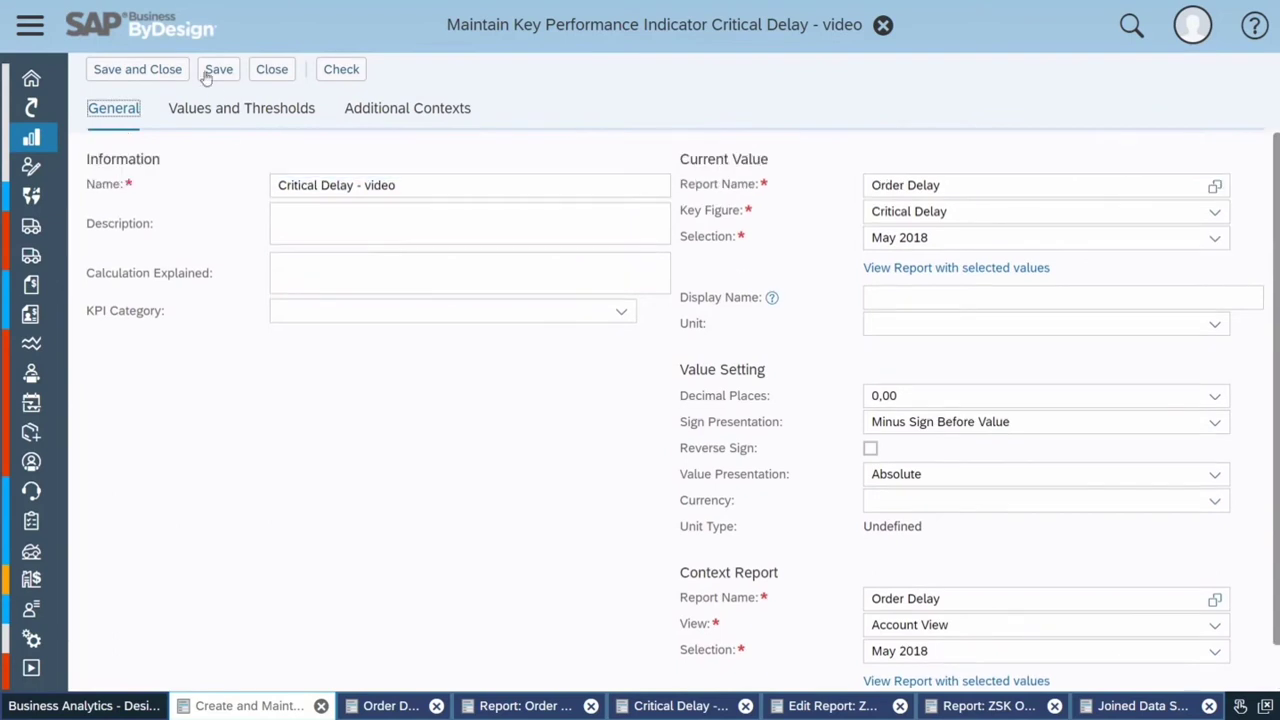
click(229, 112)
click(621, 261)
click(574, 287)
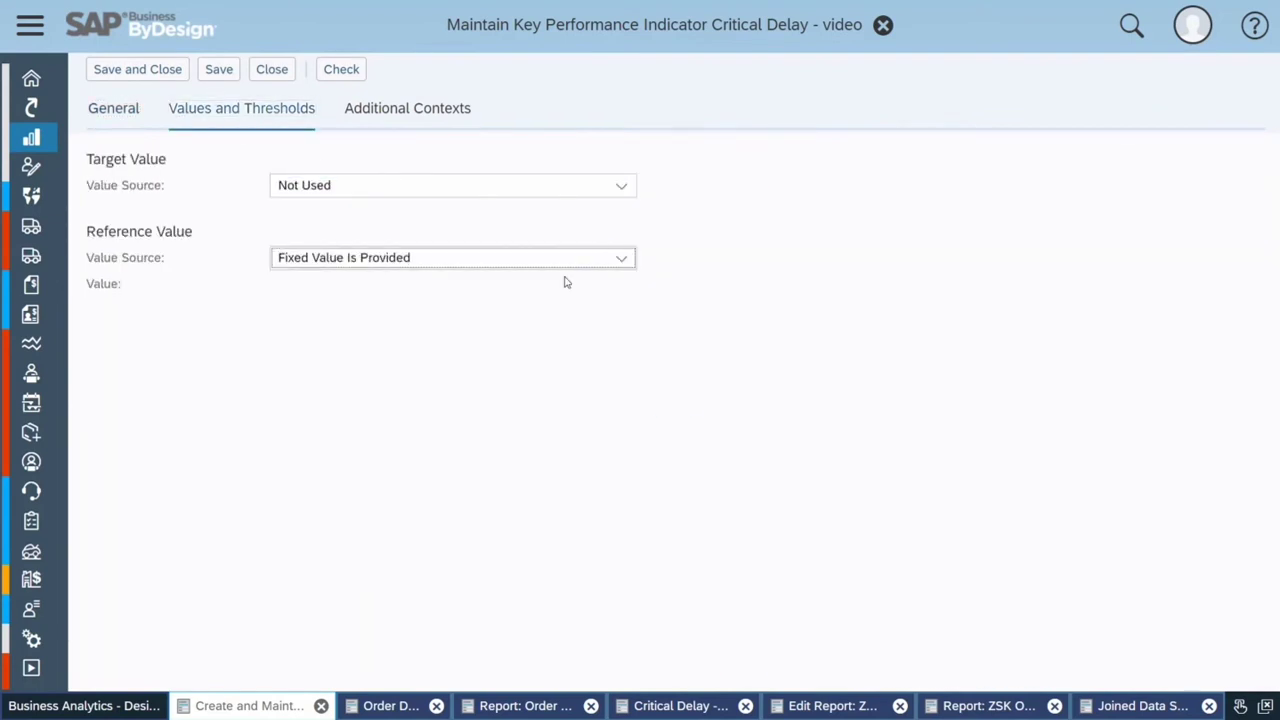
click(376, 284)
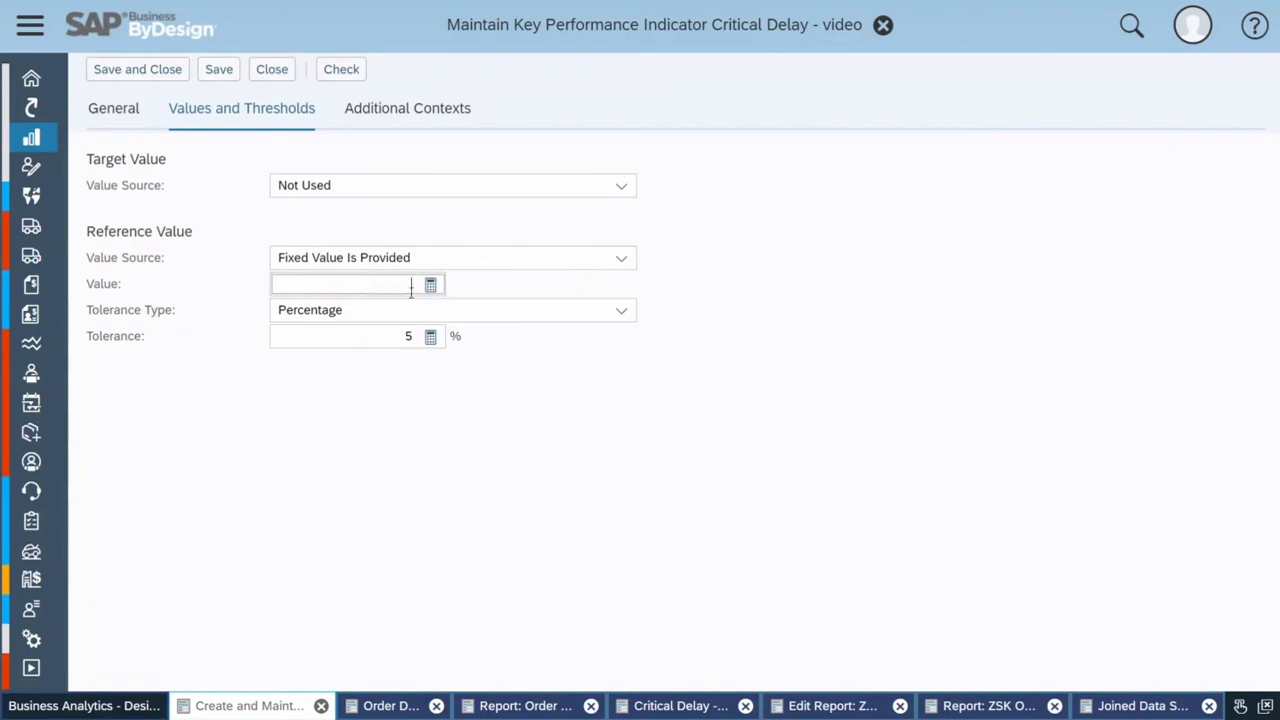
text(2)
click(168, 74)
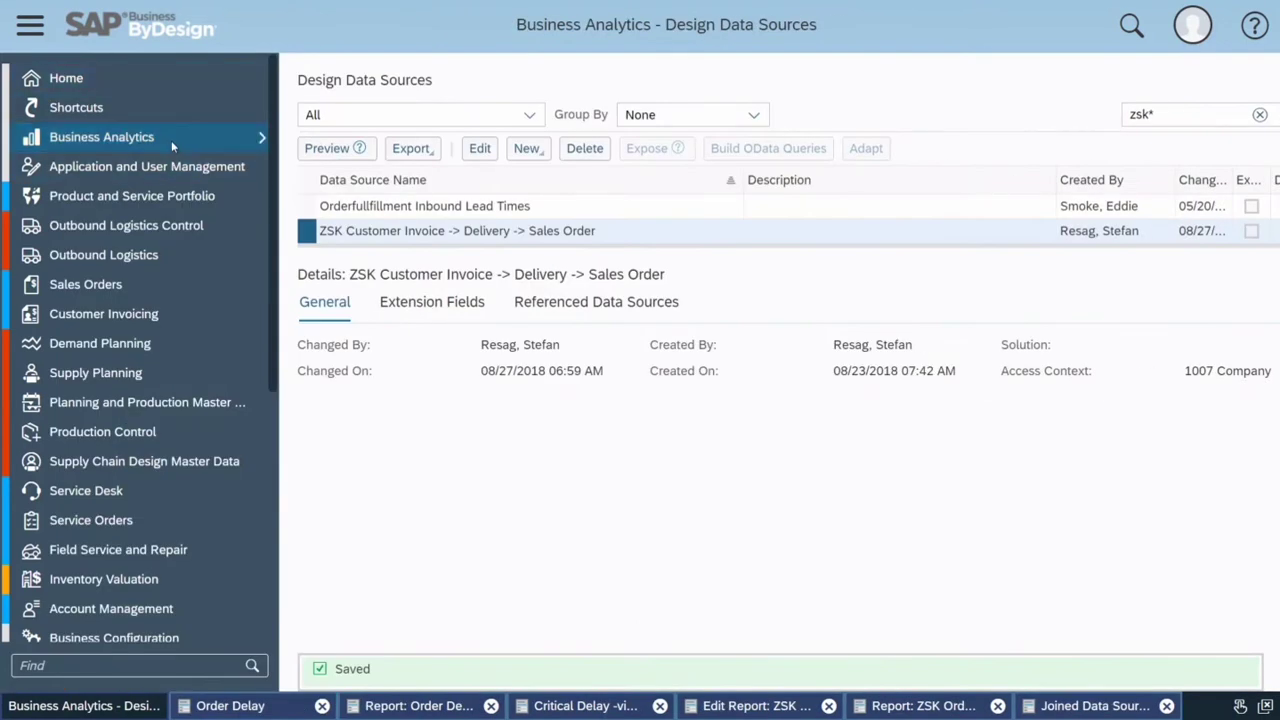
Search the Design KPI list of Business Analytics for video and preview the Critical Delay - video KPI
mouse_move(171, 139)
click(346, 314)
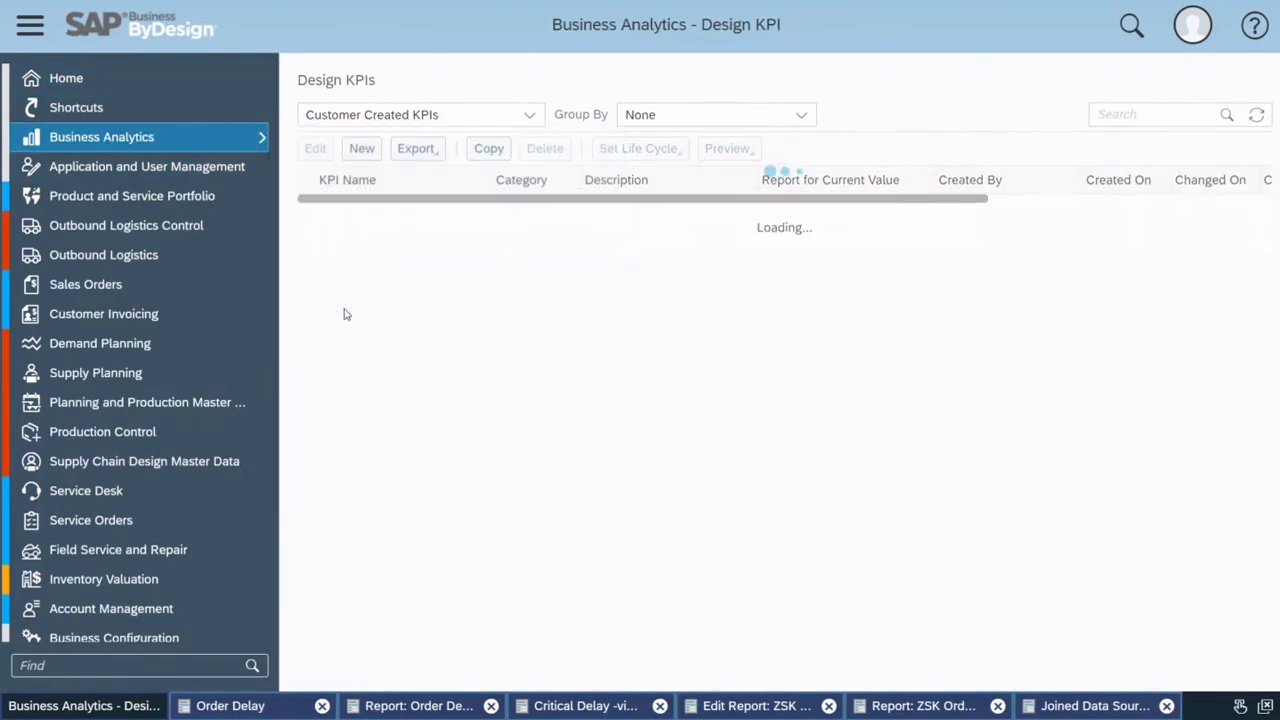
click(1104, 136)
text(video)
key(Return)
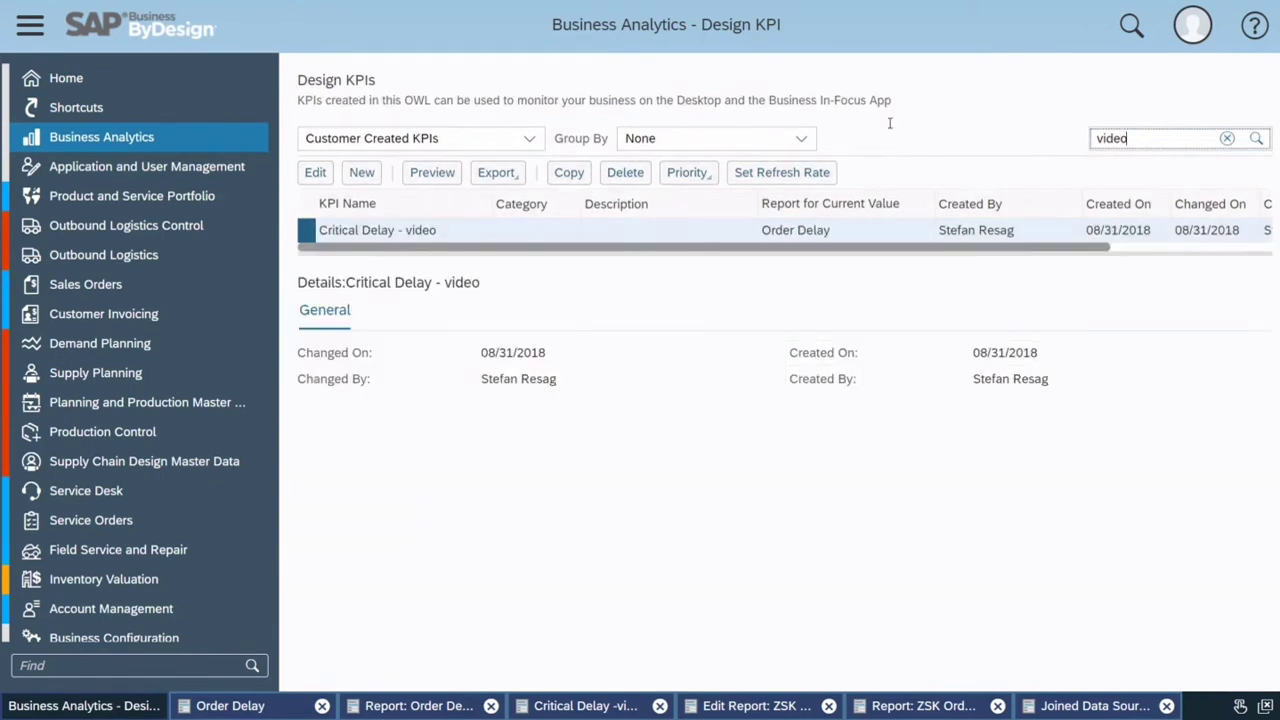
click(443, 173)
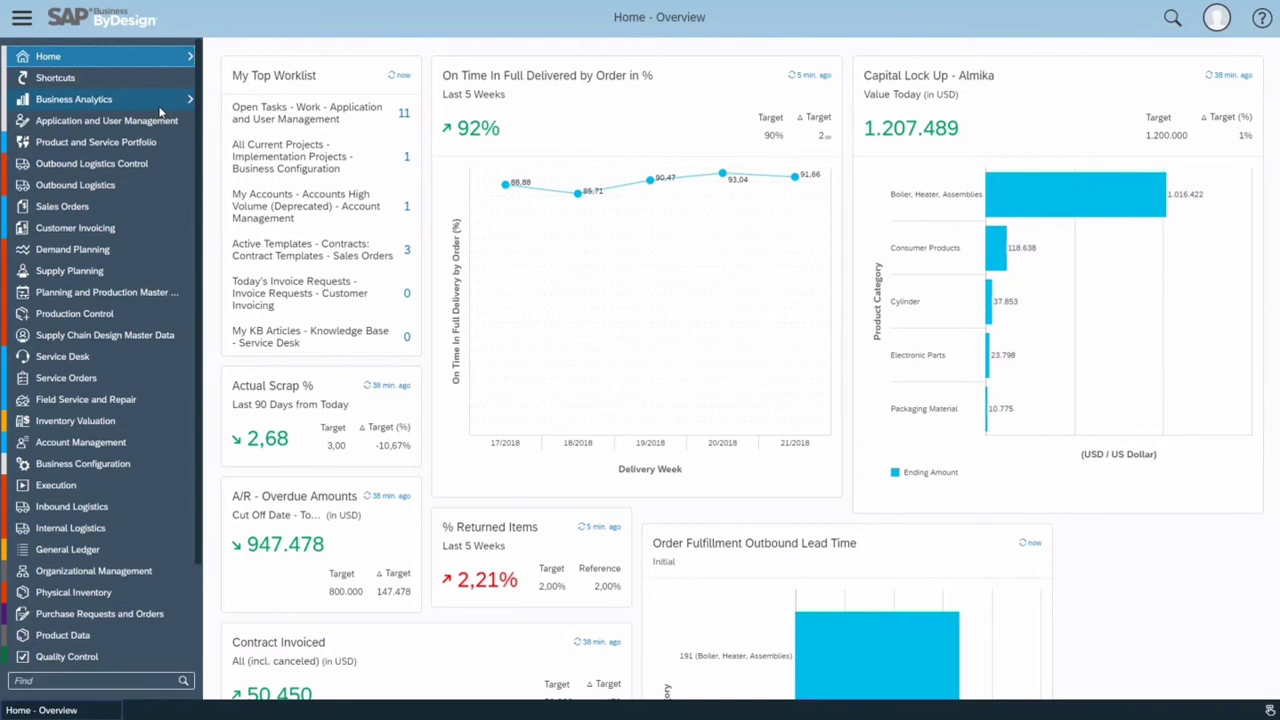
Open the Design KPI view of Business Analytics and search the customer-created KPIs for *delay*
mouse_move(160, 101)
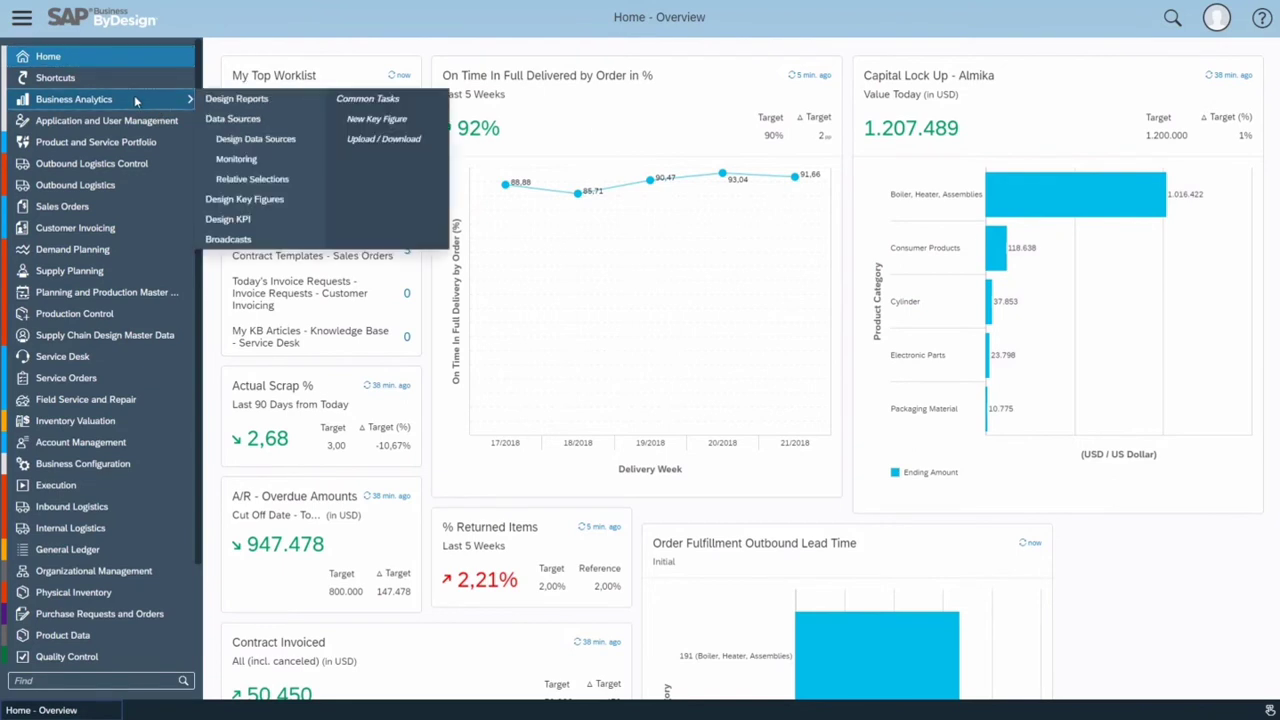
click(259, 221)
click(1180, 98)
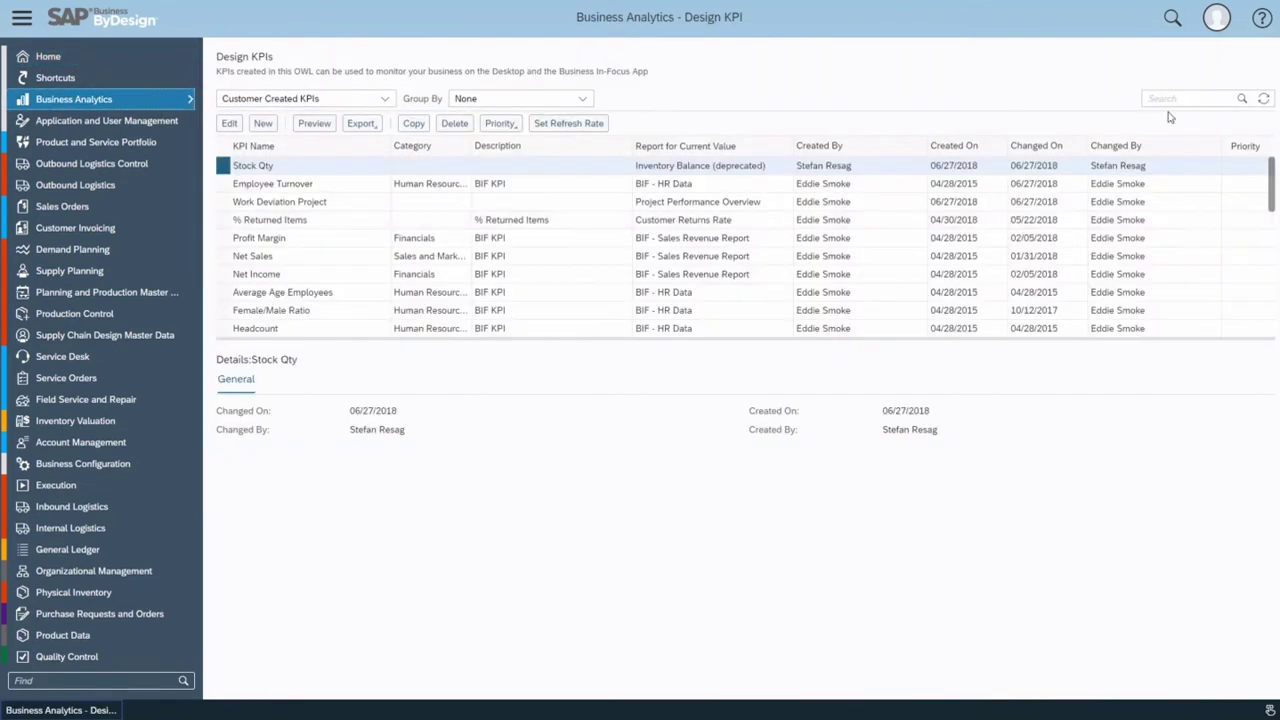
text(*delay*)
key(Return)
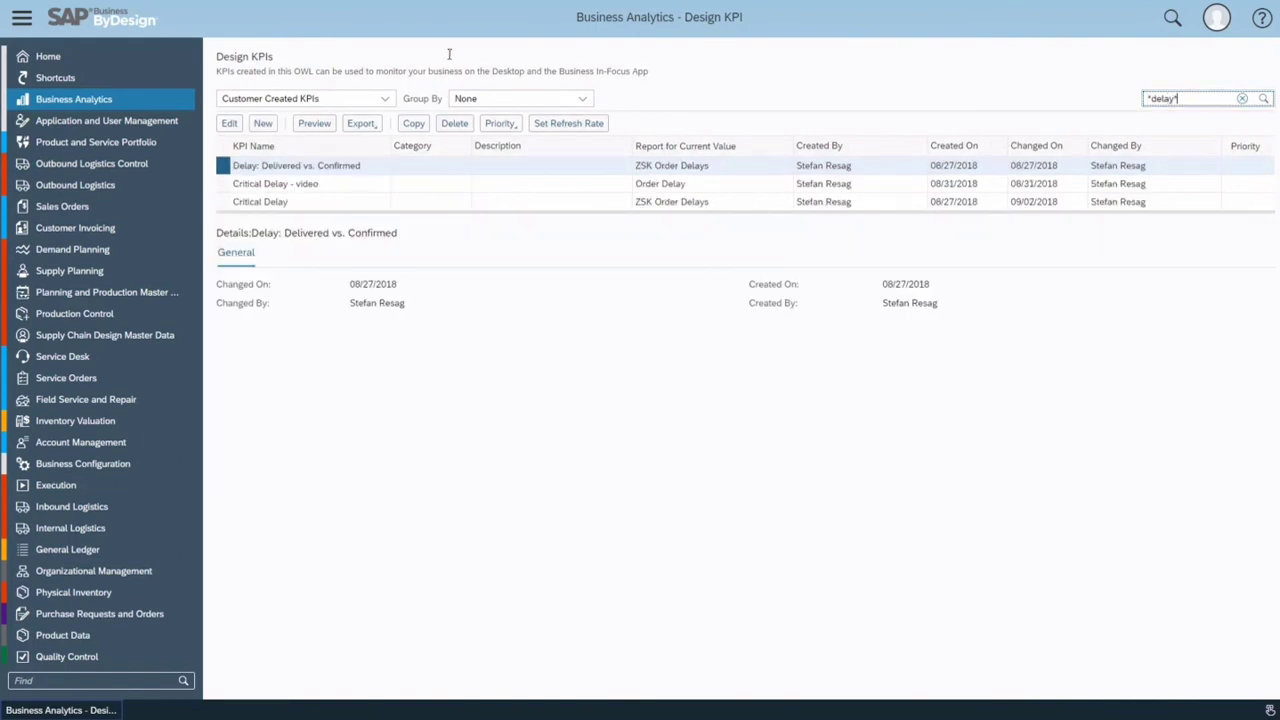
Preview the Critical Delay - video KPI to examine its current, target and reference values, and close the preview
click(224, 186)
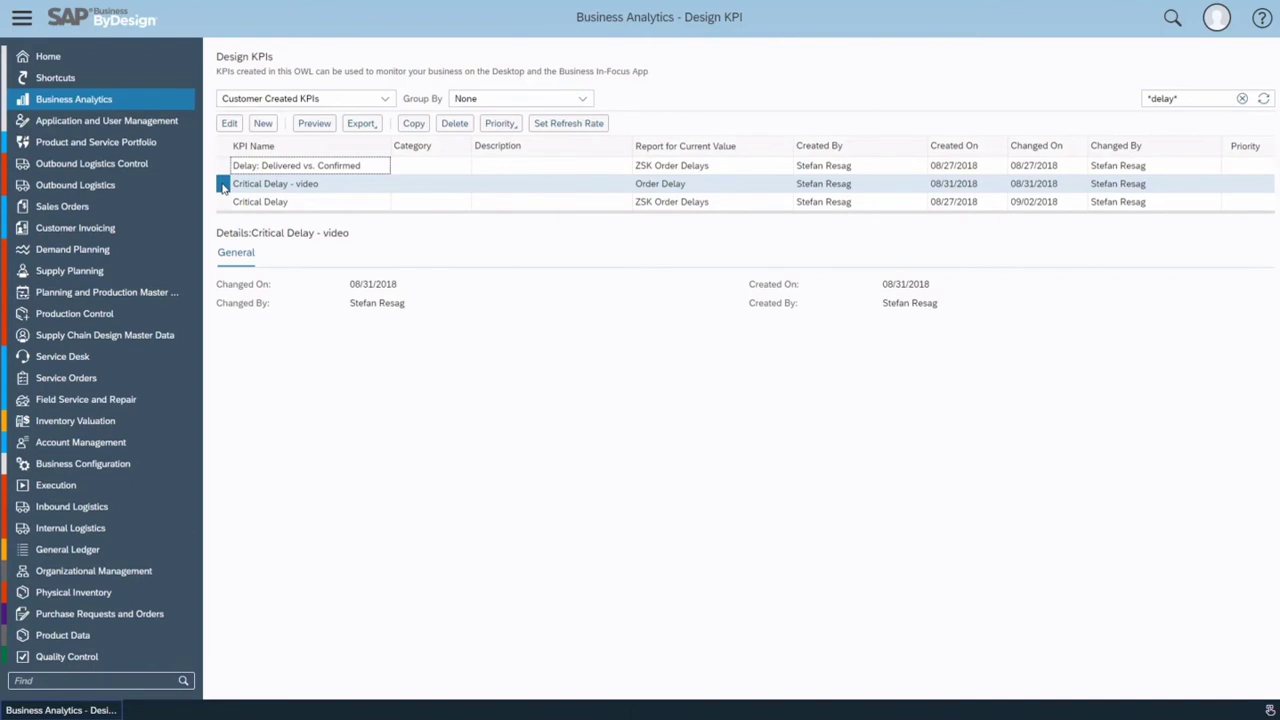
click(311, 126)
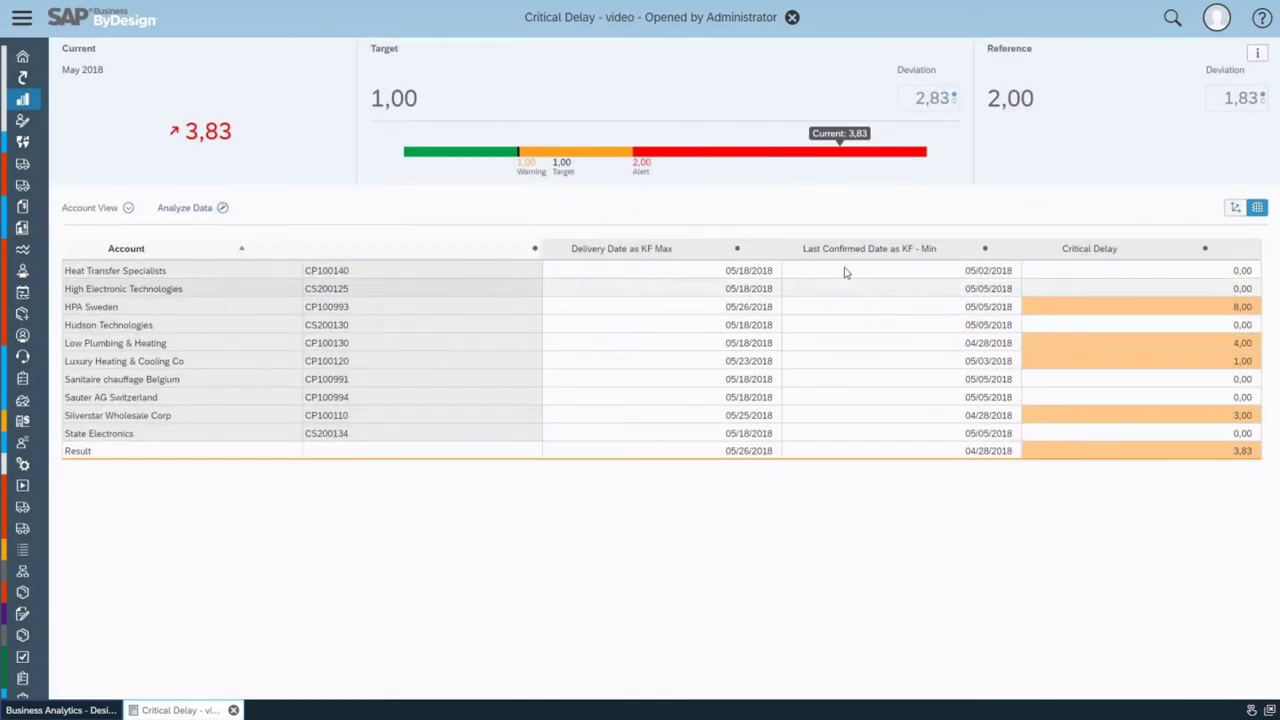
click(792, 17)
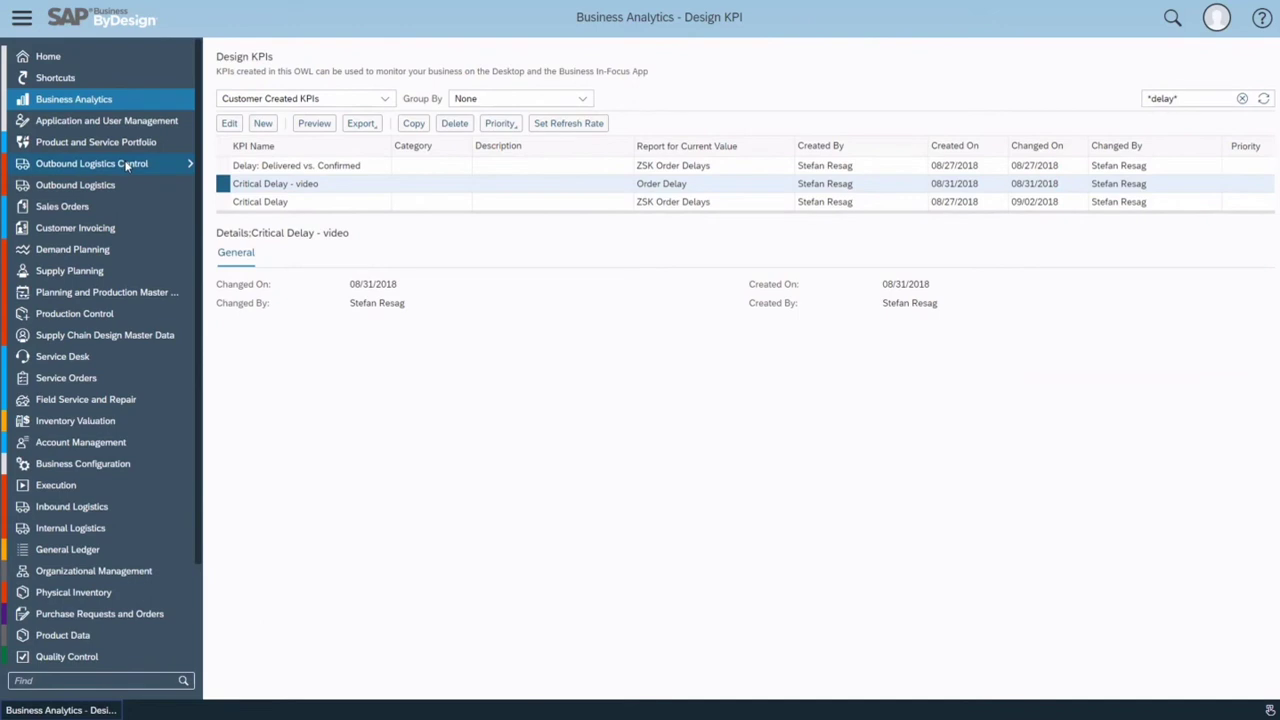
Open the Outbound Logistics Control overview and start Adaptation Mode as key user, acknowledging the notice
mouse_move(127, 166)
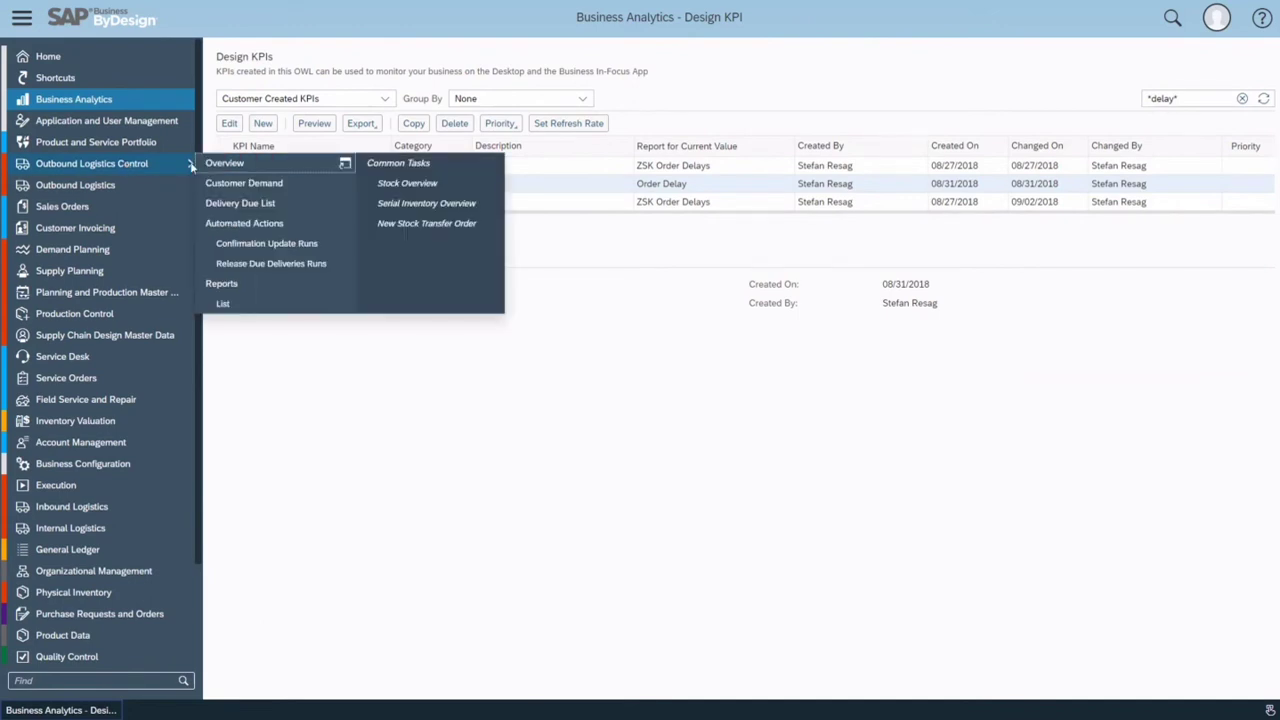
click(234, 165)
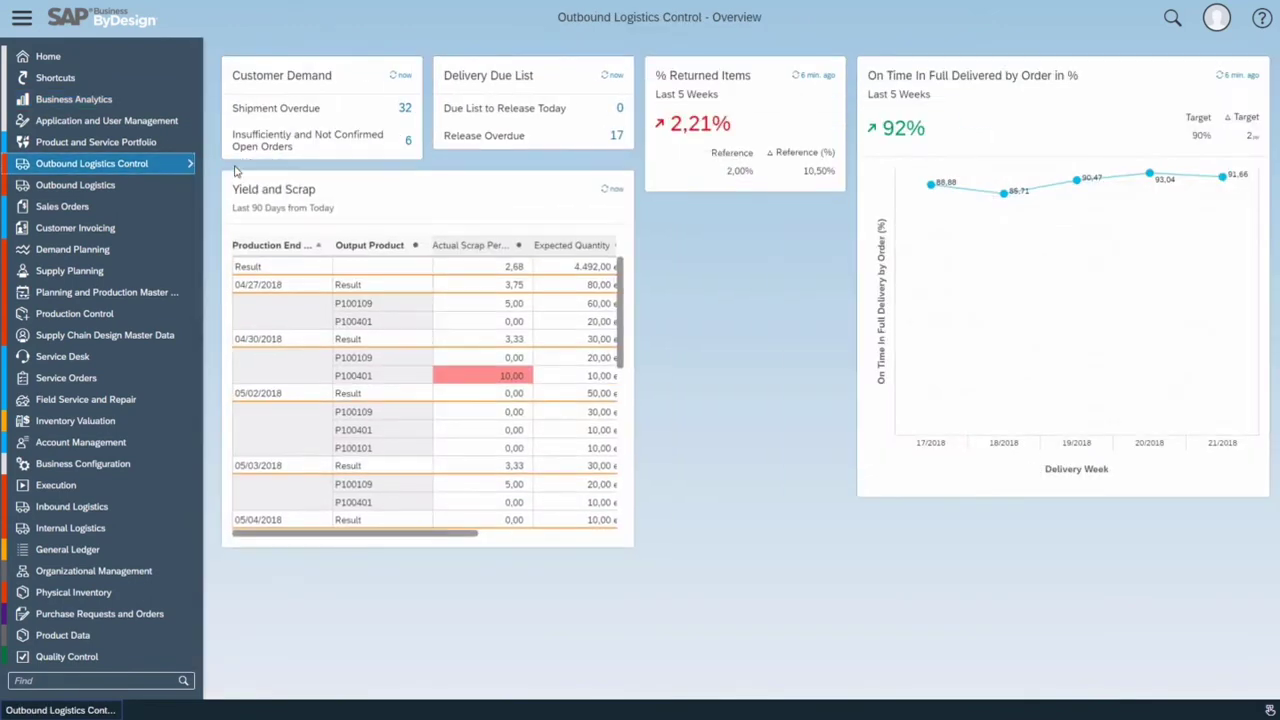
click(1217, 19)
mouse_move(1152, 95)
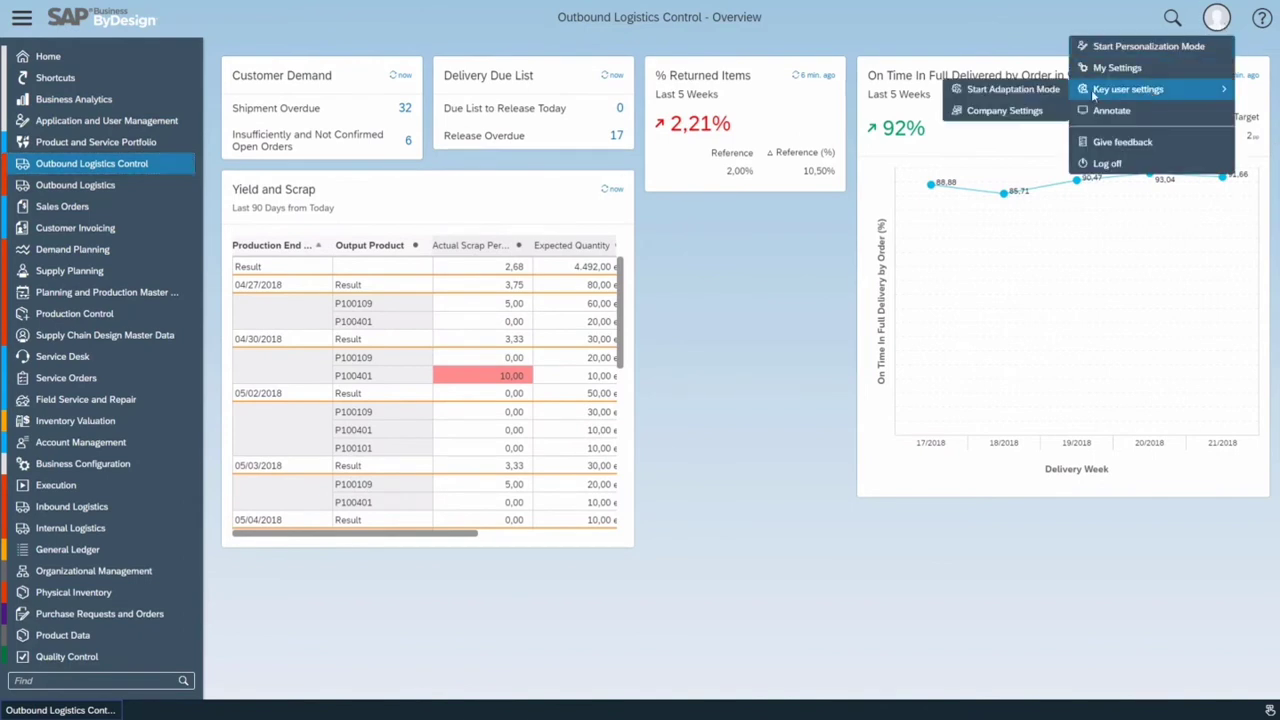
click(1012, 90)
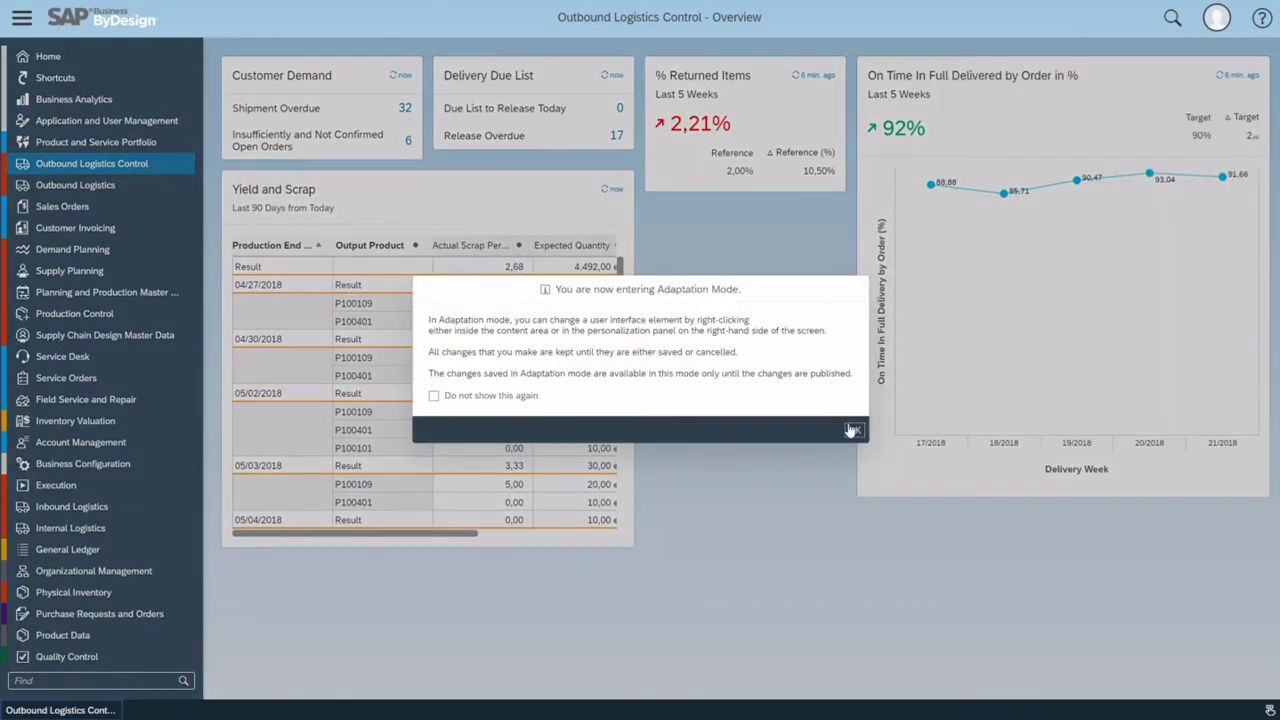
click(853, 430)
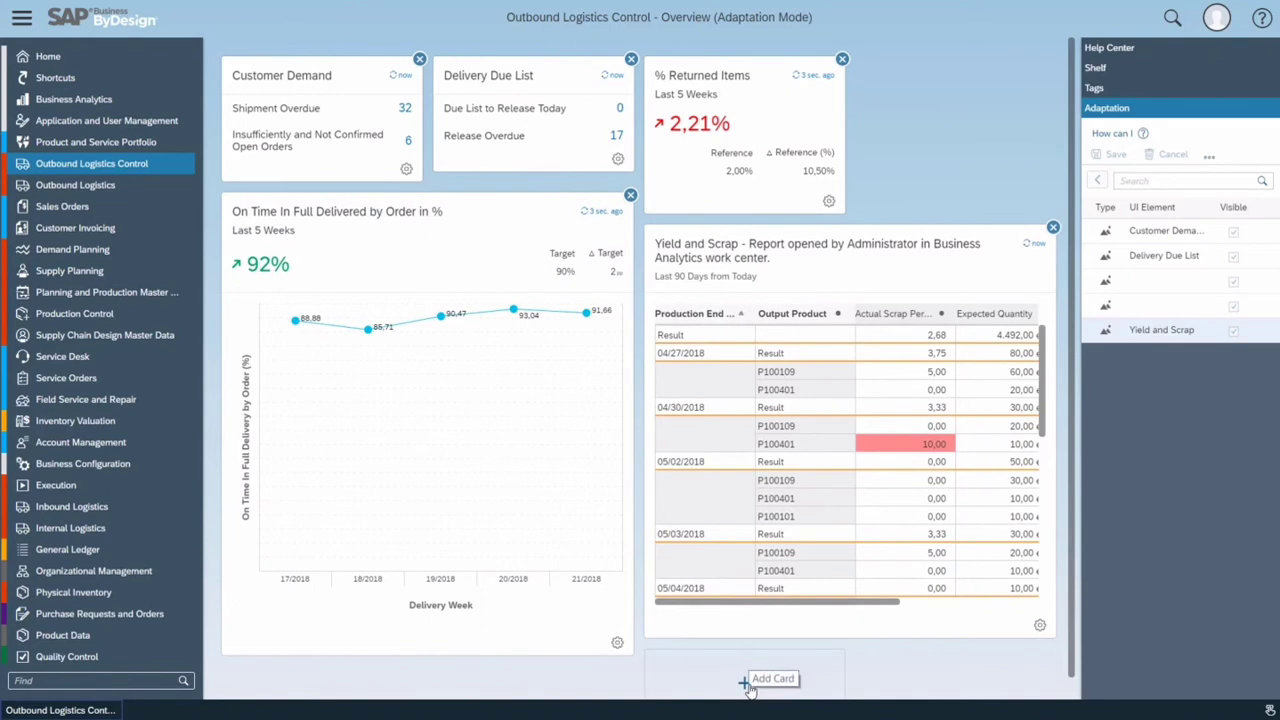
Add a card for the Critical Delay - video KPI to the overview, finding it in the gallery with del
click(746, 685)
click(165, 134)
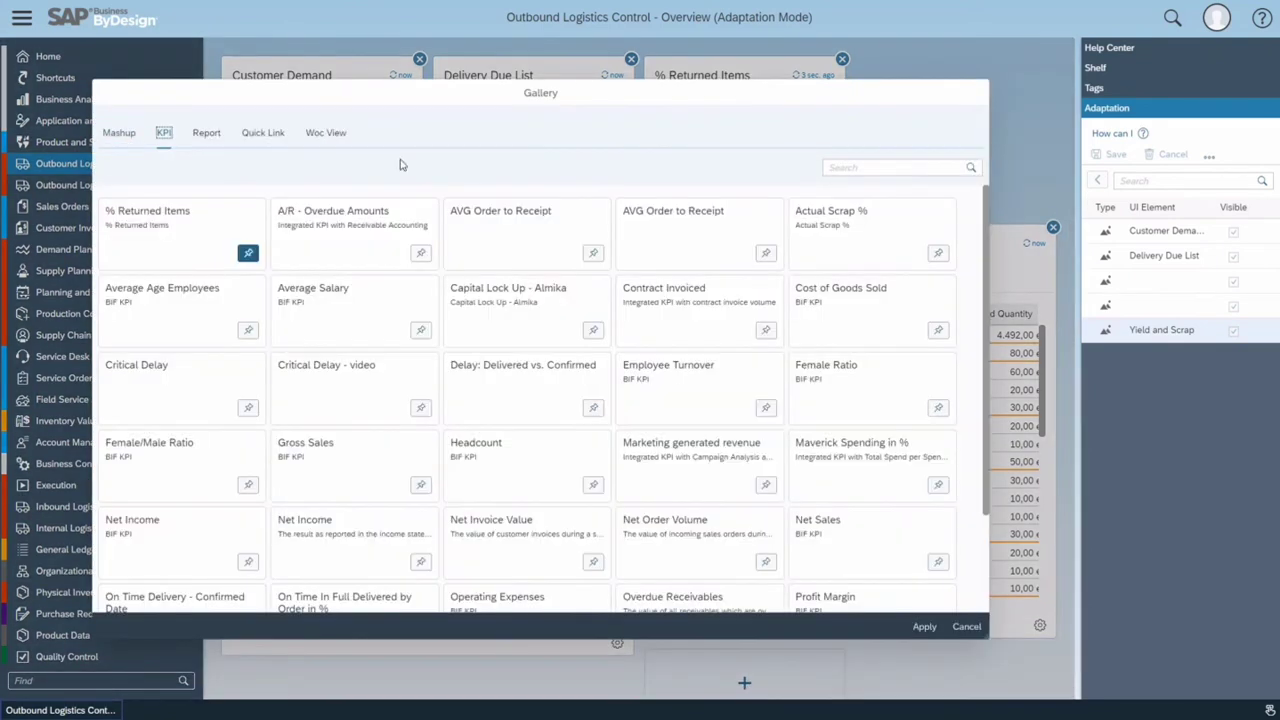
click(881, 168)
text(dea)
key(BackSpace)
text(l)
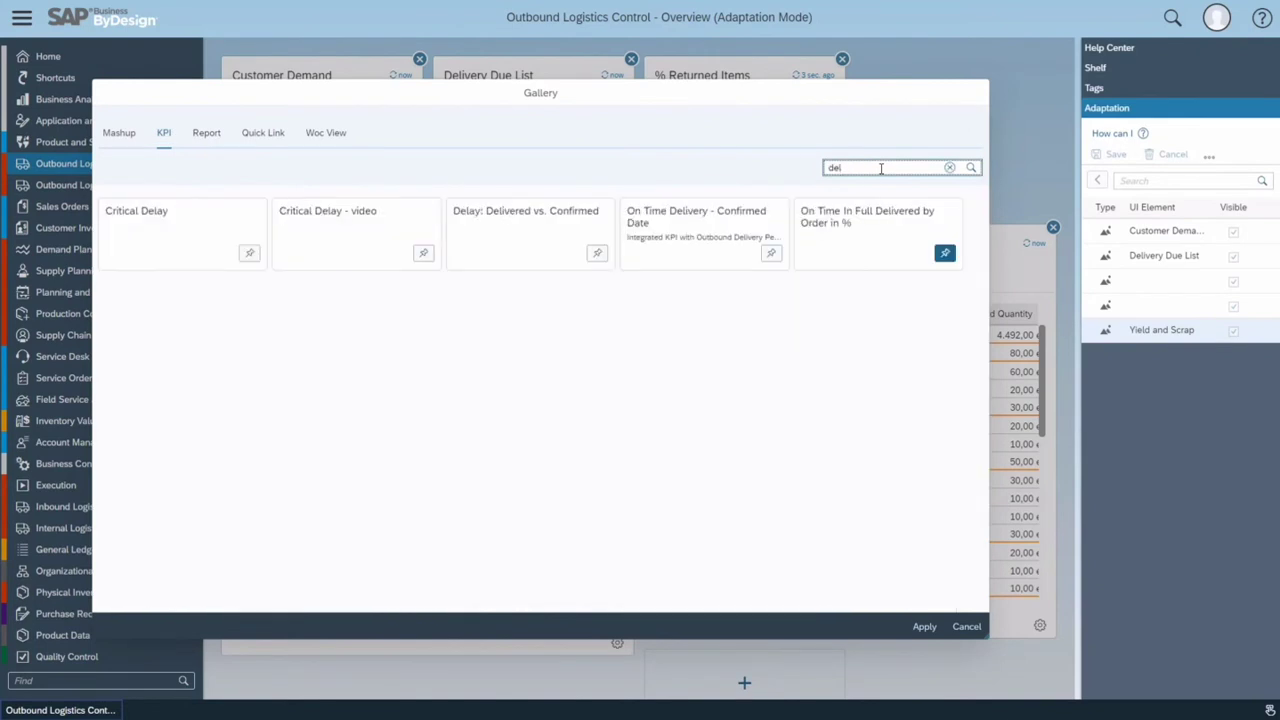
click(423, 254)
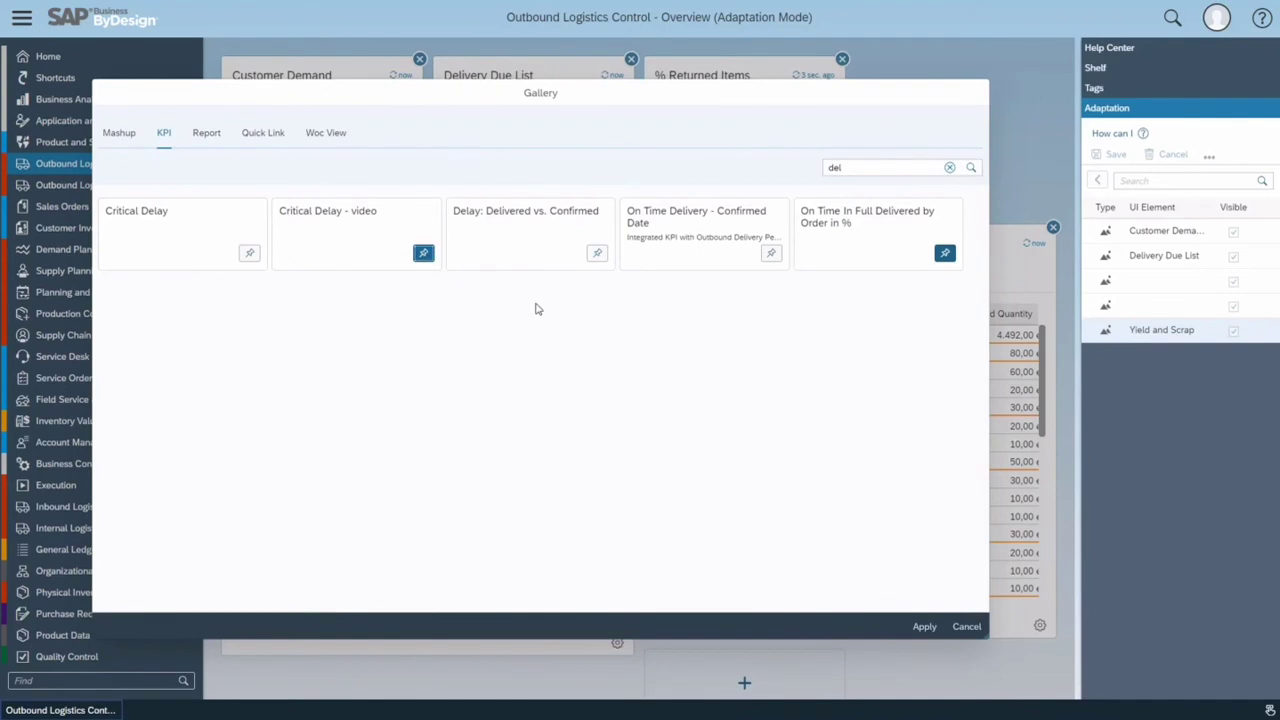
click(925, 630)
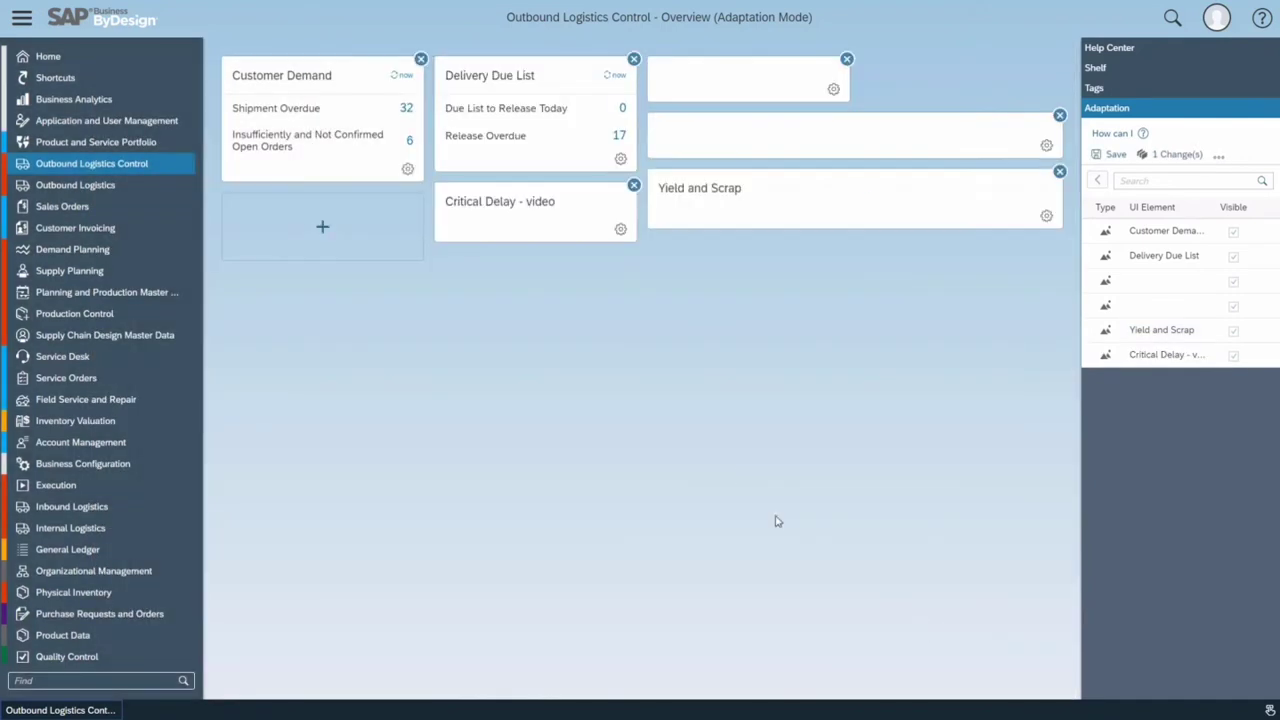
Configure the Critical Delay - video card with a Collapsed display and a One Hour refresh rate, and apply the settings
click(621, 230)
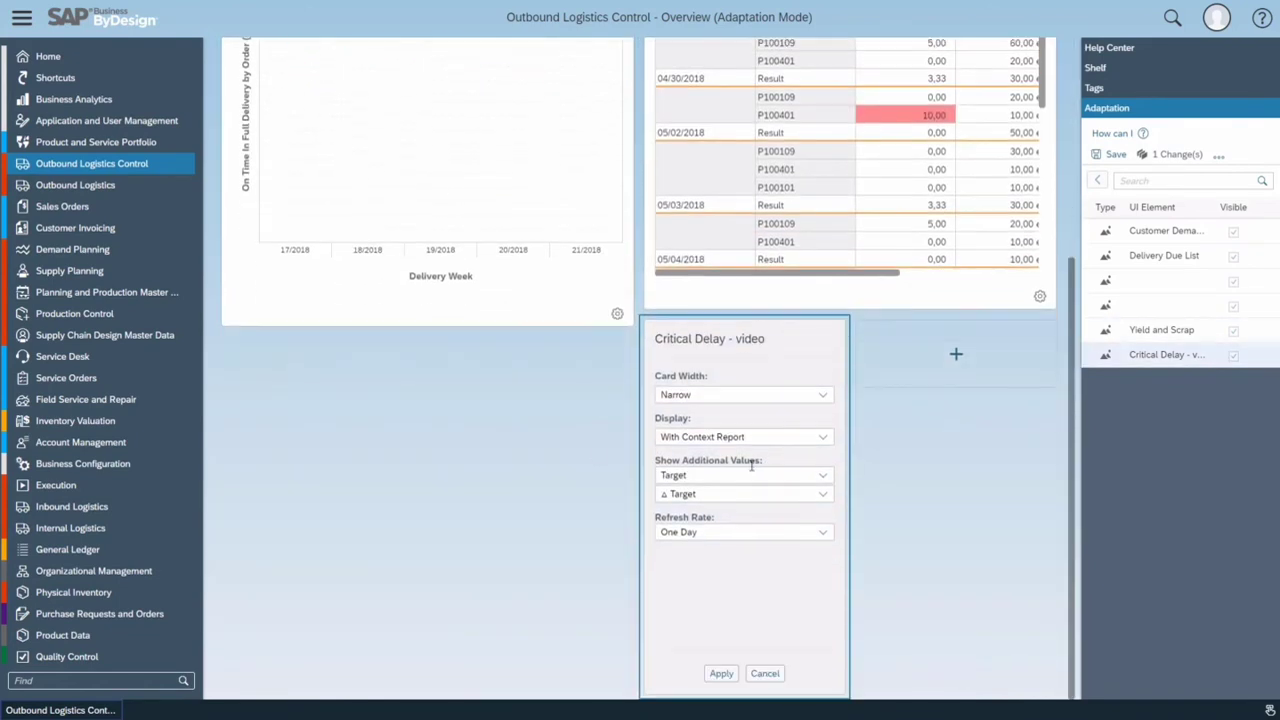
click(823, 441)
click(763, 480)
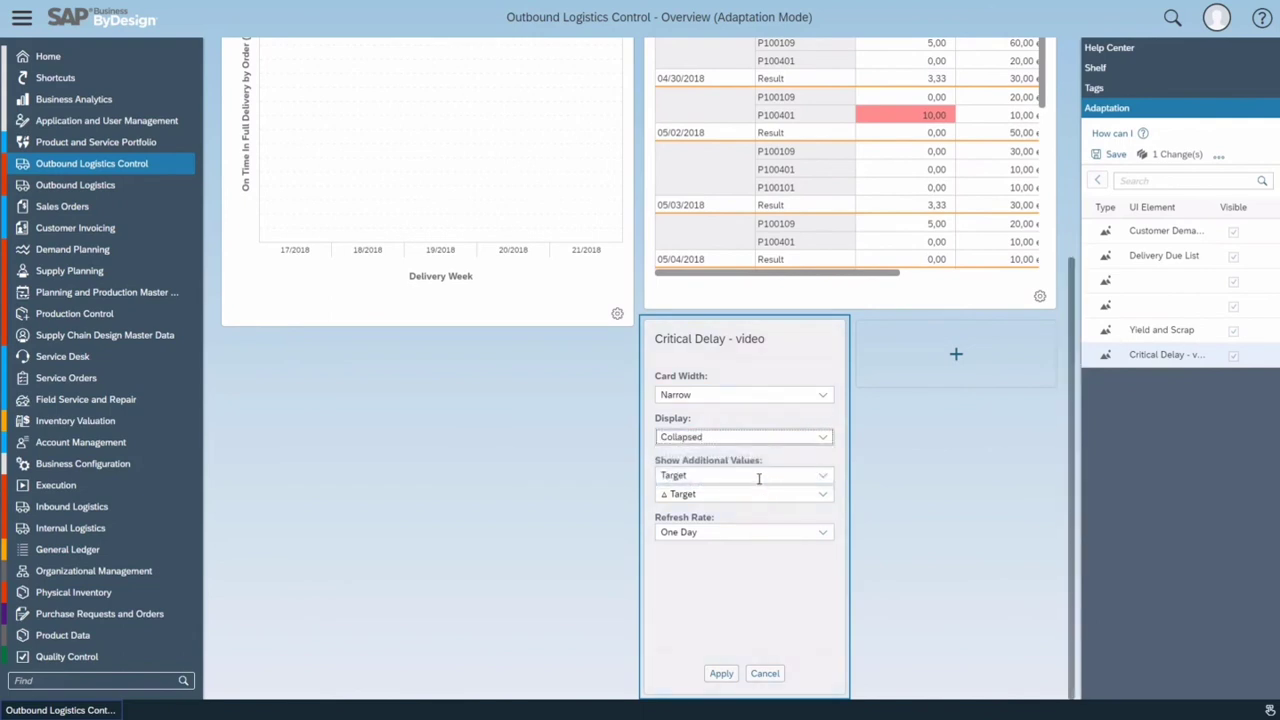
click(823, 532)
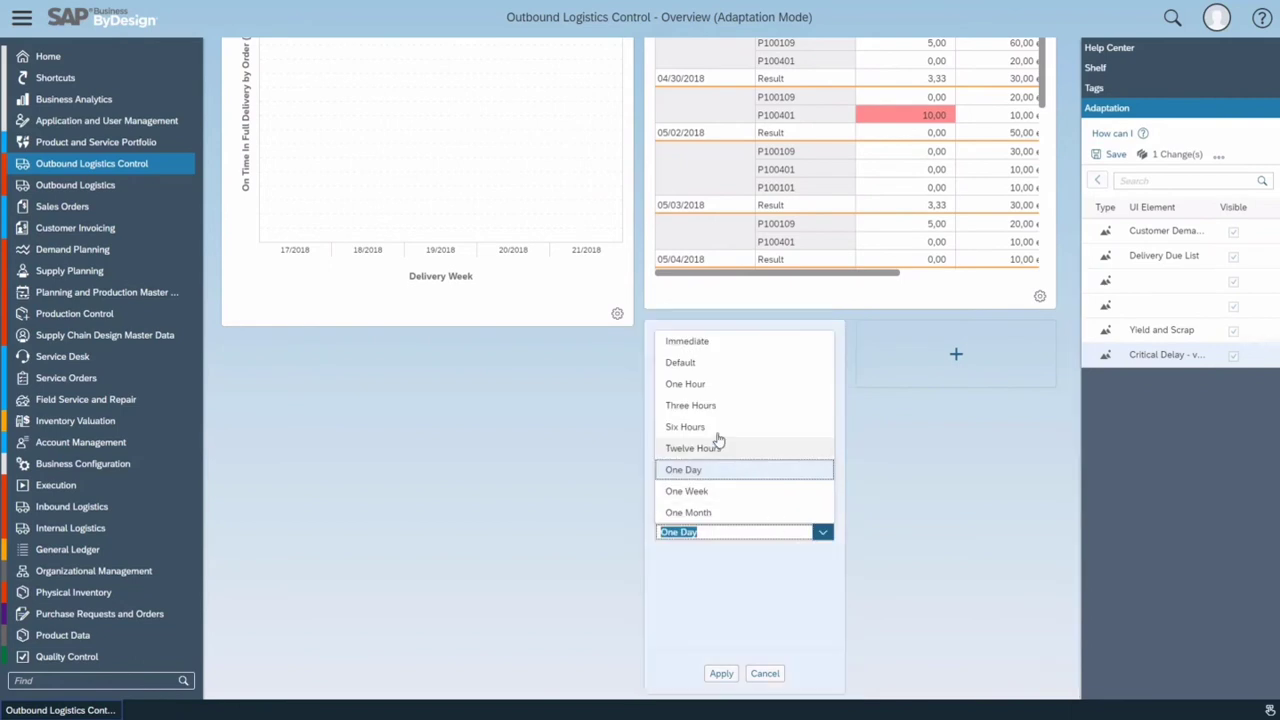
click(705, 386)
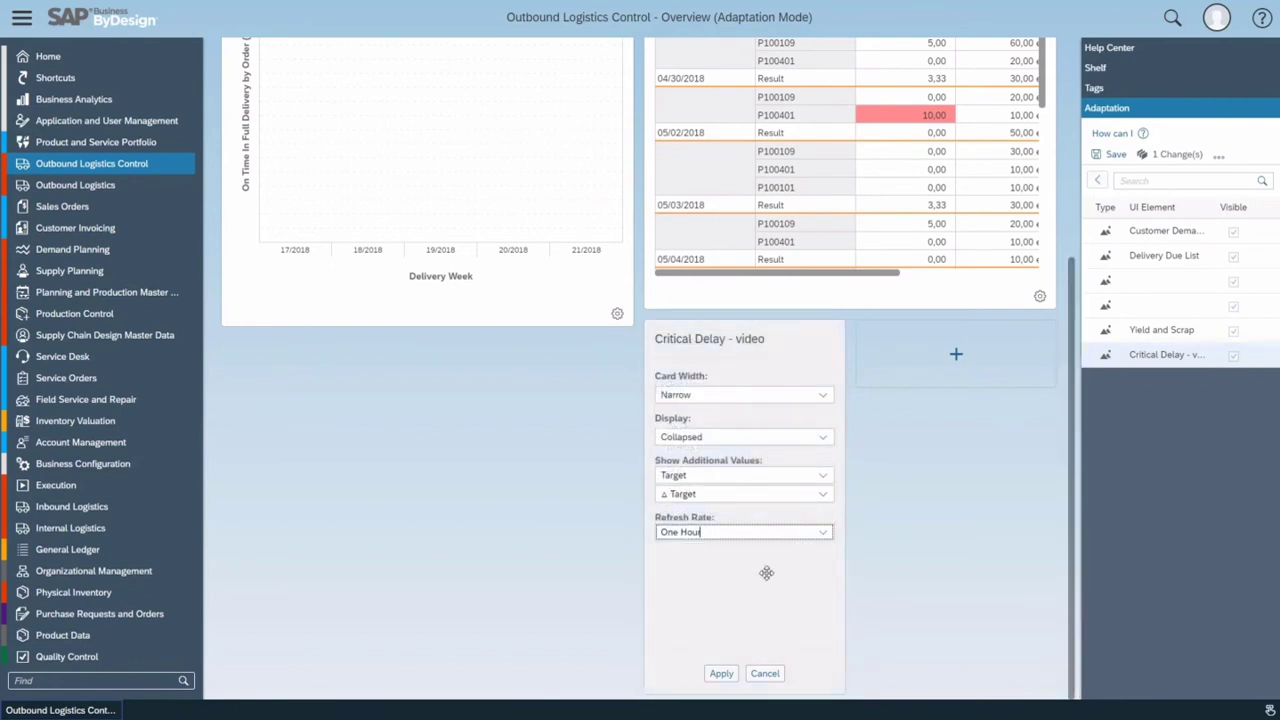
click(721, 674)
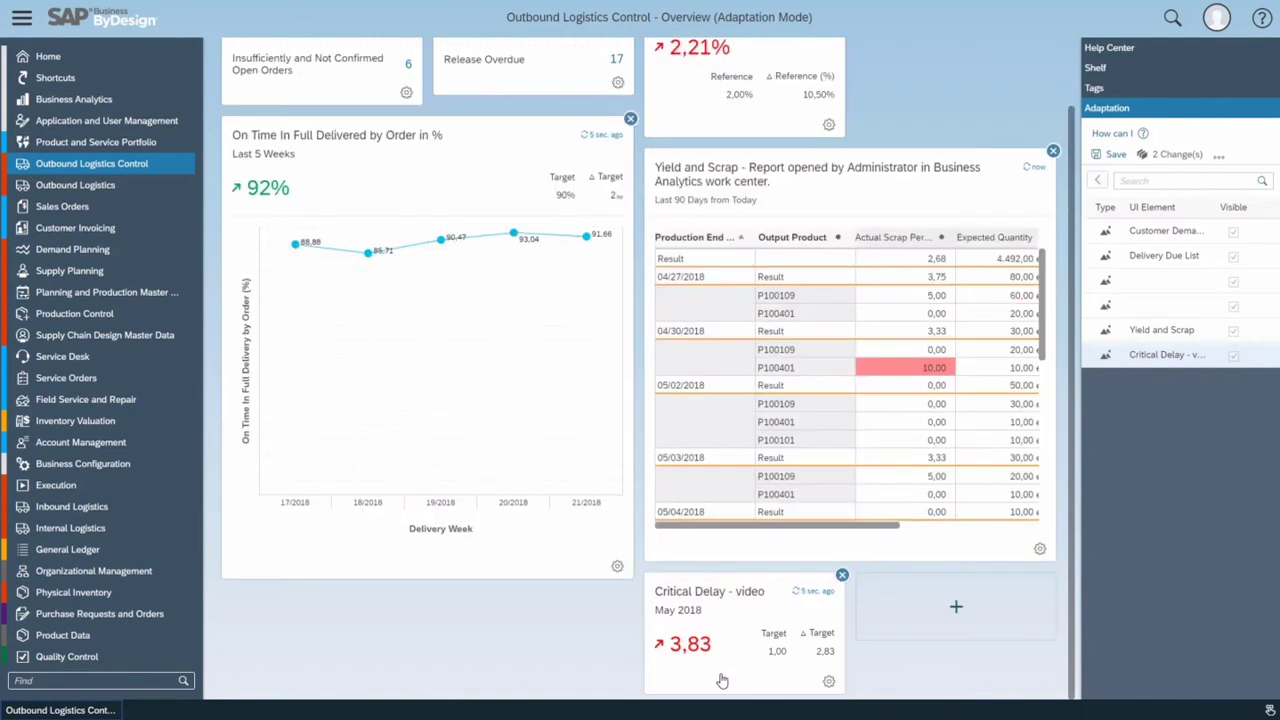
Add the Order Delay report to the overview as a card, finding it among the gallery's reports with delay
click(958, 610)
click(207, 133)
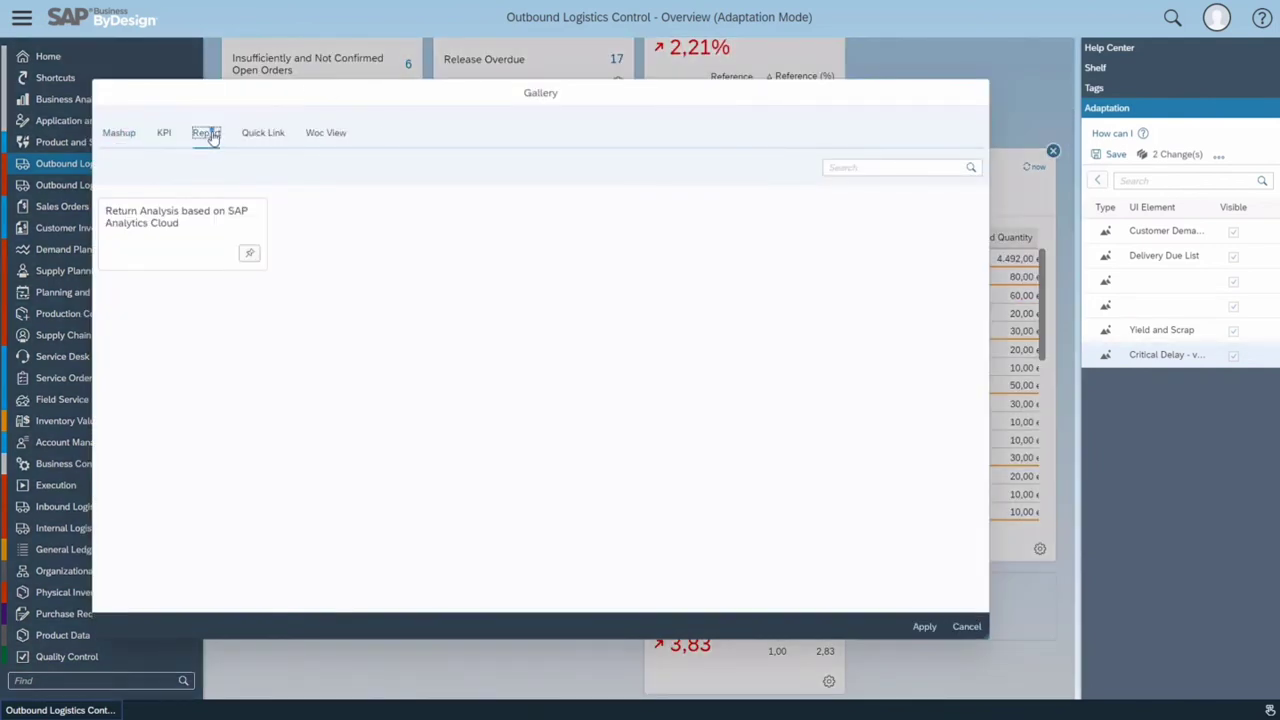
click(850, 167)
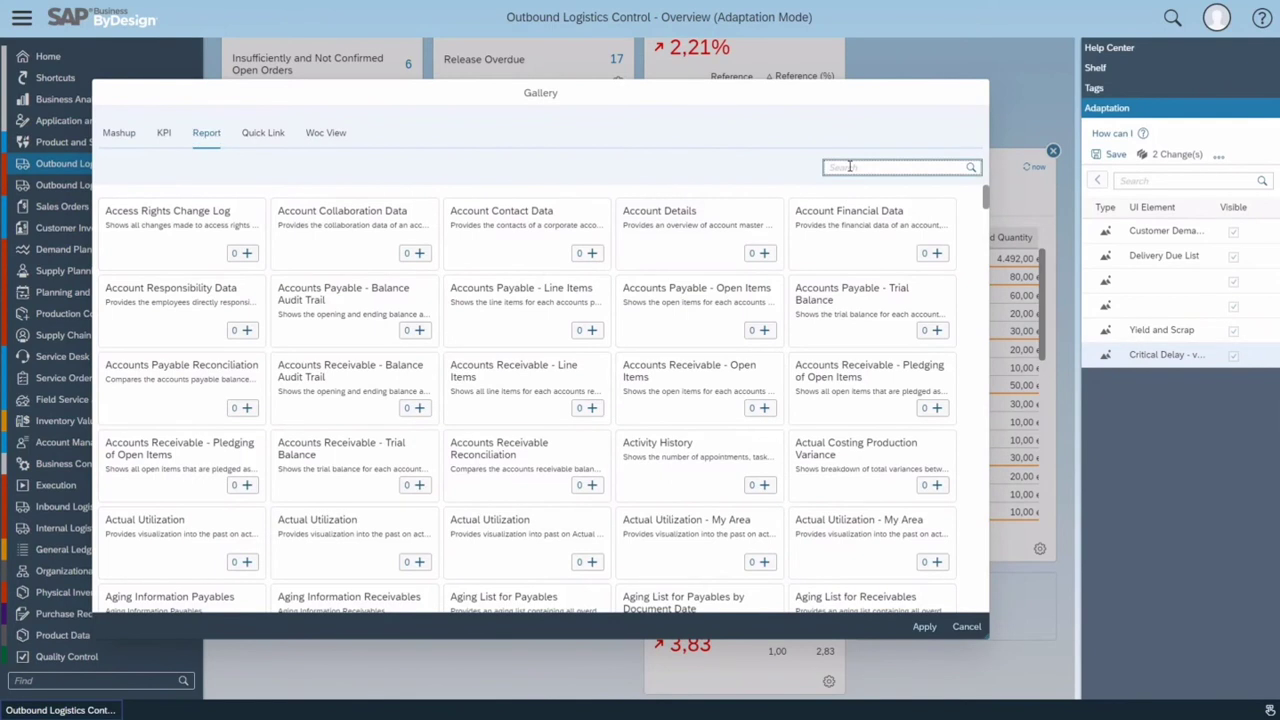
text(delay)
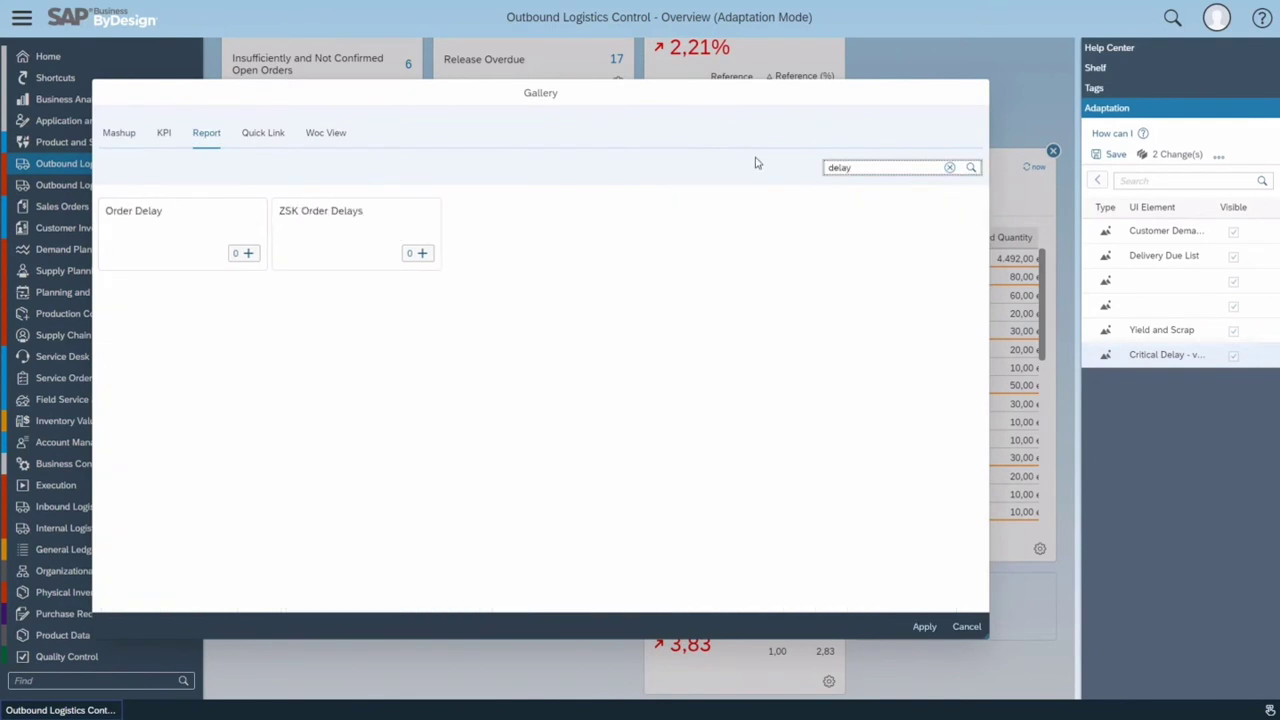
click(245, 253)
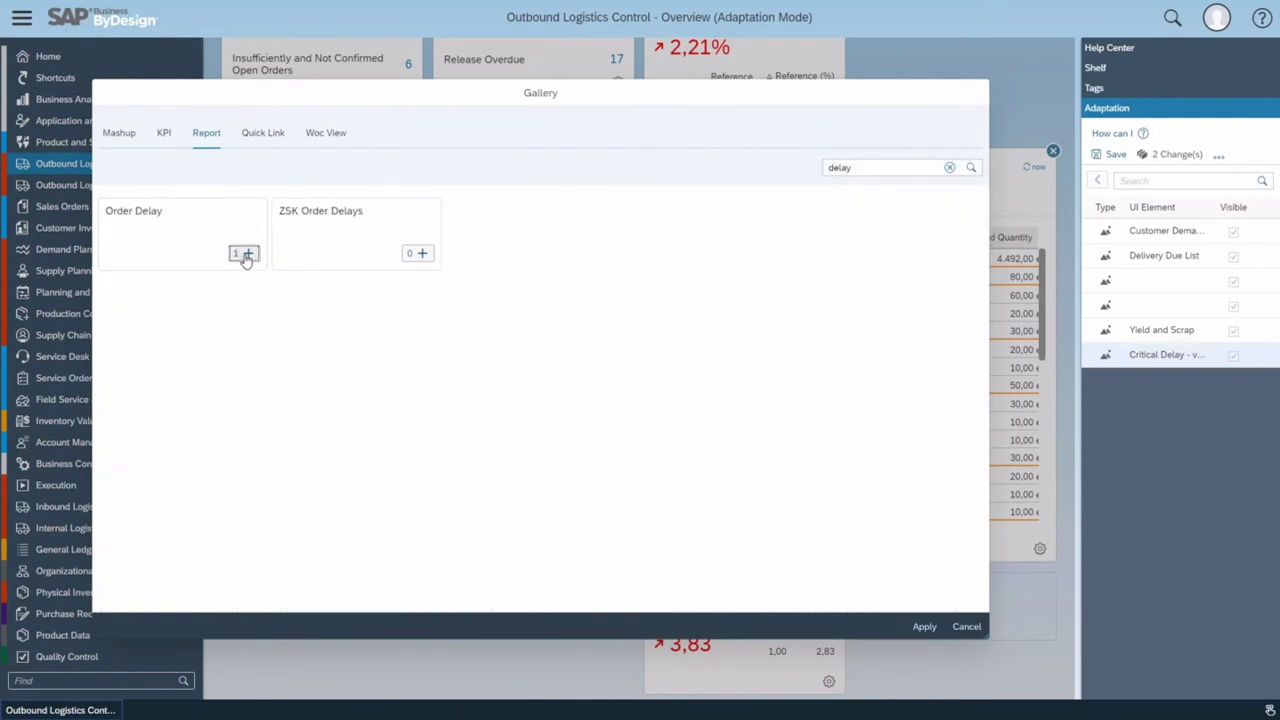
click(924, 627)
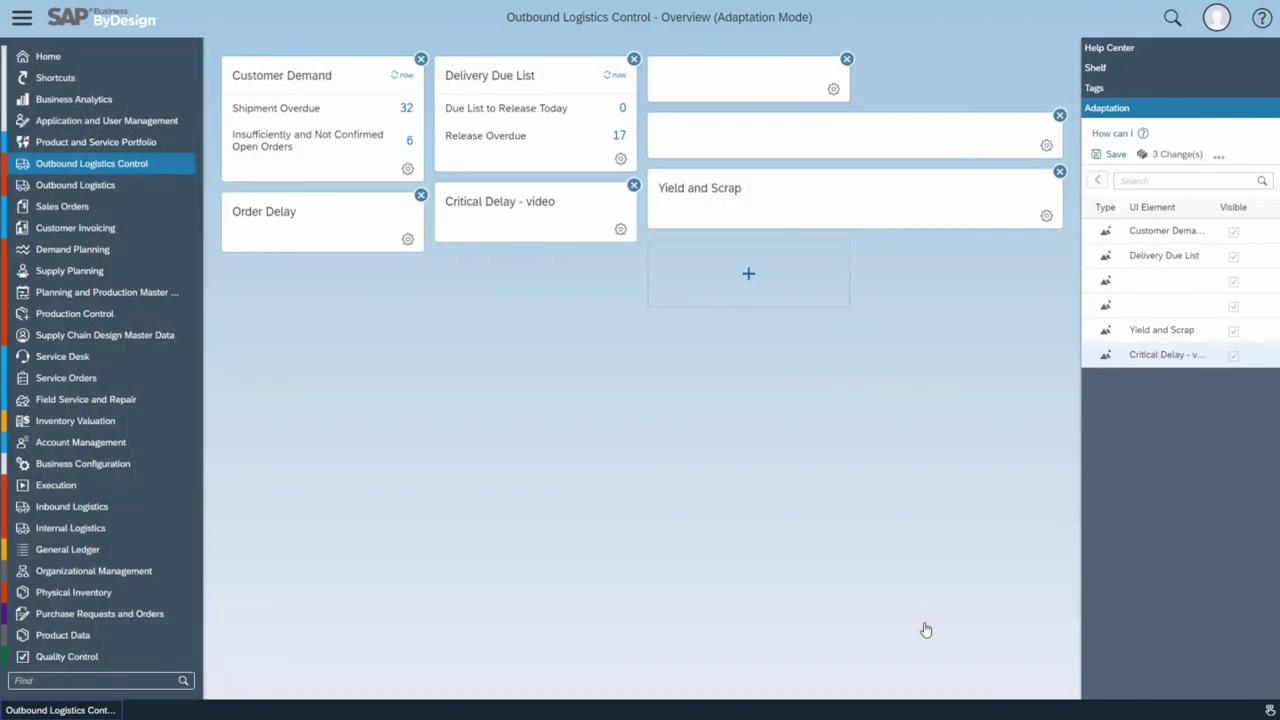
Configure the Order Delay card as Wide with selection May 2018 shown as subtitle and a One Hour refresh rate, and apply the settings
scroll(928, 568, down, 4)
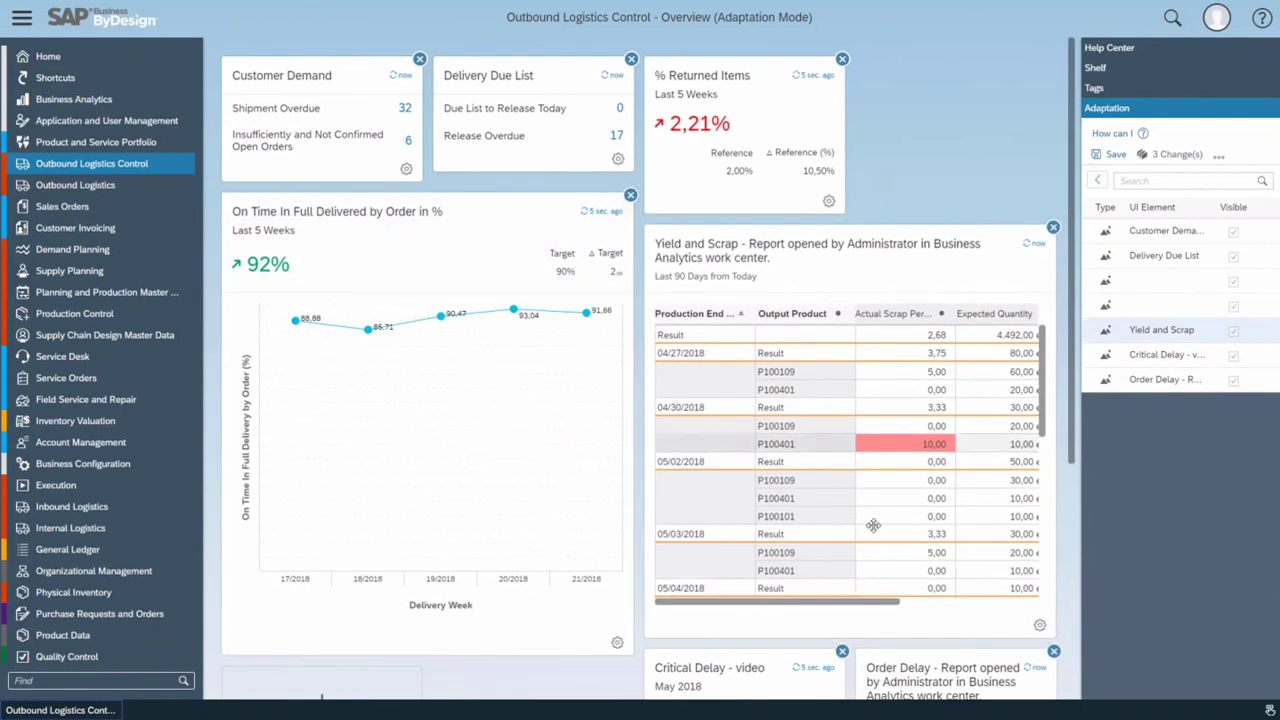
drag(1072, 410, 1070, 640)
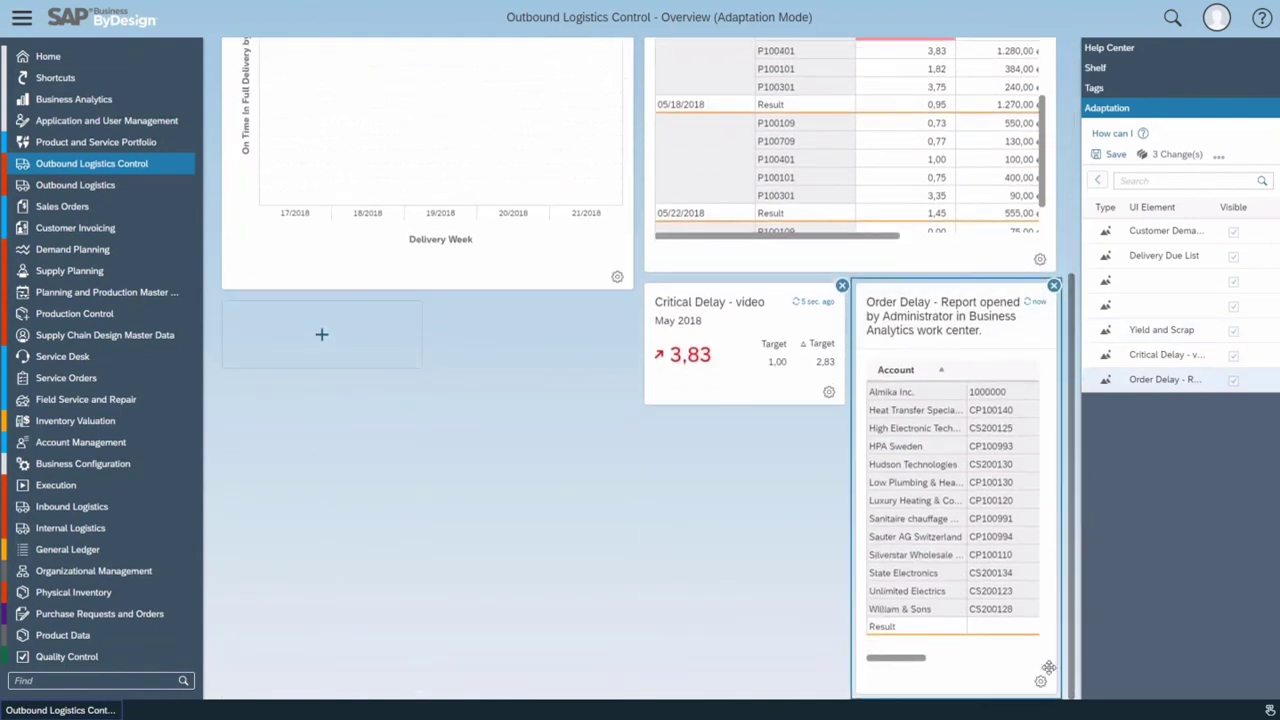
click(1040, 681)
click(1030, 358)
click(994, 420)
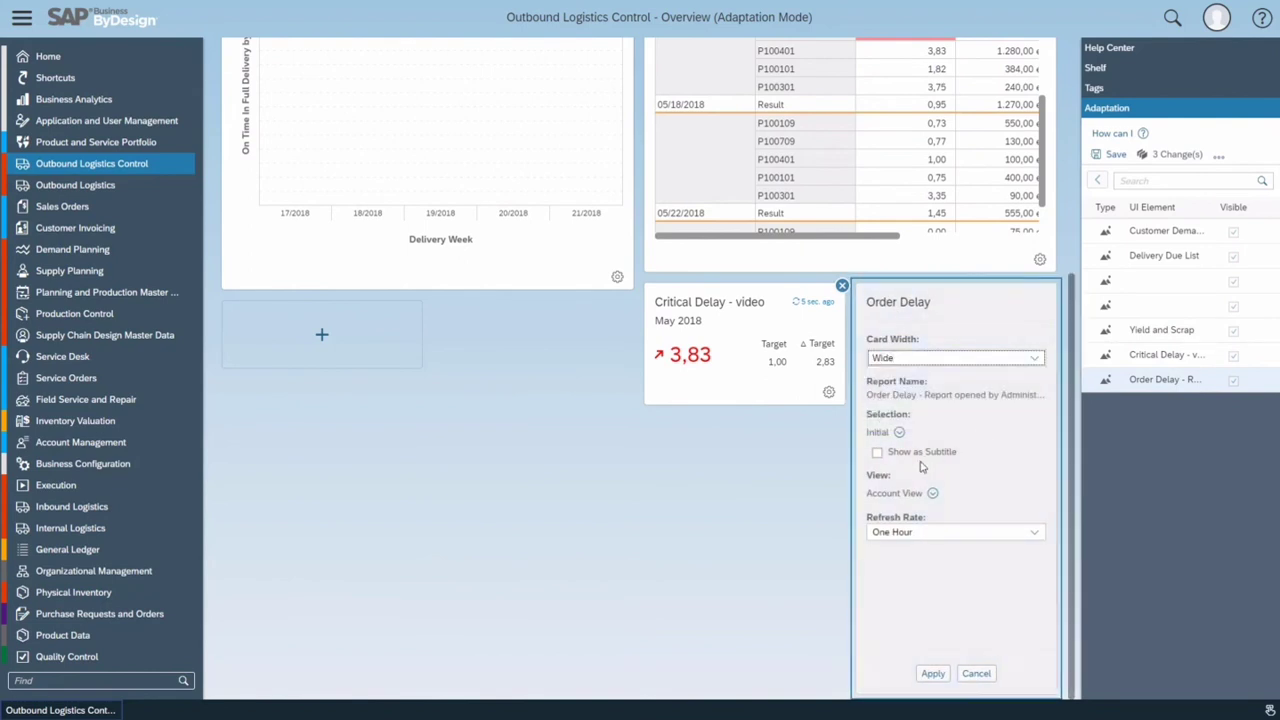
click(899, 432)
click(843, 544)
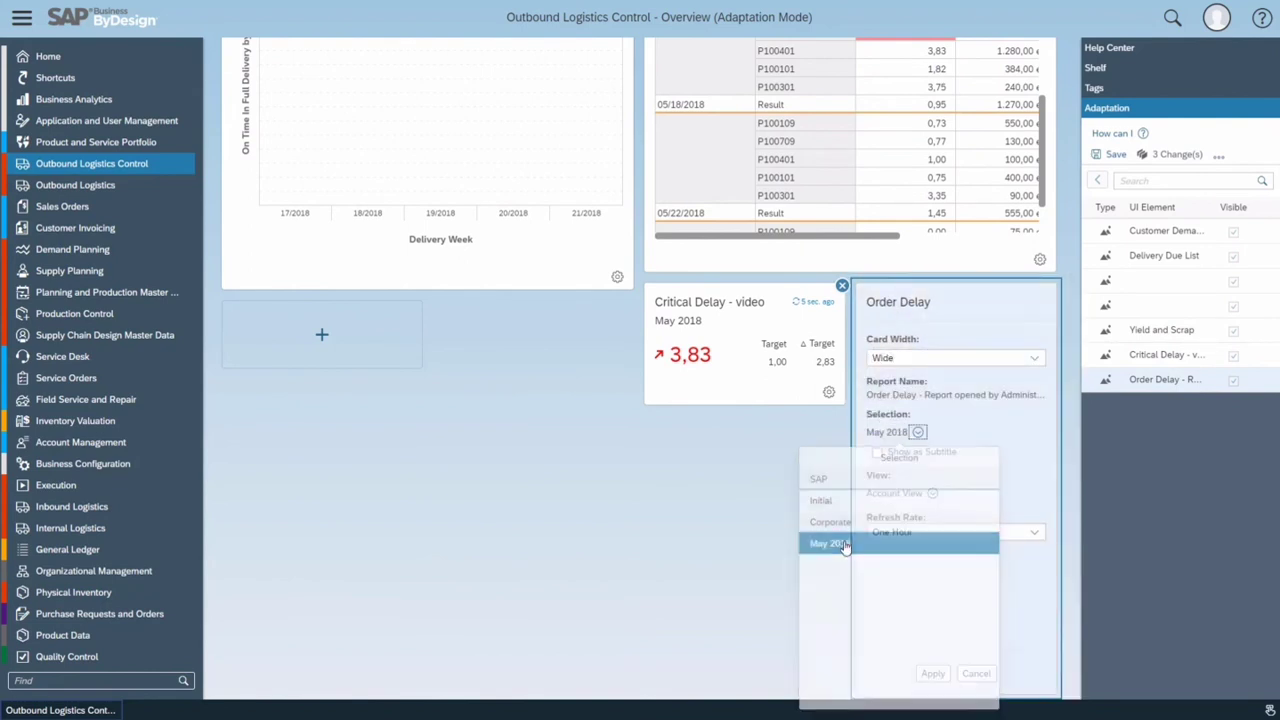
click(879, 453)
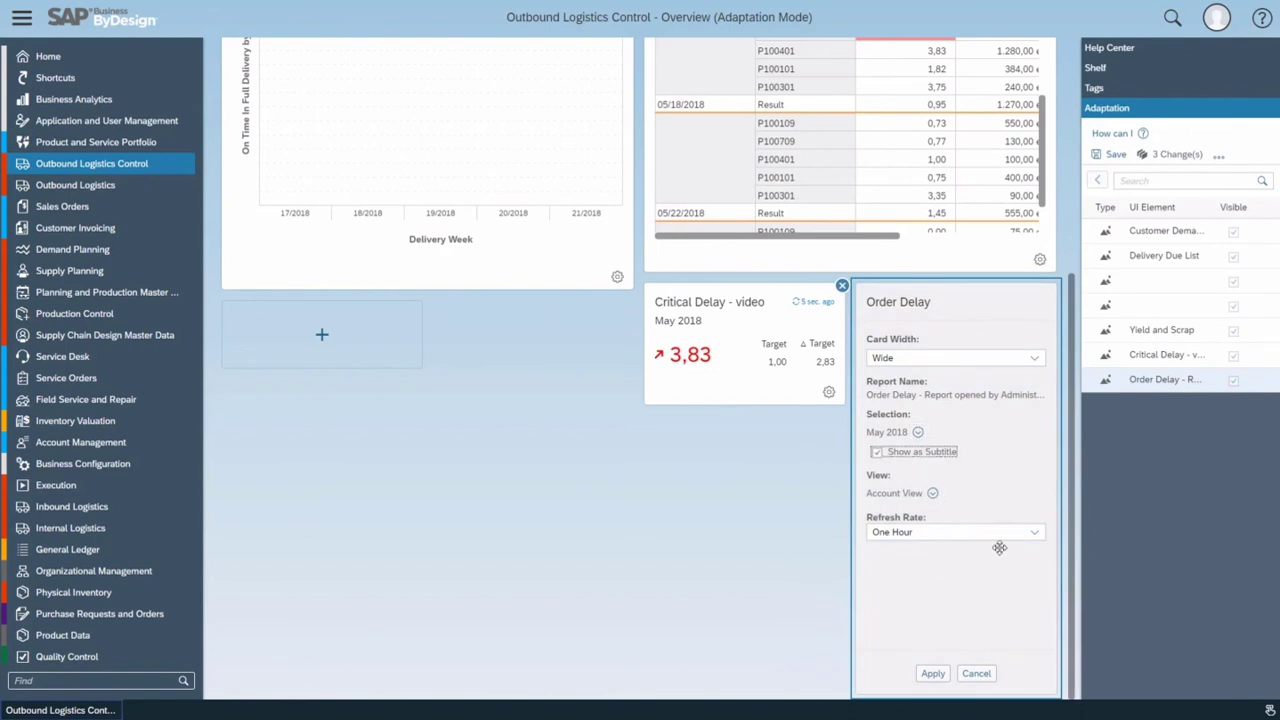
click(1034, 532)
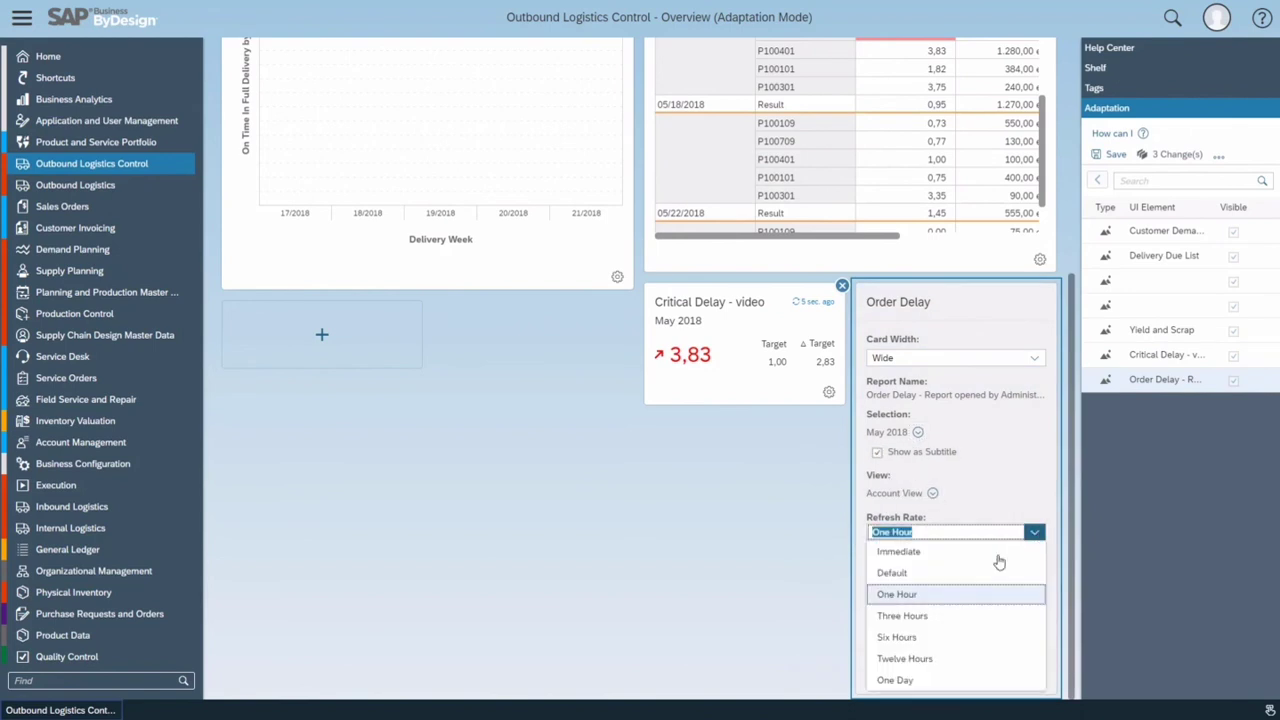
click(928, 596)
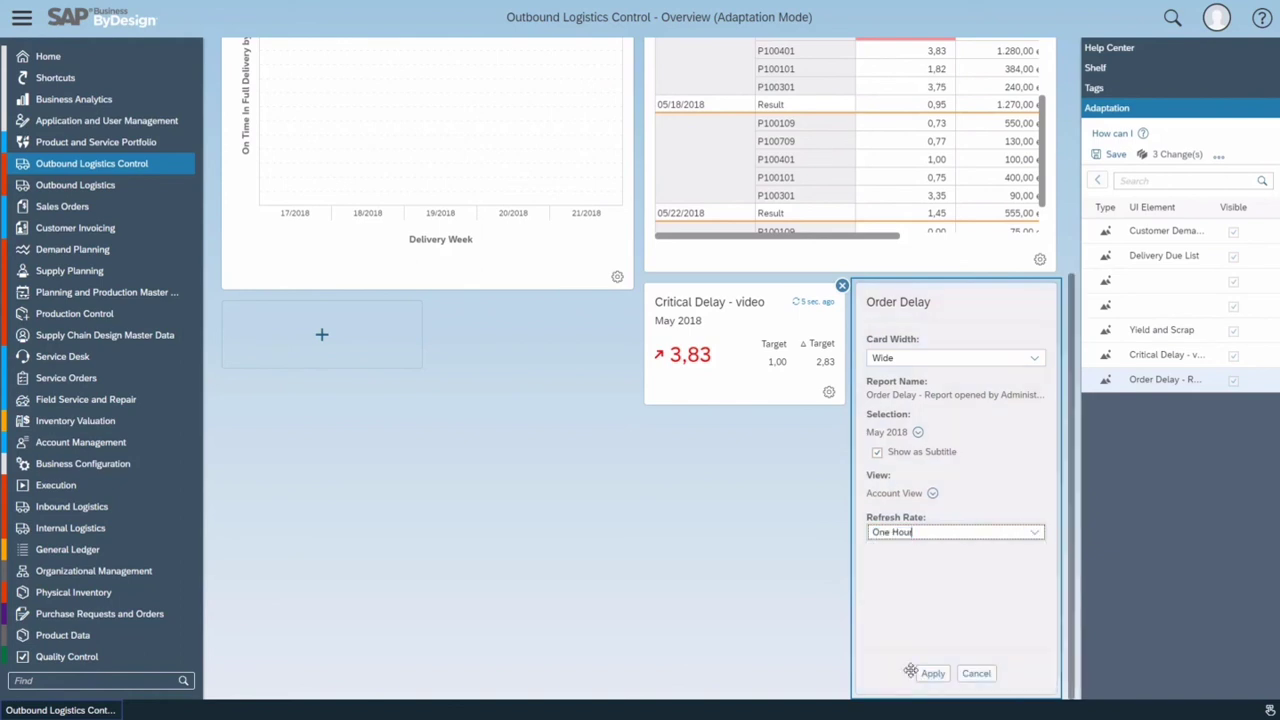
click(932, 673)
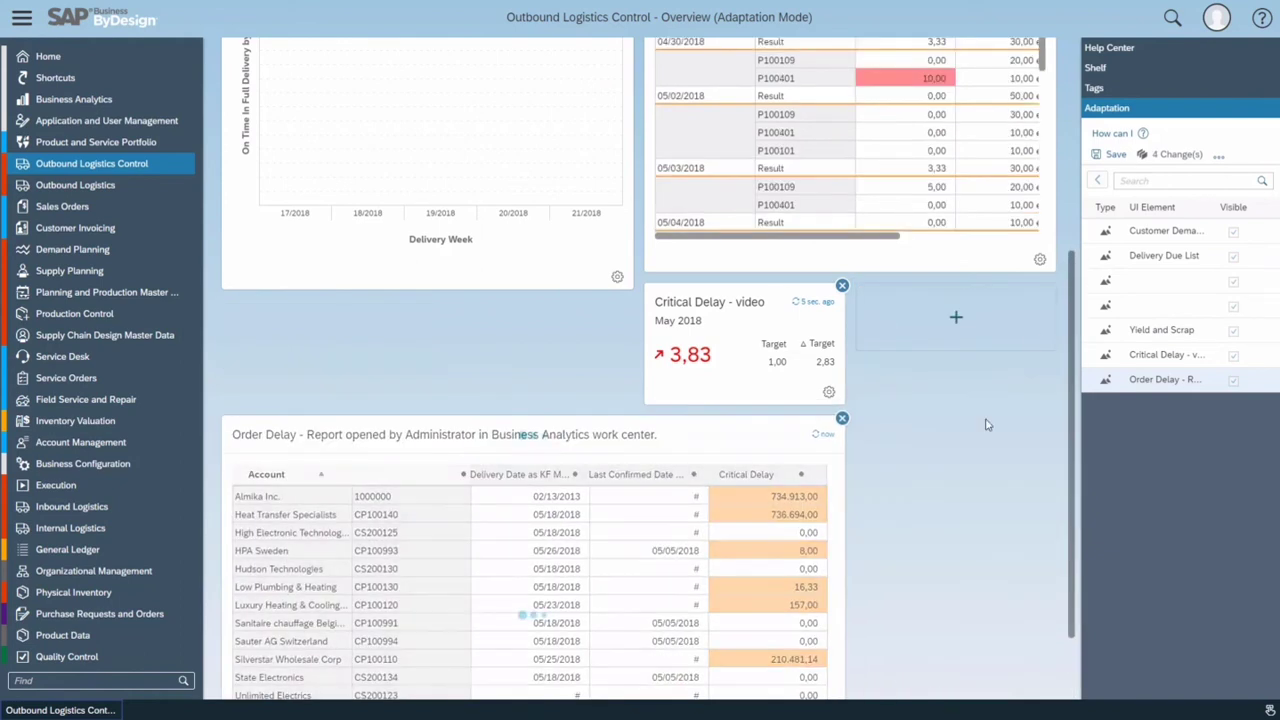
Hide the side pane, then move the Order Delay card beside Delivery Due List and the Critical Delay - video card beneath Delivery Due List
click(1263, 20)
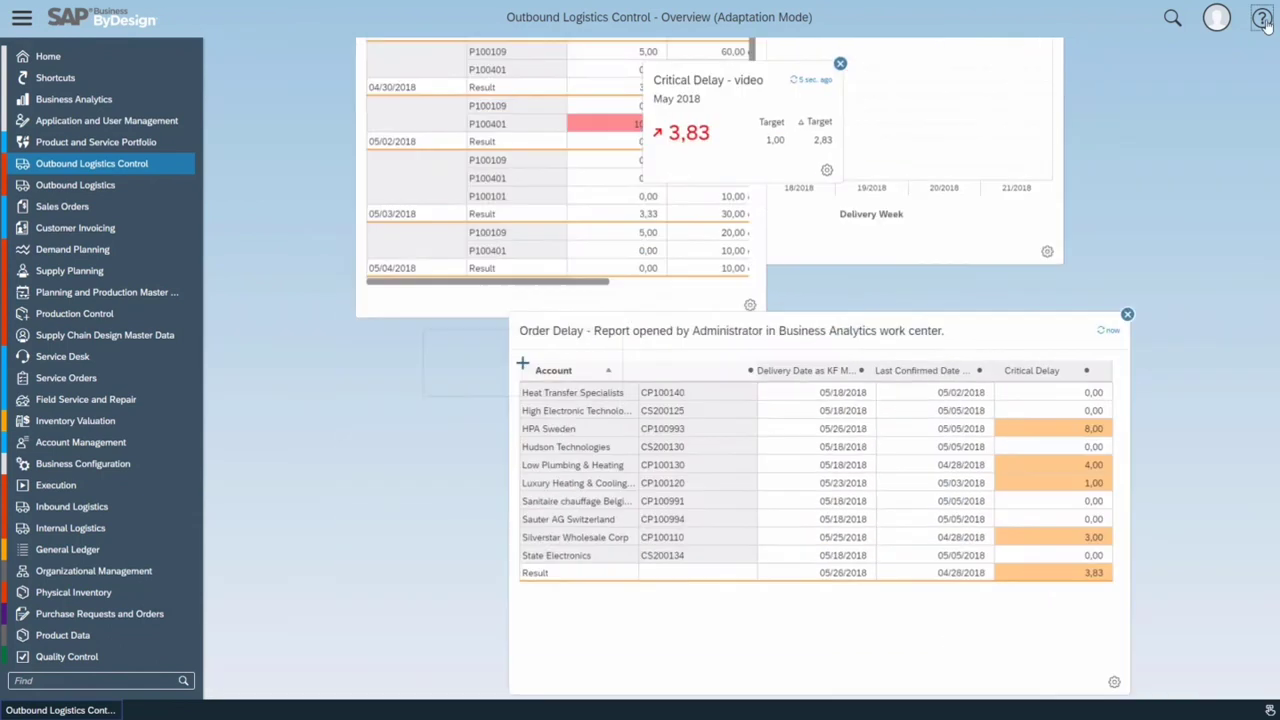
scroll(1031, 319, up, 3)
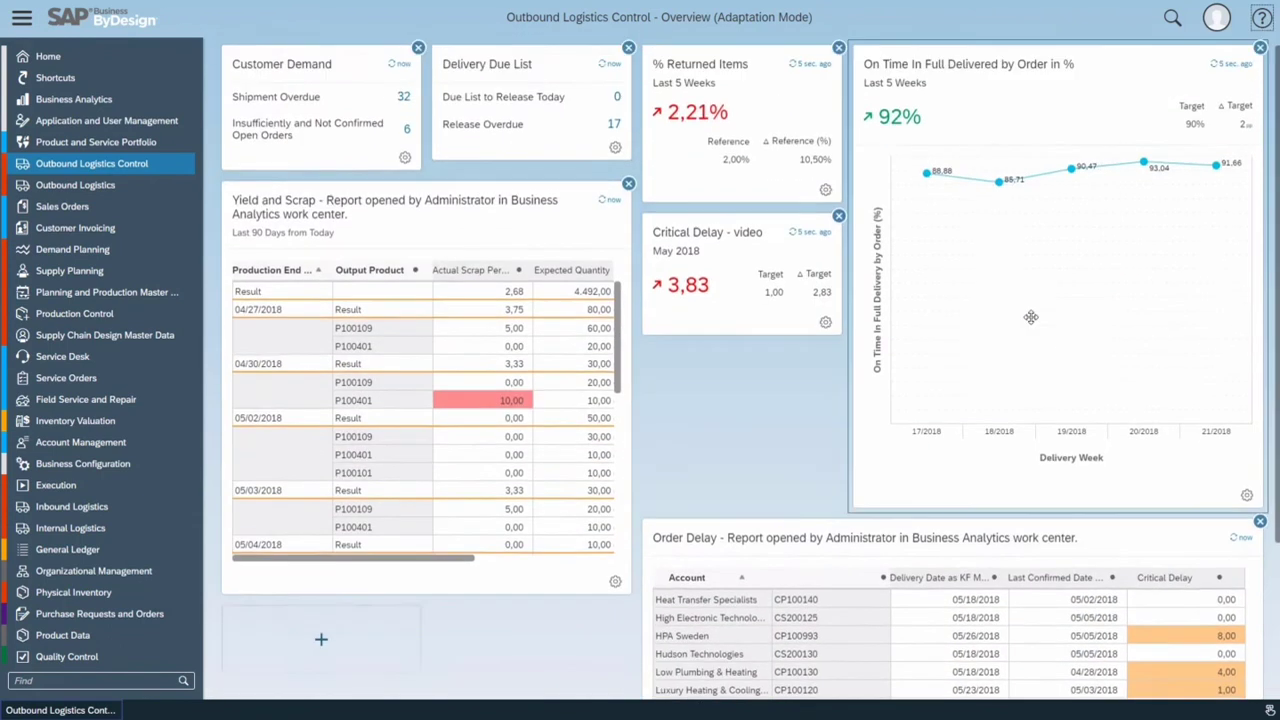
drag(1009, 558, 824, 91)
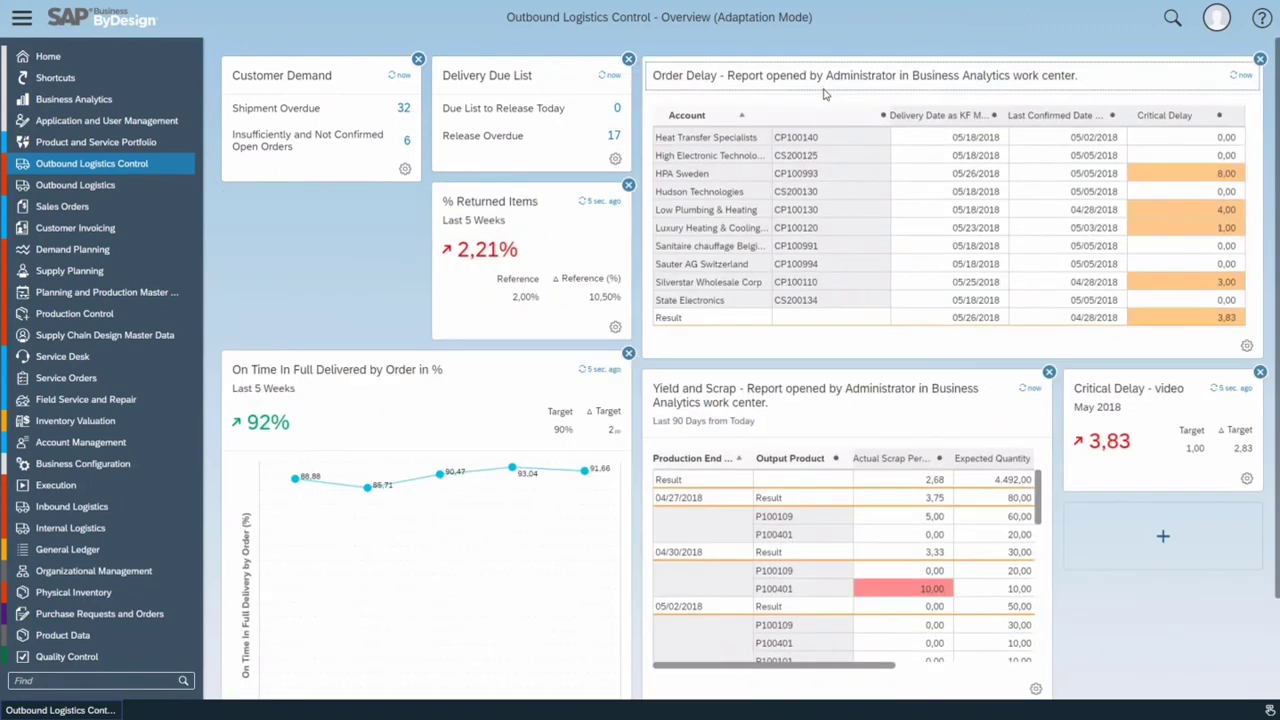
drag(1127, 392, 481, 218)
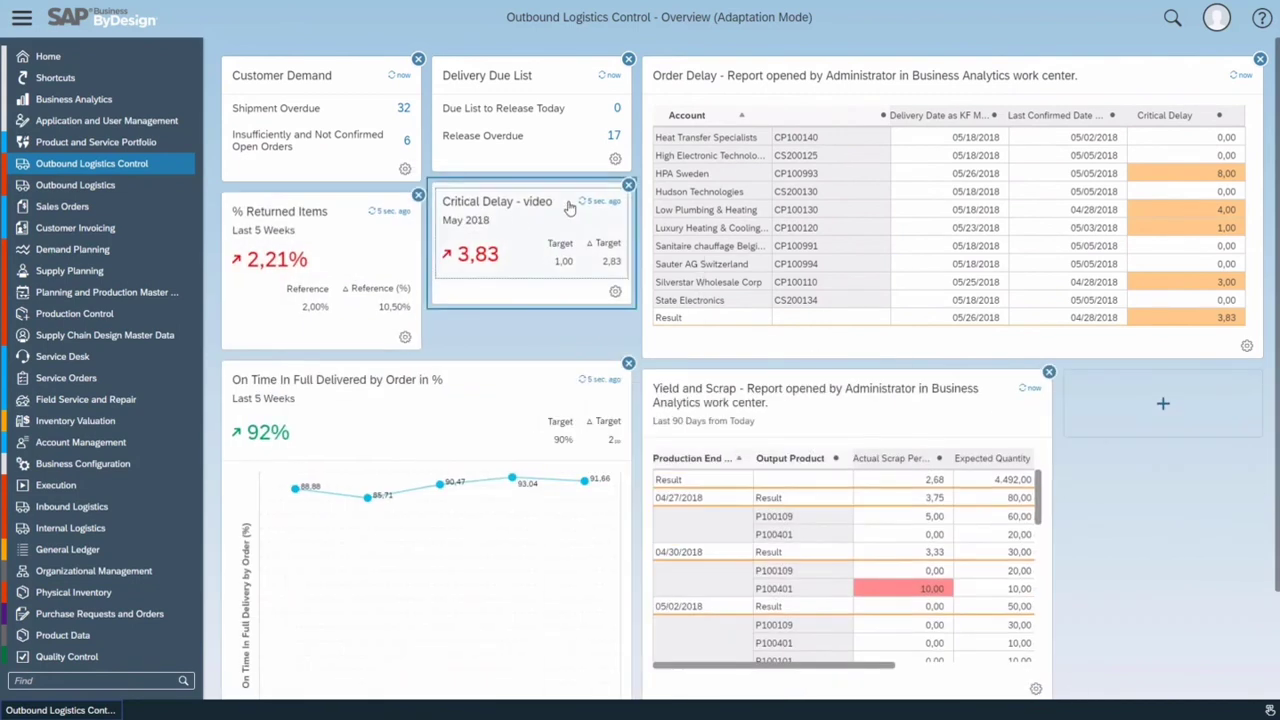
Bring back the adaptation side pane and publish the overview screen changes to all users
click(1262, 18)
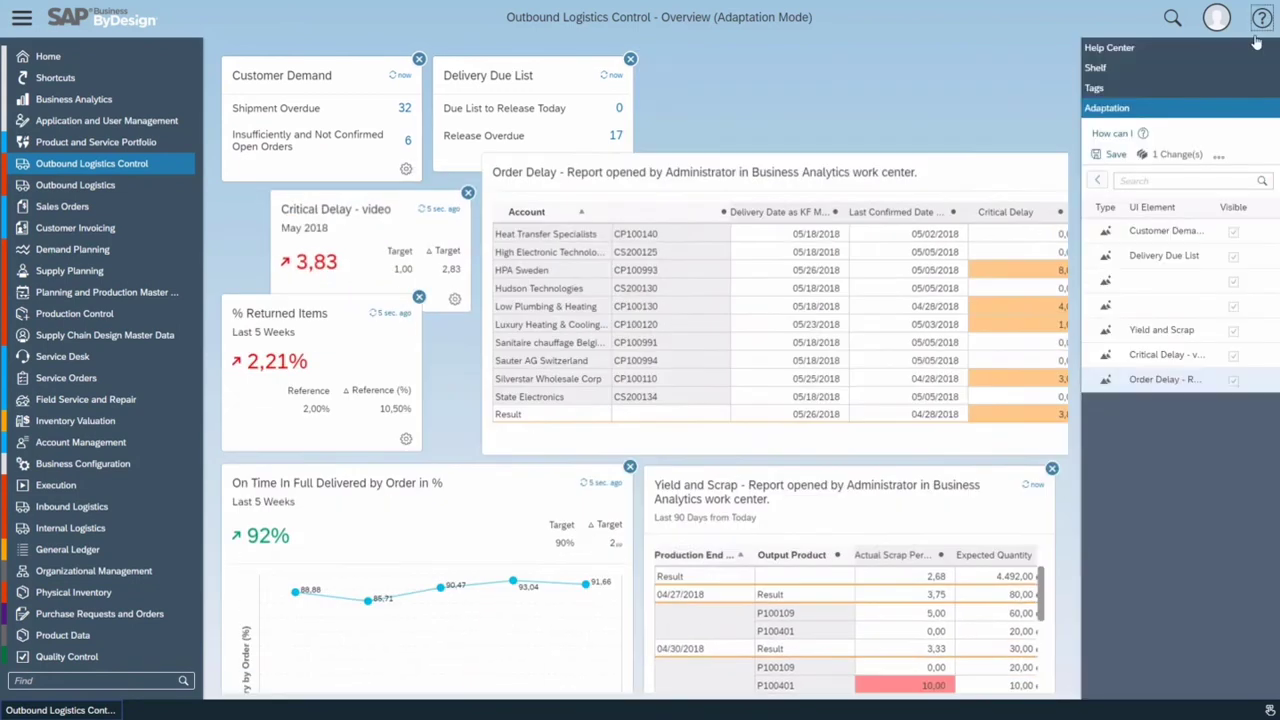
click(1219, 156)
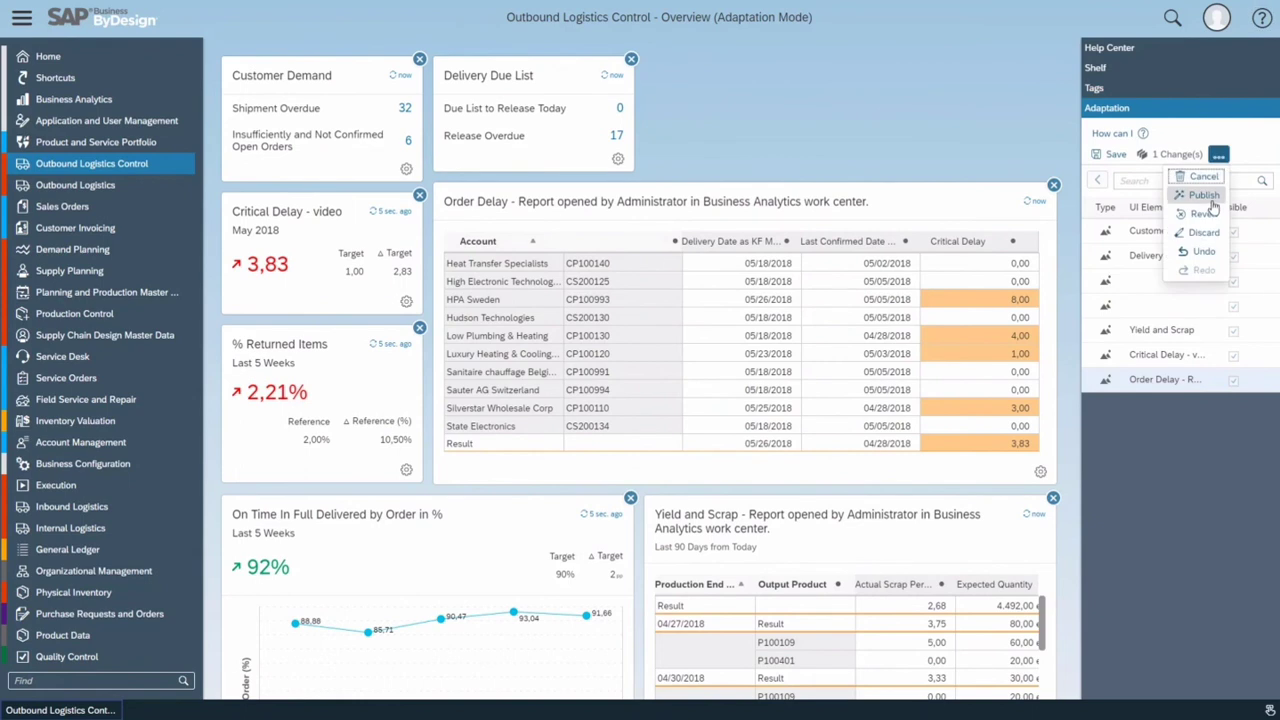
click(1204, 195)
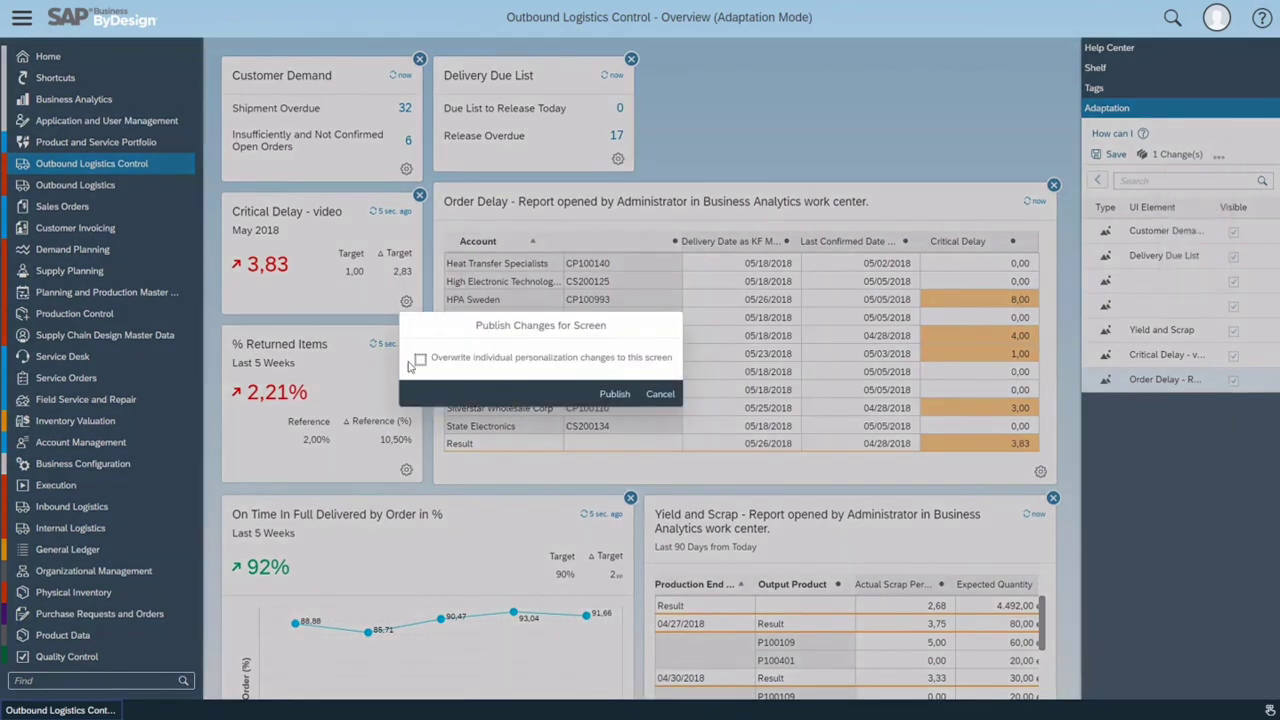
click(614, 394)
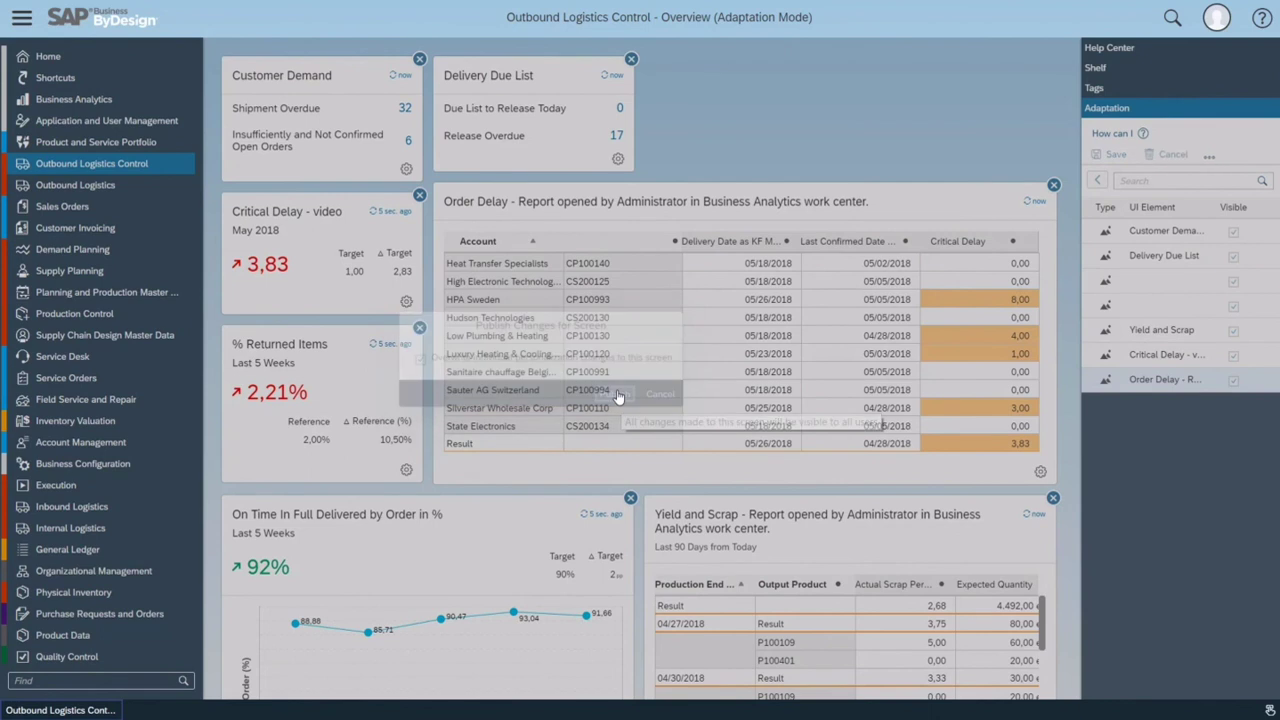